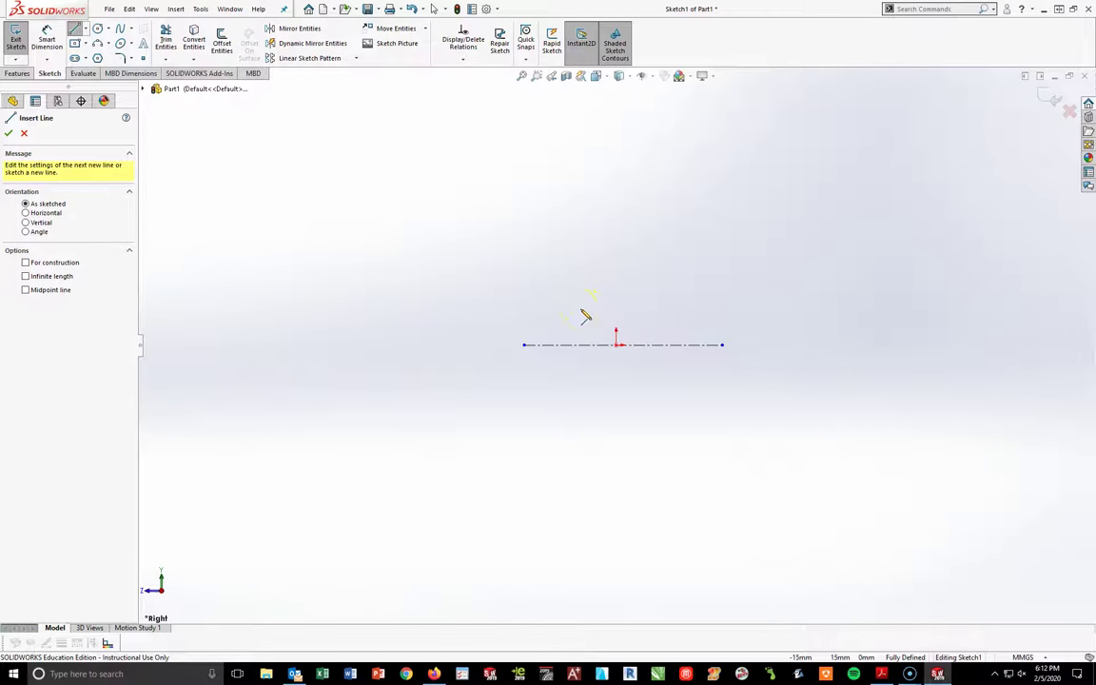
- Sketch an open-bottomed three-line profile above the centerline, with vertical sides about 31 mm long and a horizontal top about 29 mm wide
left_click(579, 307)
left_click(577, 236)
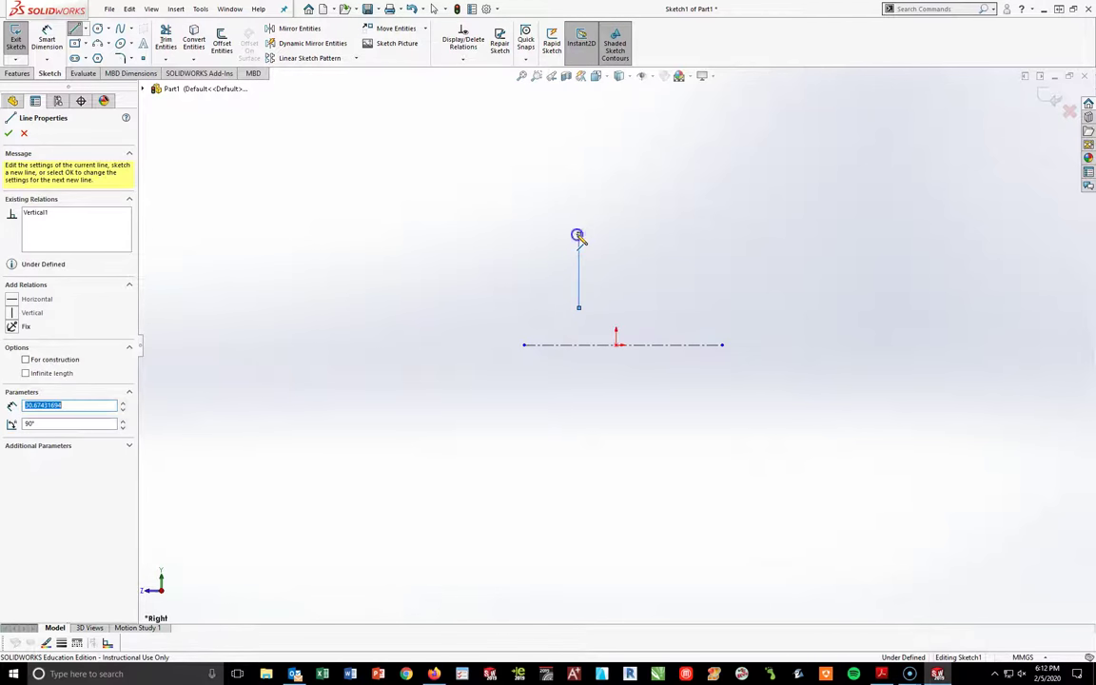
left_click(649, 234)
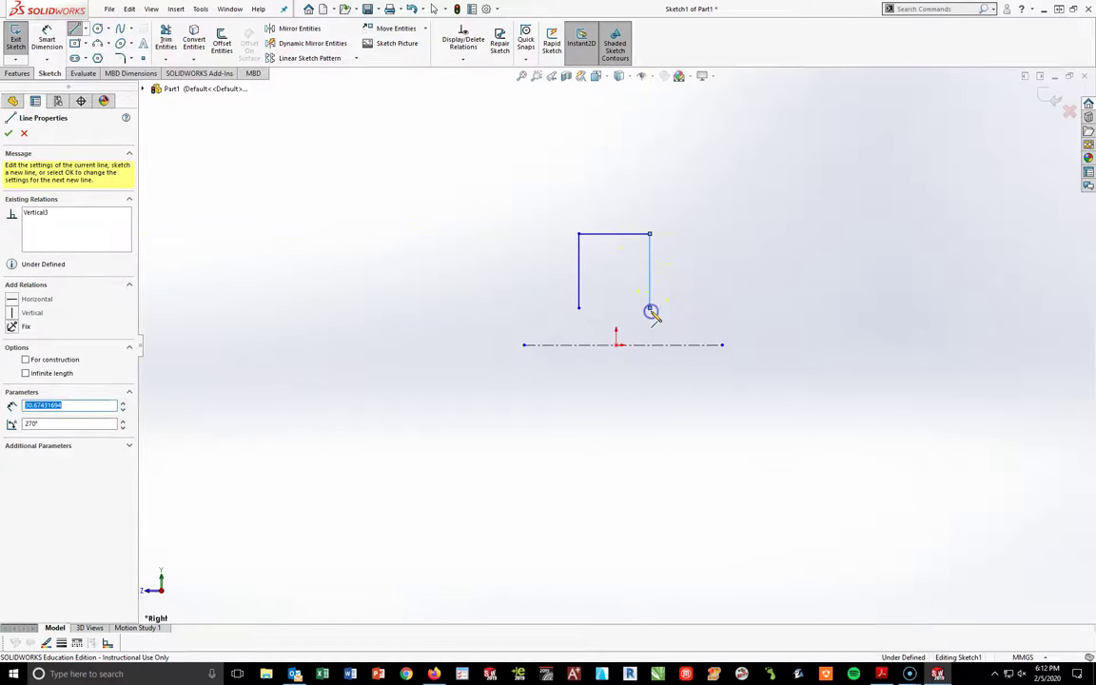
left_click(650, 308)
key("Escape")
left_click(645, 329)
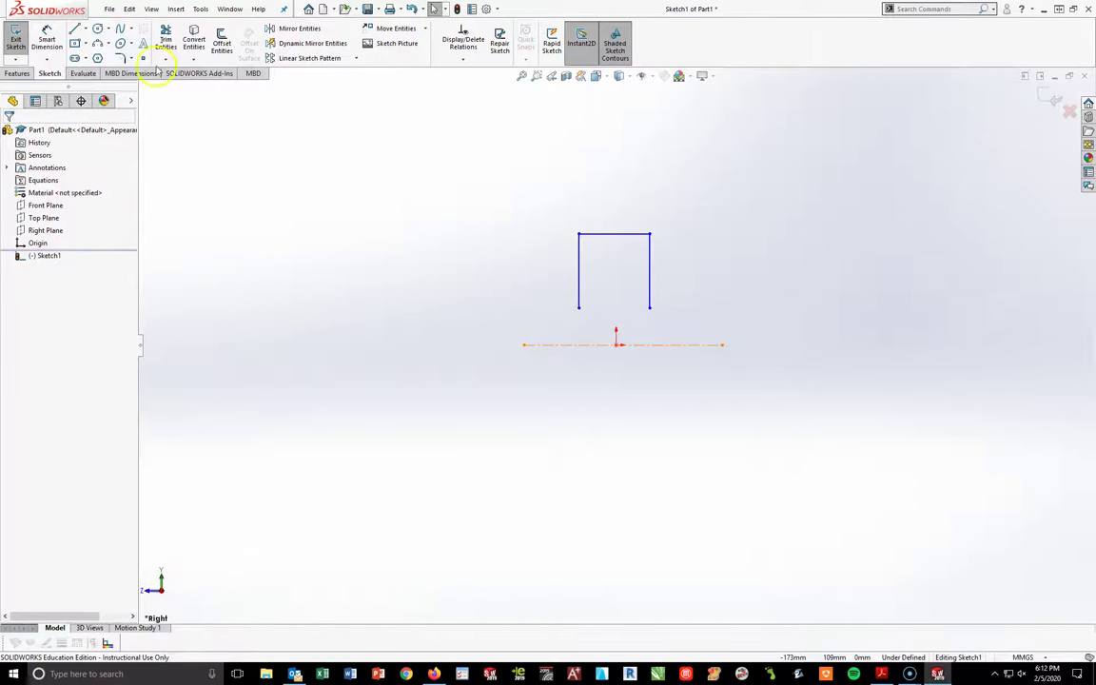
- Close the profile's open bottom with an upward-bulging 3 Point Arc of about 16 mm radius between the vertical lines' lower ends
left_click(109, 44)
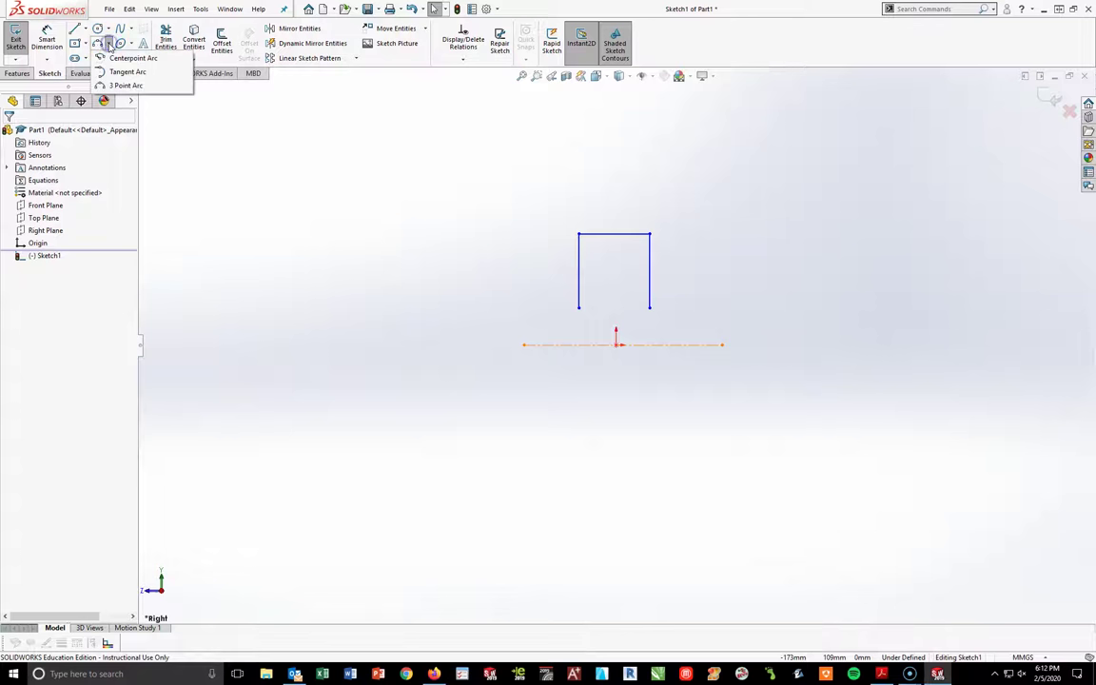
left_click(128, 85)
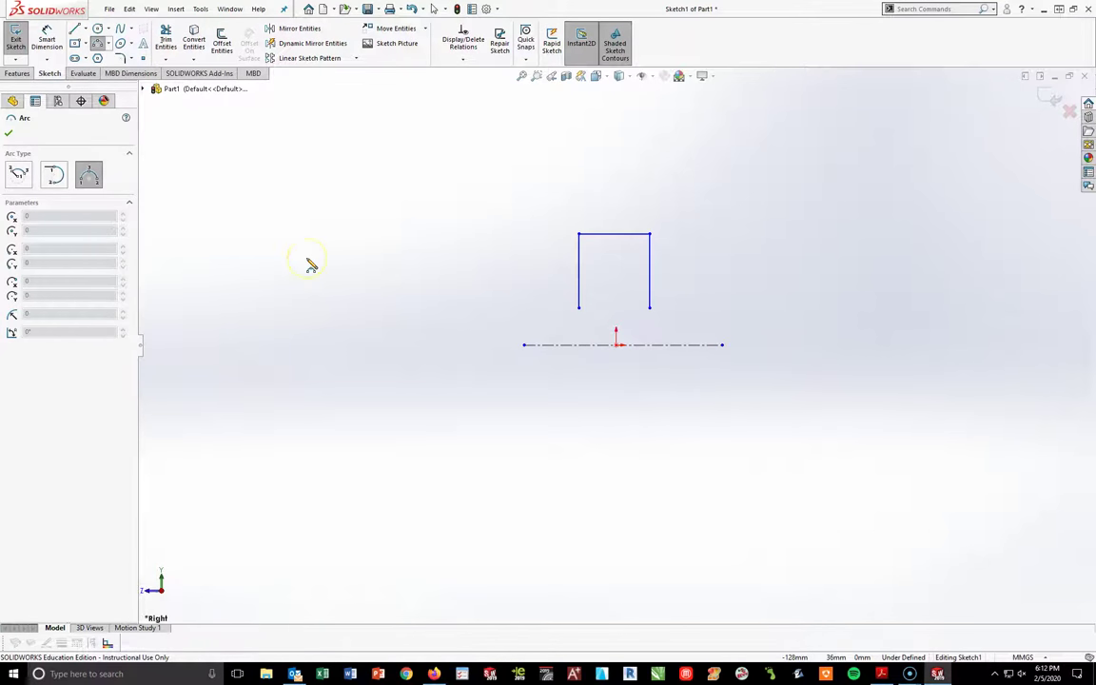
left_click(571, 346)
left_click(582, 305)
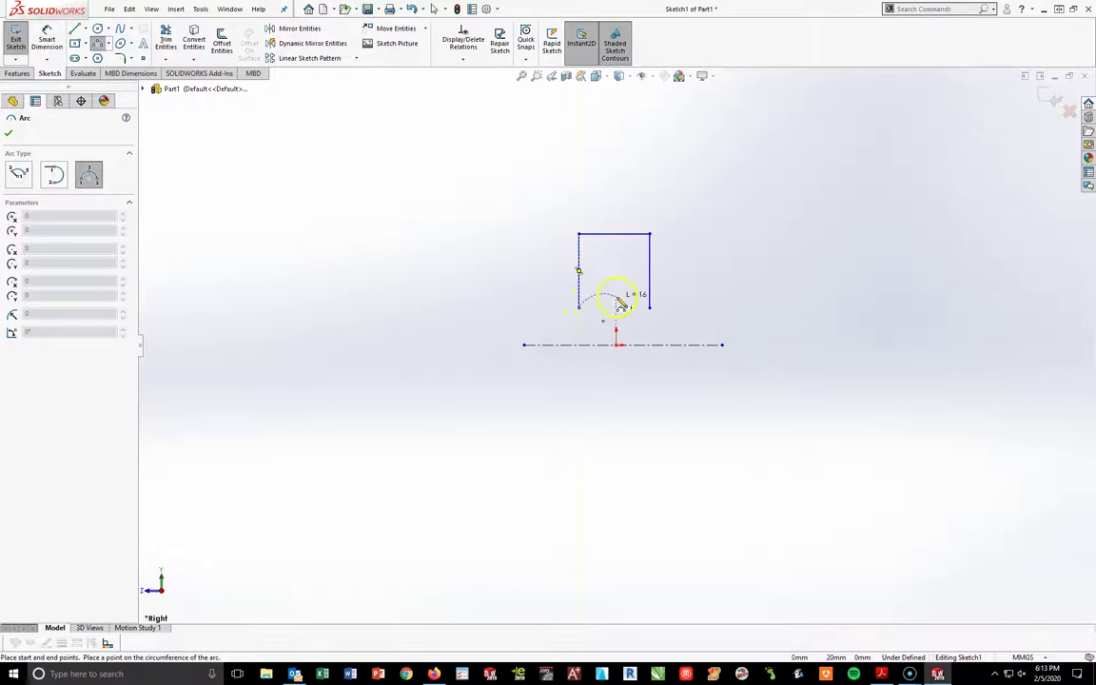
left_click(650, 308)
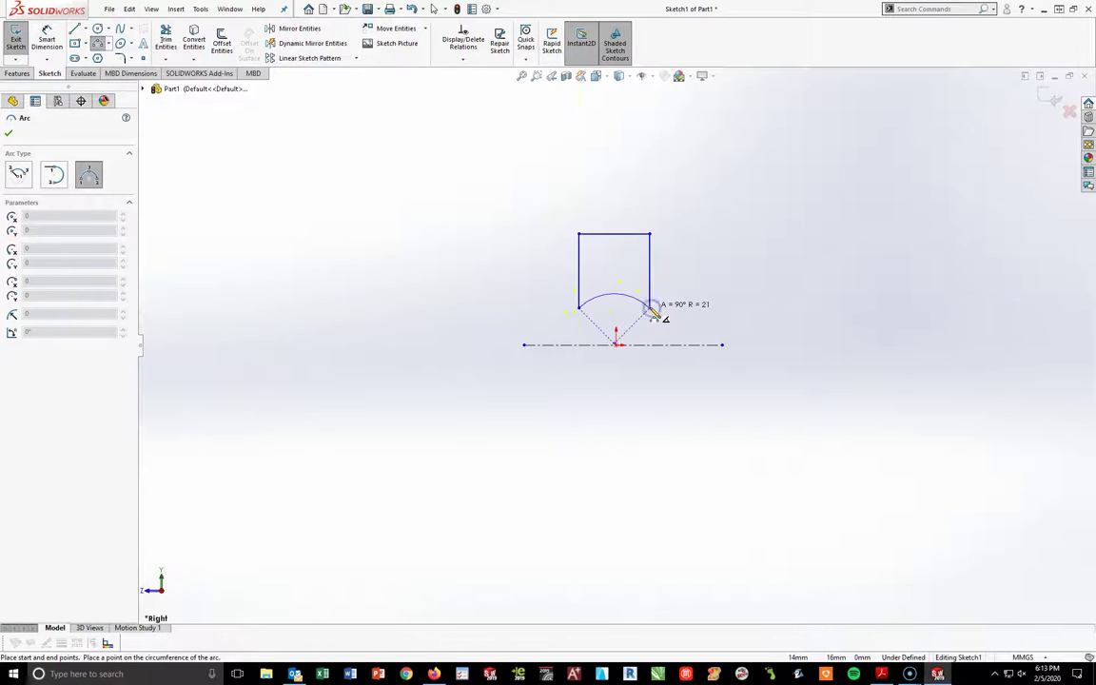
mouse_move(655, 316)
left_mouse_down()
mouse_move(618, 279)
mouse_move(620, 295)
left_mouse_up()
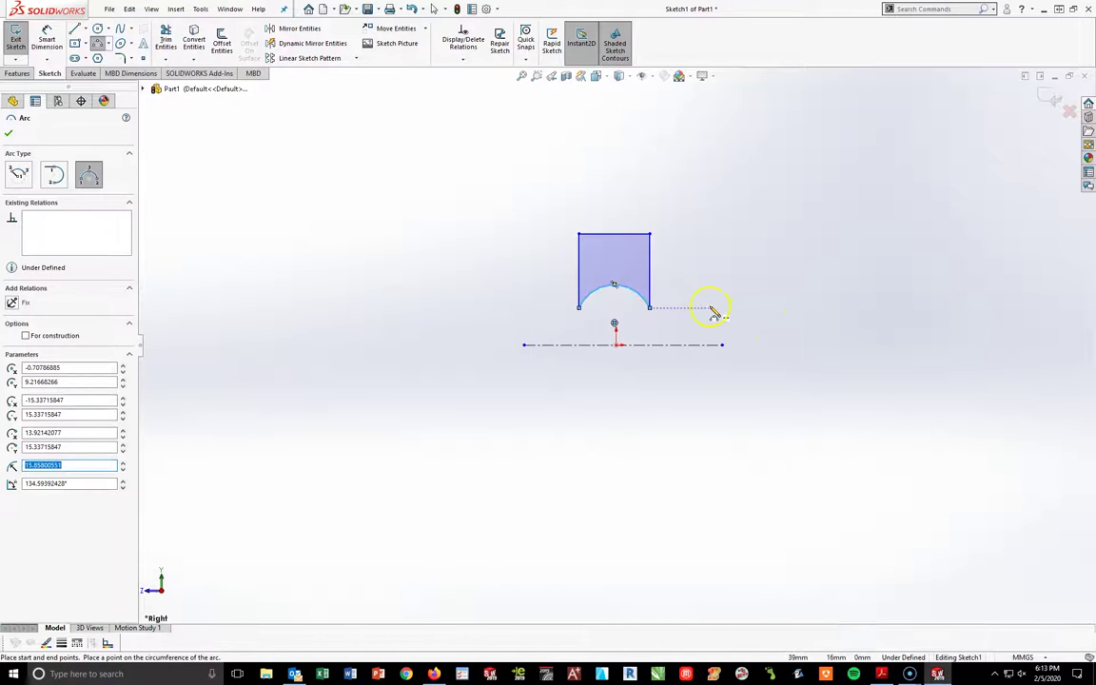
key("Escape")
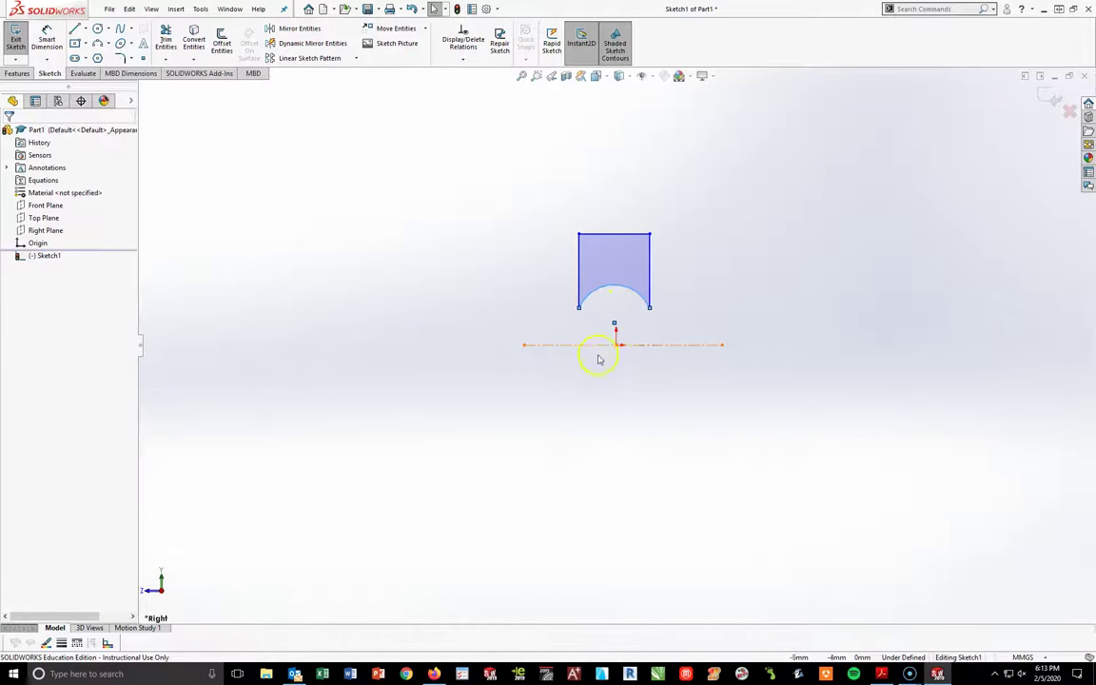
- Check the section view in the connecting rod PDF in Acrobat Reader, and make the arc's center point coincident with the origin in SOLIDWORKS
left_click(881, 674)
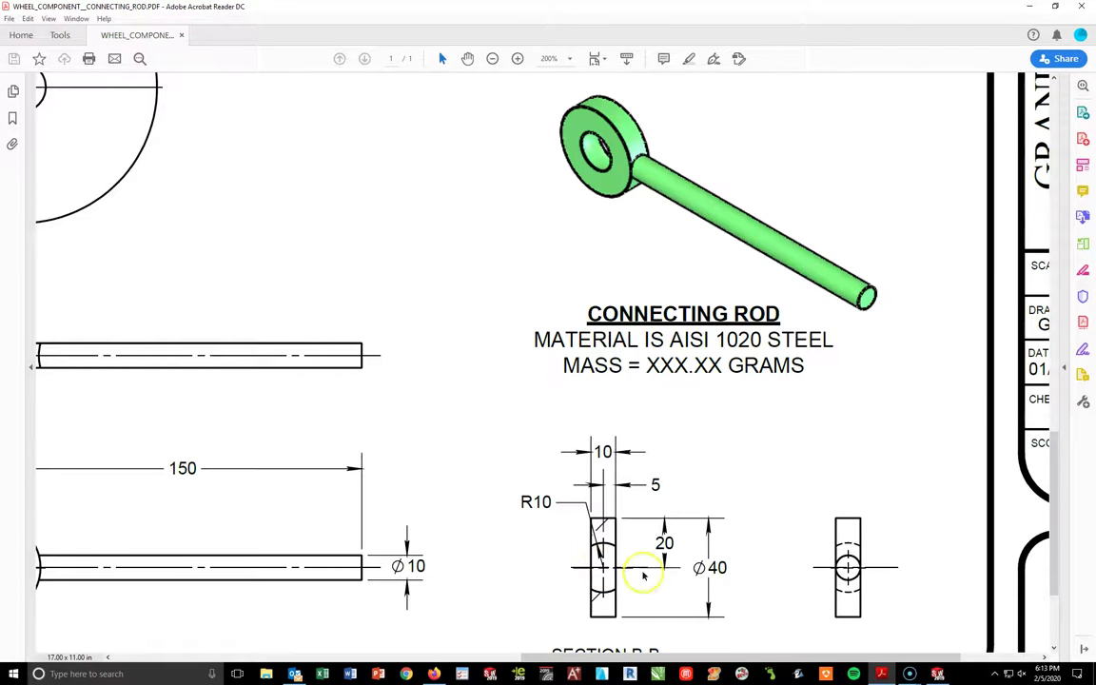
left_click(881, 674)
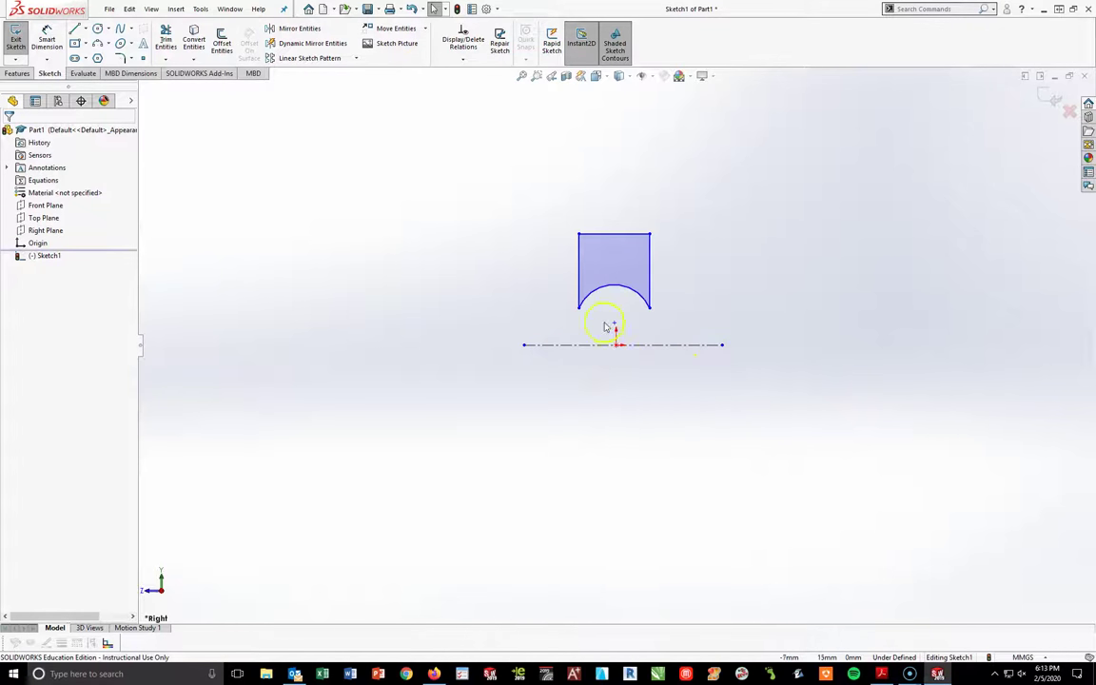
left_click(614, 325)
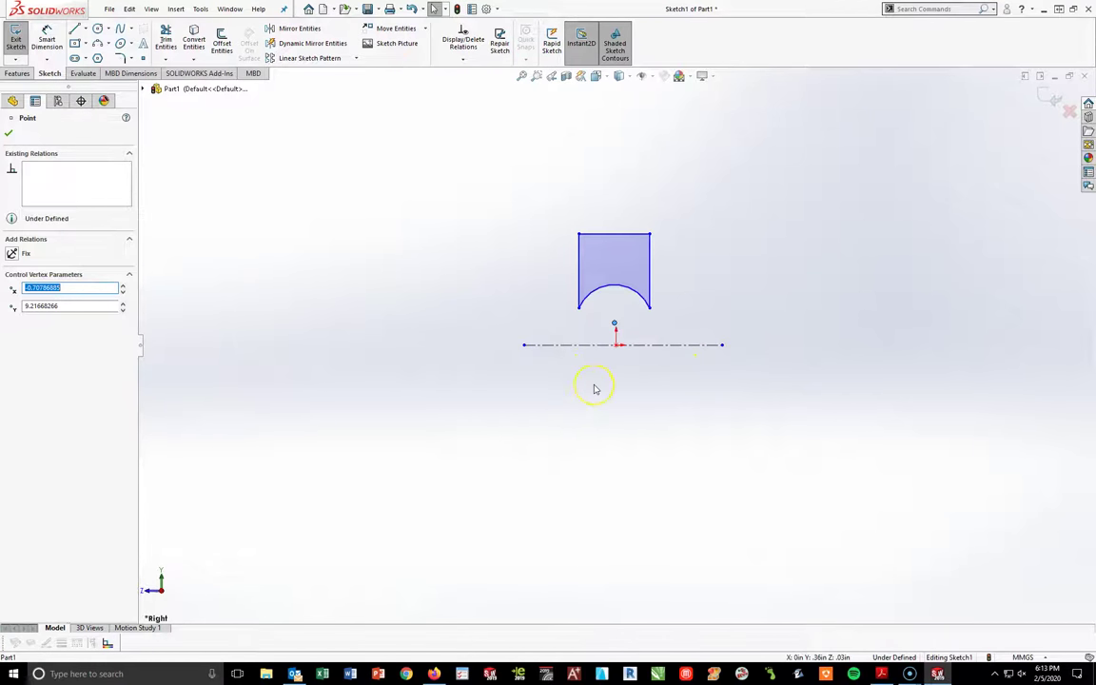
left_click(617, 347, "ctrl")
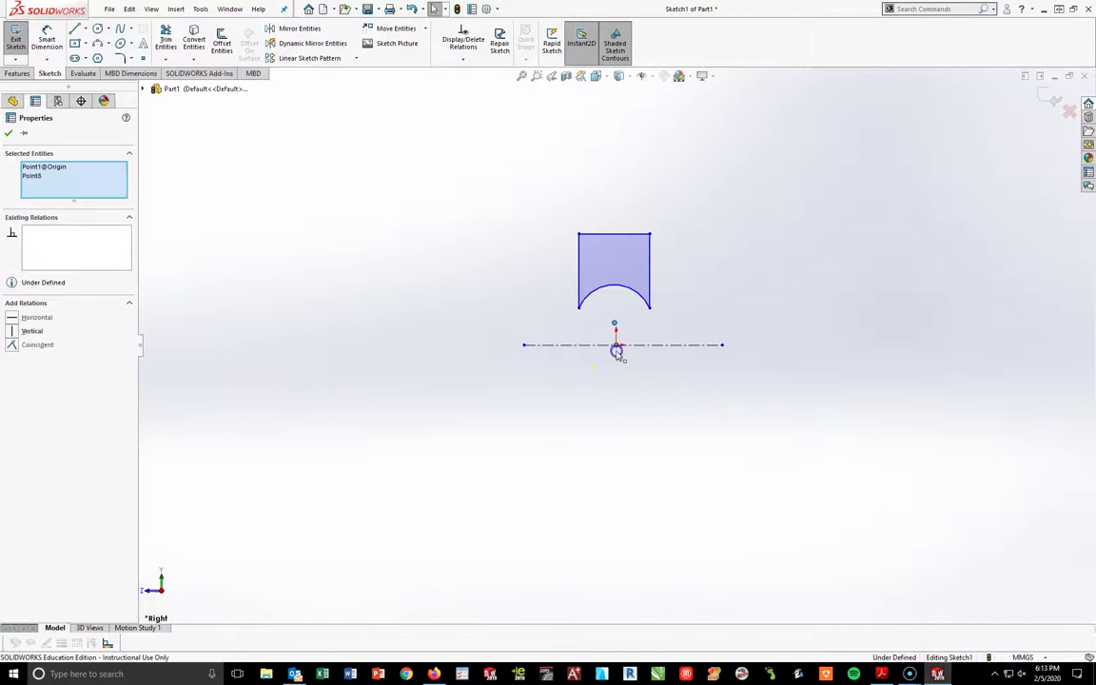
left_click(12, 343)
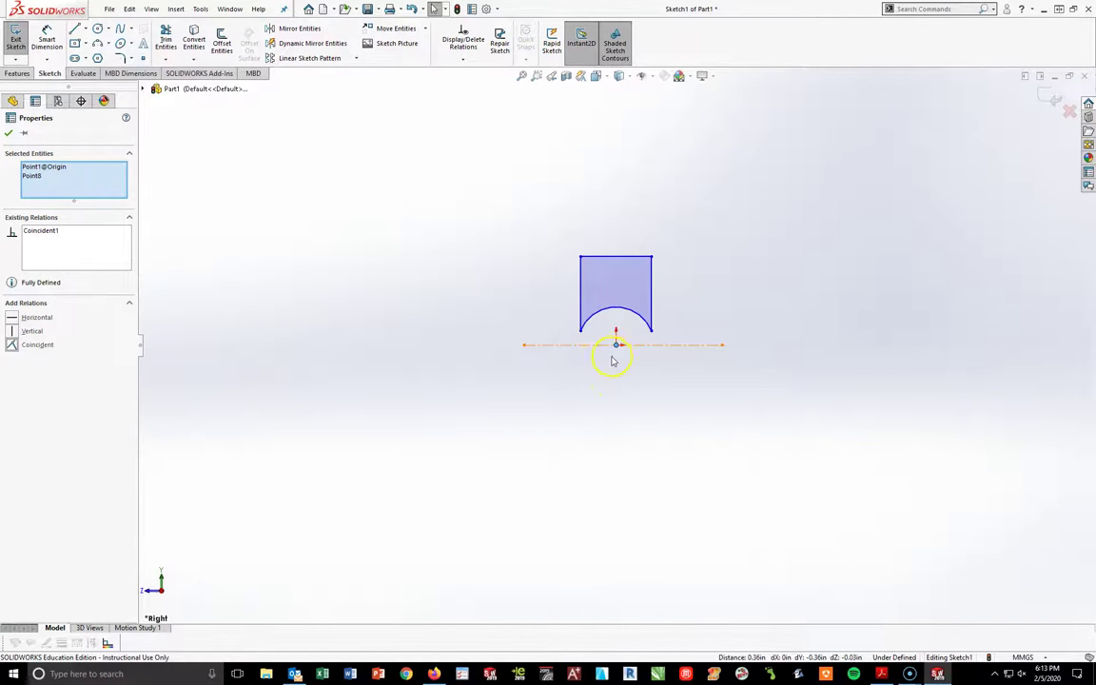
- Dimension the bottom arc with a radius of 10 mm
left_click(47, 32)
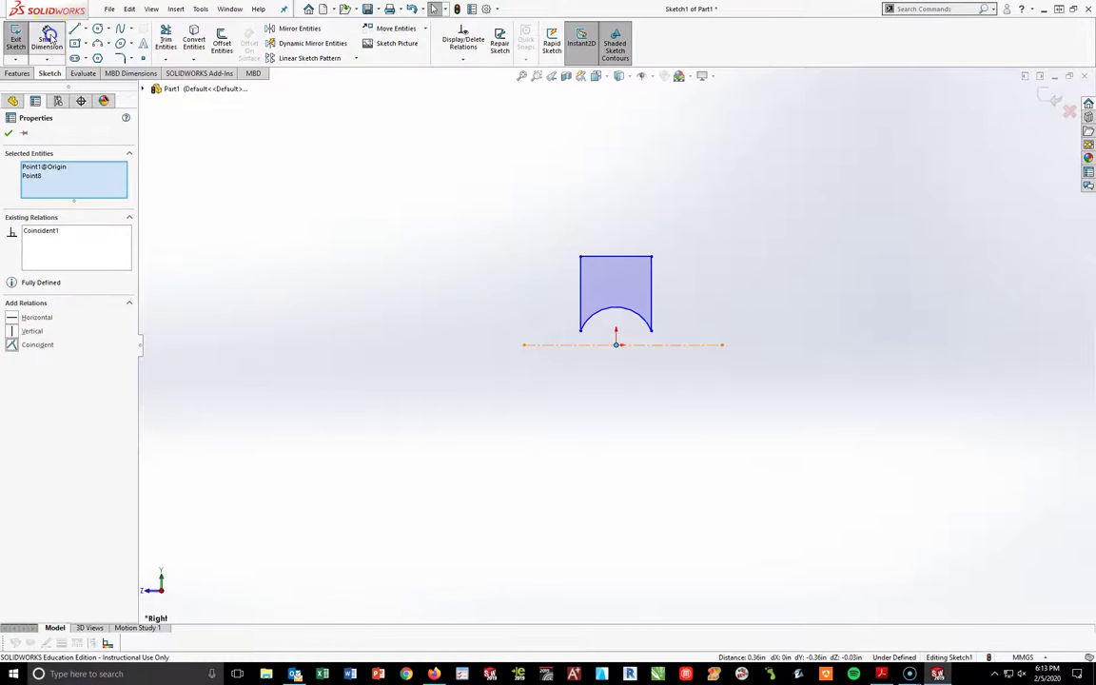
left_click(605, 315)
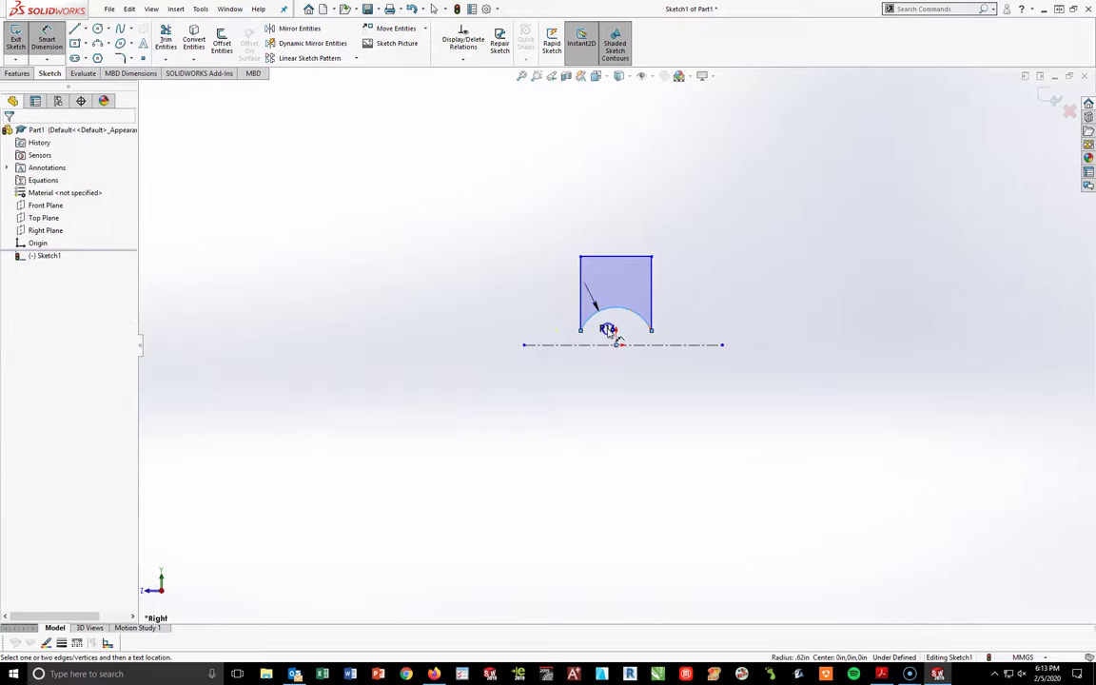
left_click(611, 334)
type("10")
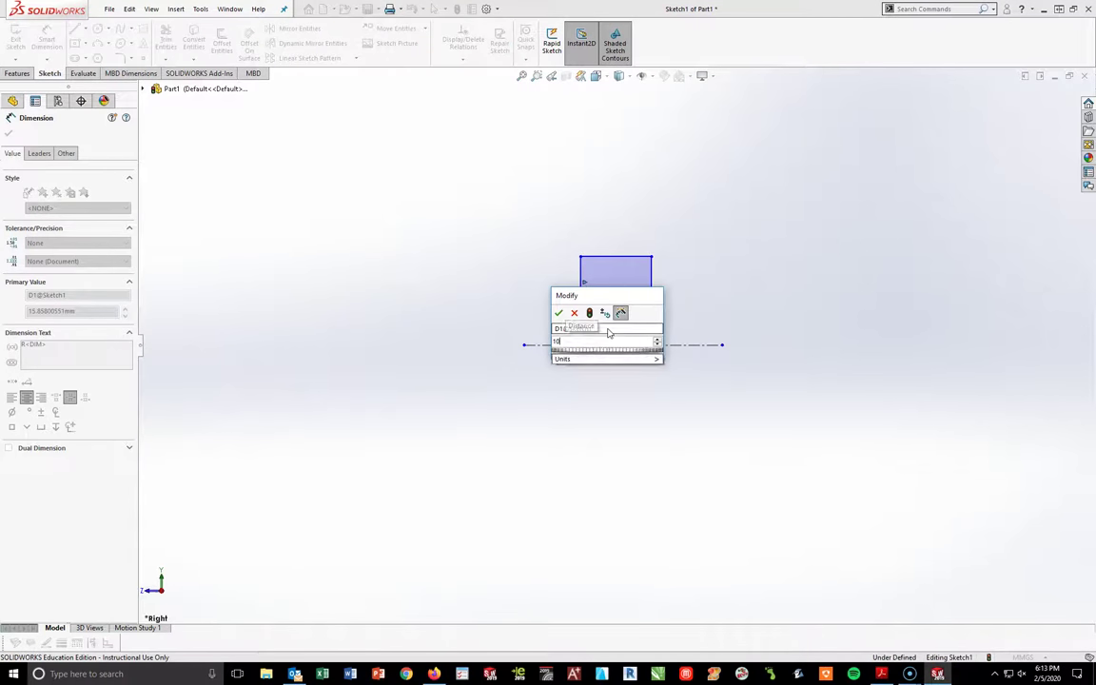
key("Return")
- Check the section width in the connecting rod PDF and dimension the profile's top line in SOLIDWORKS to 10 mm
scroll(602, 319, "down", 5)
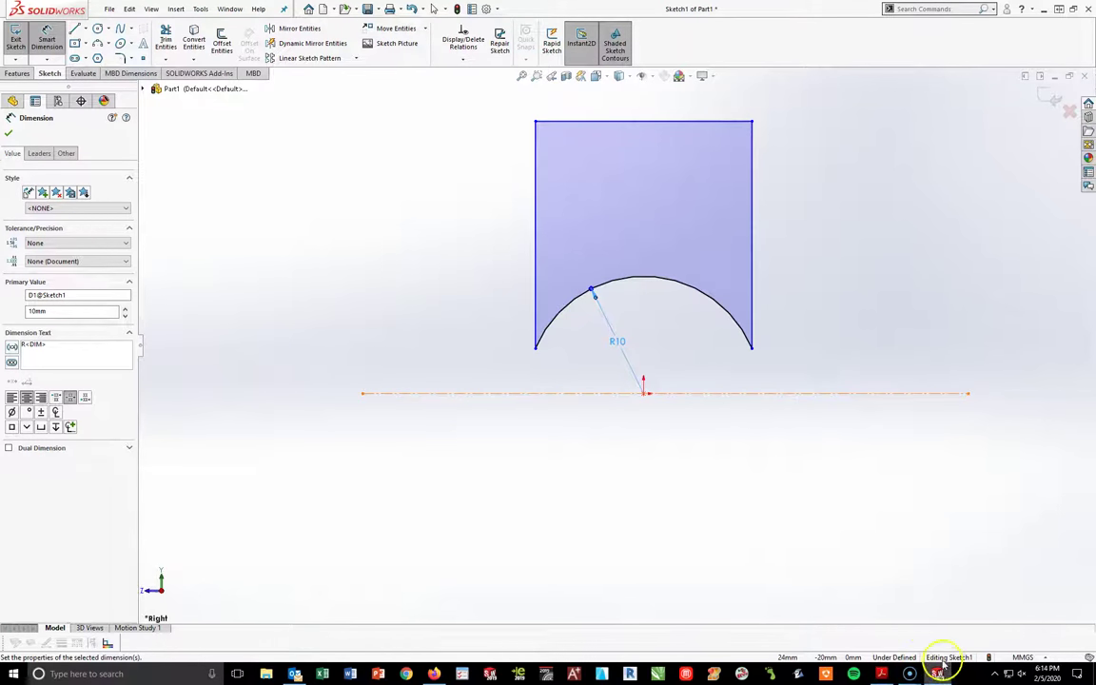
left_click(882, 675)
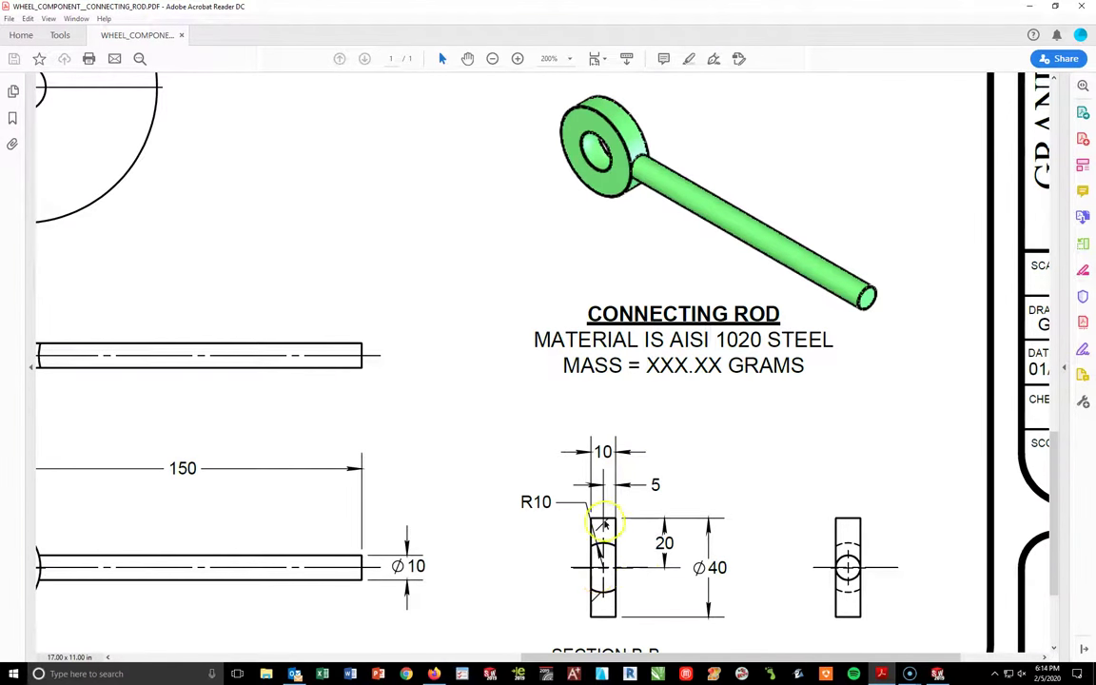
left_click(884, 675)
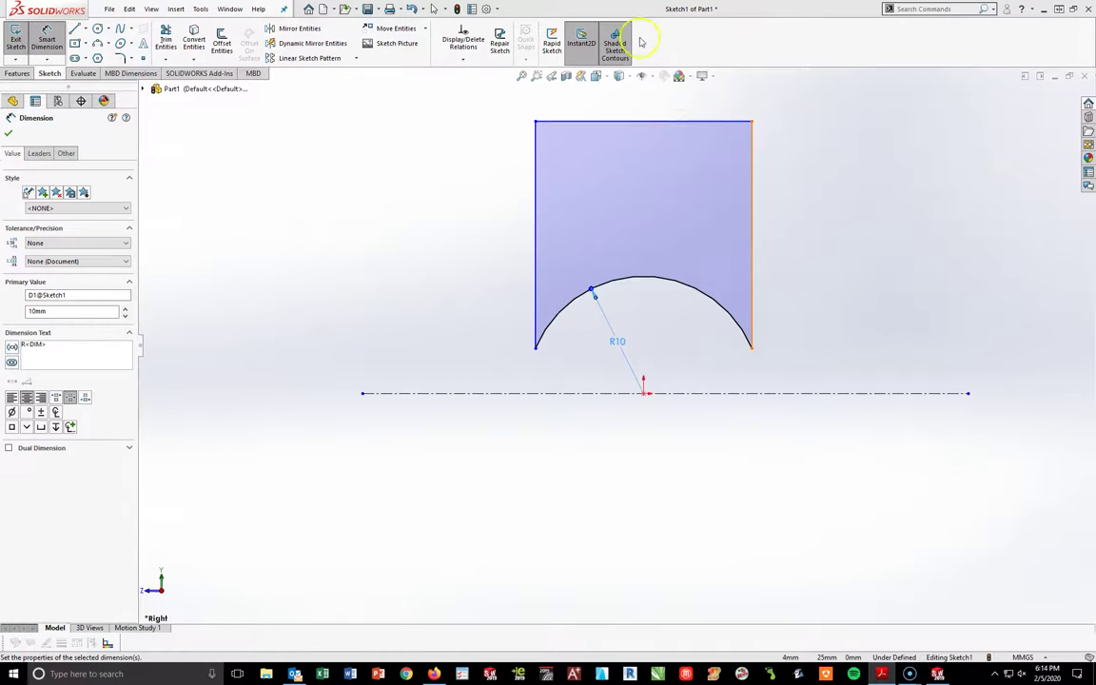
scroll(641, 167, "up", 2)
left_click(645, 159)
left_click(640, 127)
type("10")
key("Return")
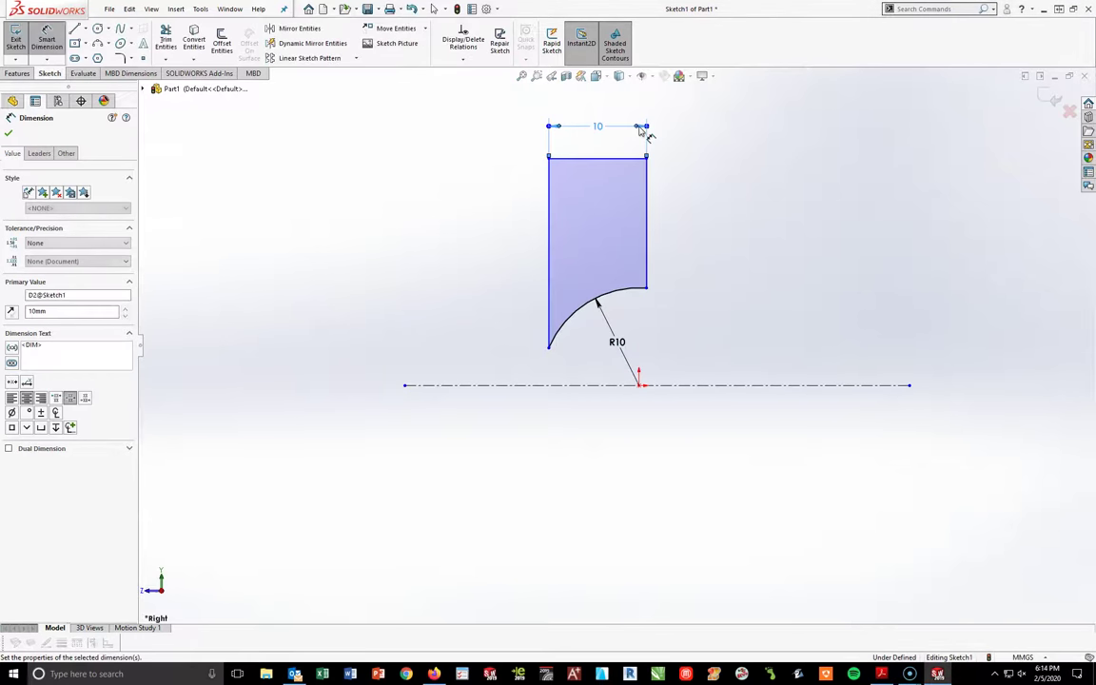
- Dimension the distance from the profile's top line to the horizontal centerline as 20 mm
left_click(626, 158)
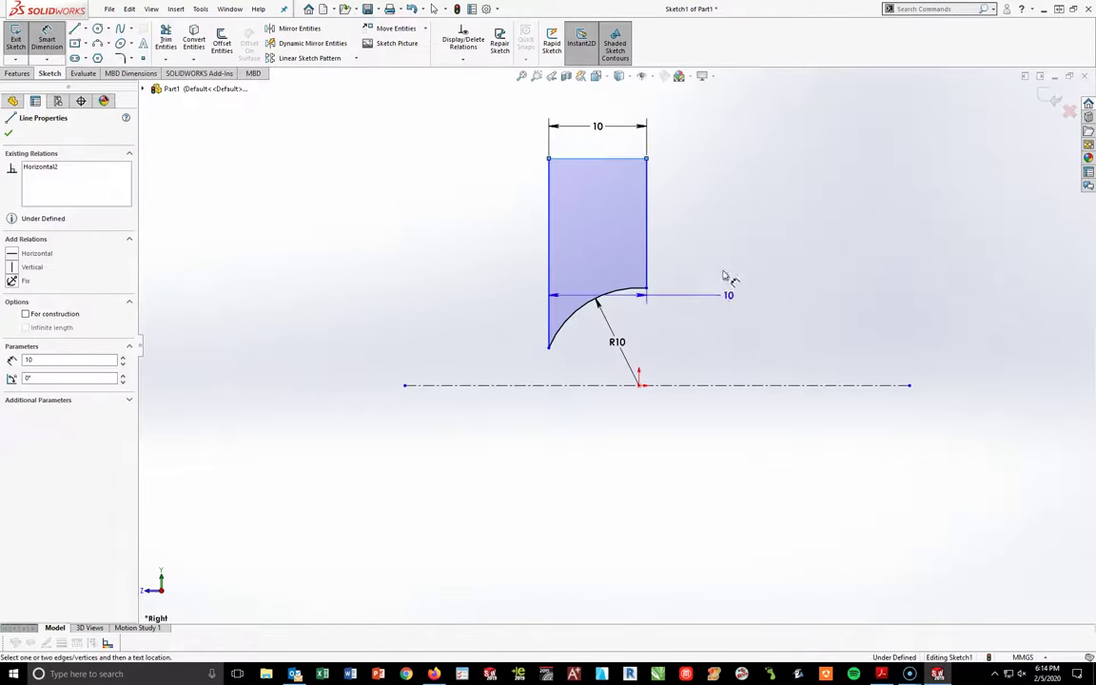
left_click(729, 385)
left_click(783, 281)
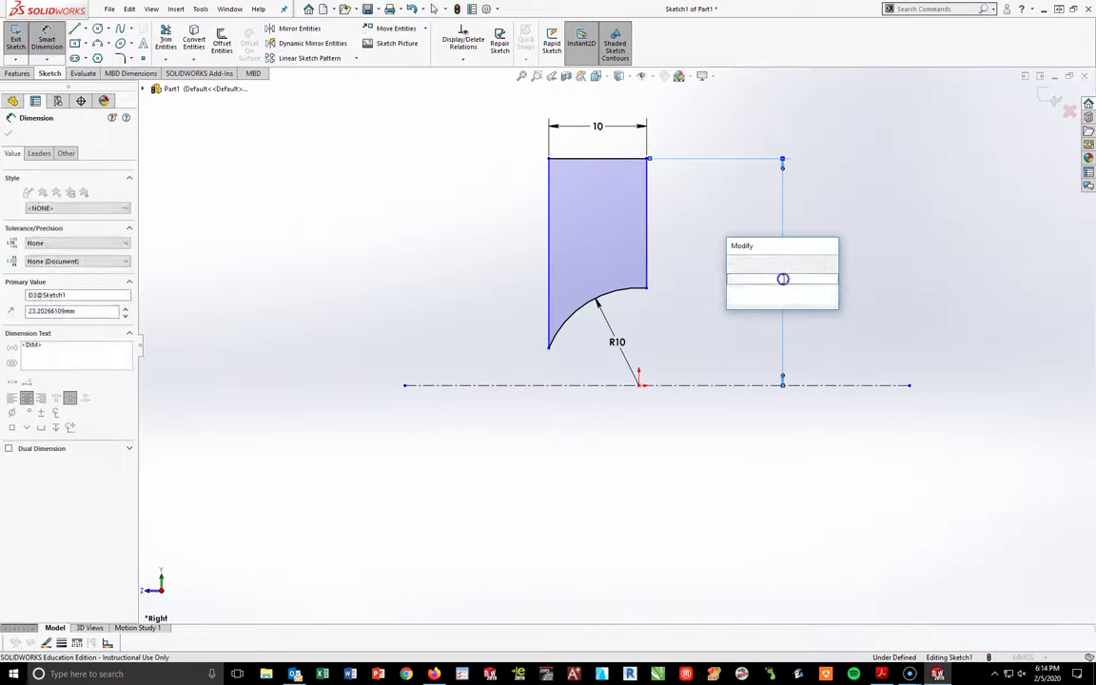
key("Return")
left_click(778, 297)
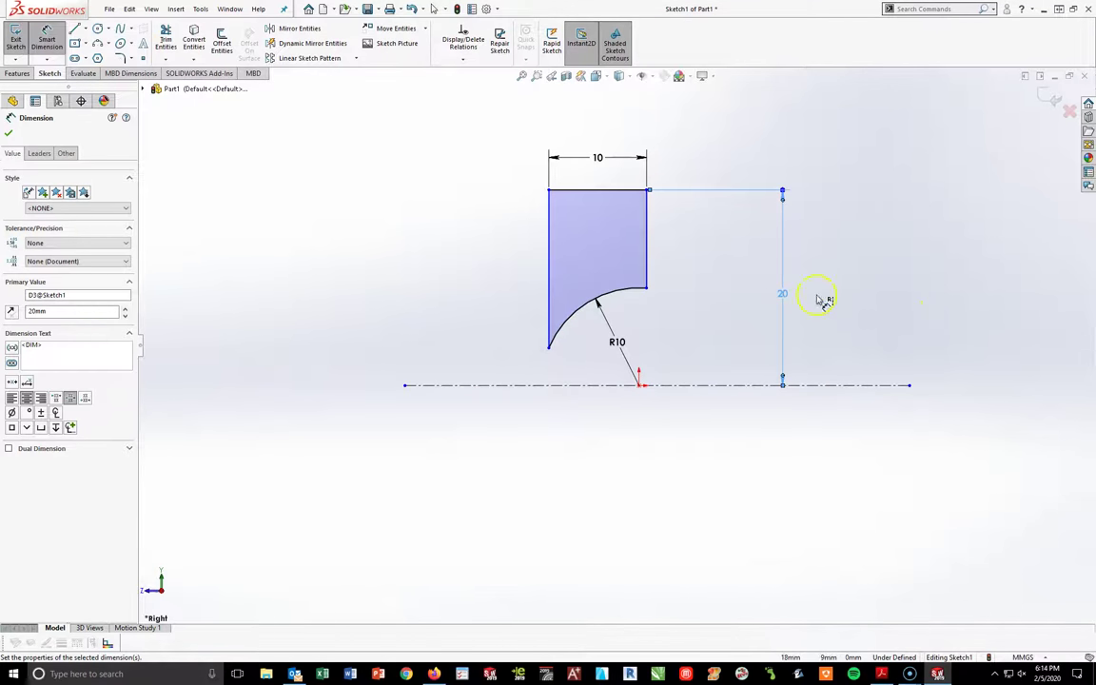
key("Escape")
key("Escape")
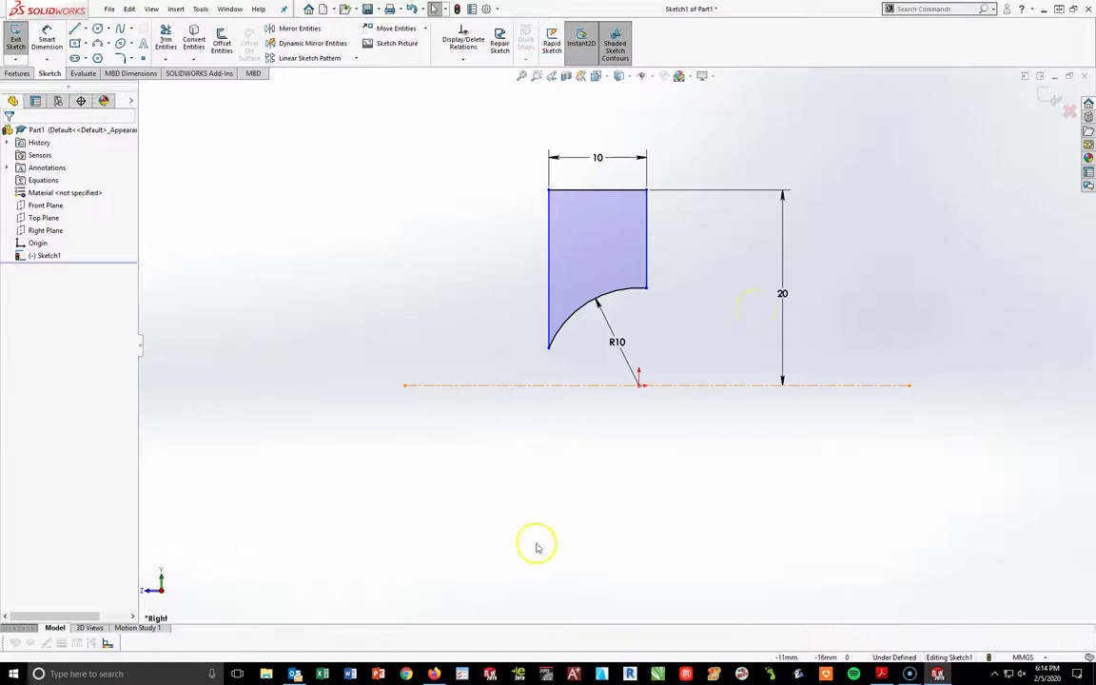
- Apply an Equal relation to the profile's two vertical lines and move the 20 mm dimension closer to the profile
left_click(549, 243)
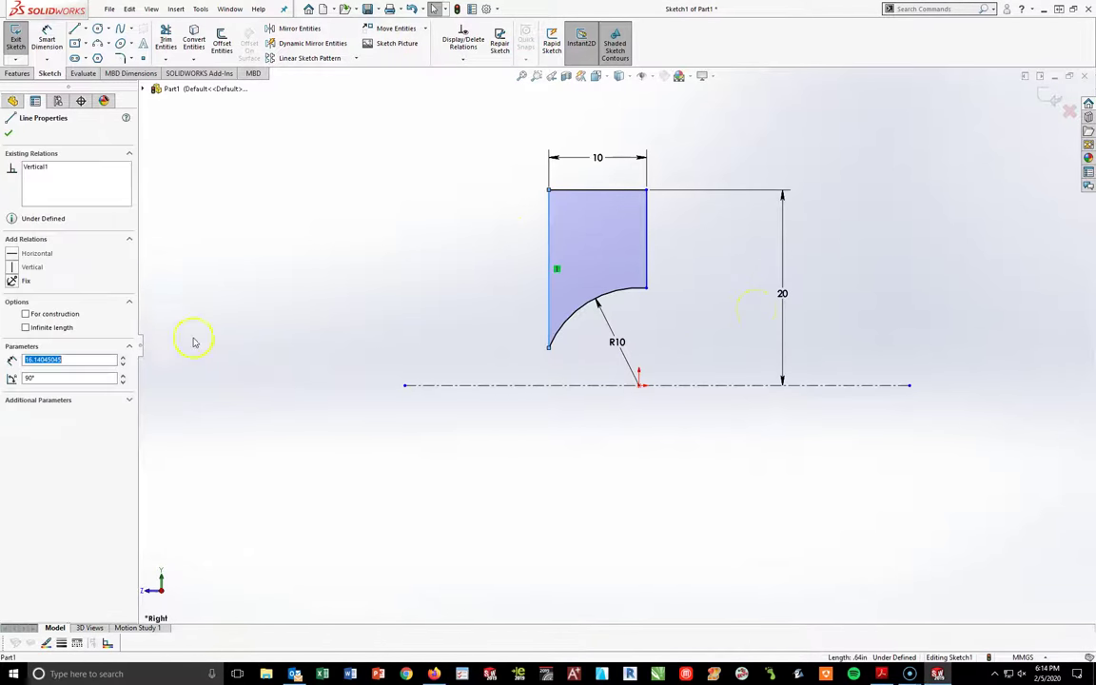
left_click(645, 264, "ctrl")
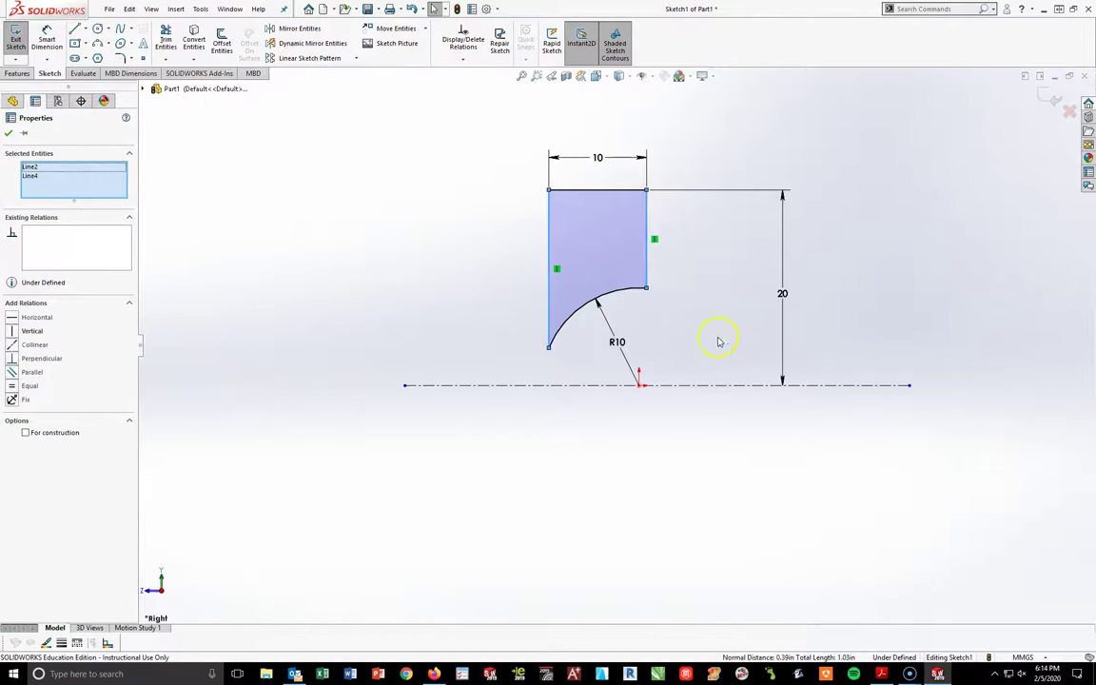
left_click(29, 385)
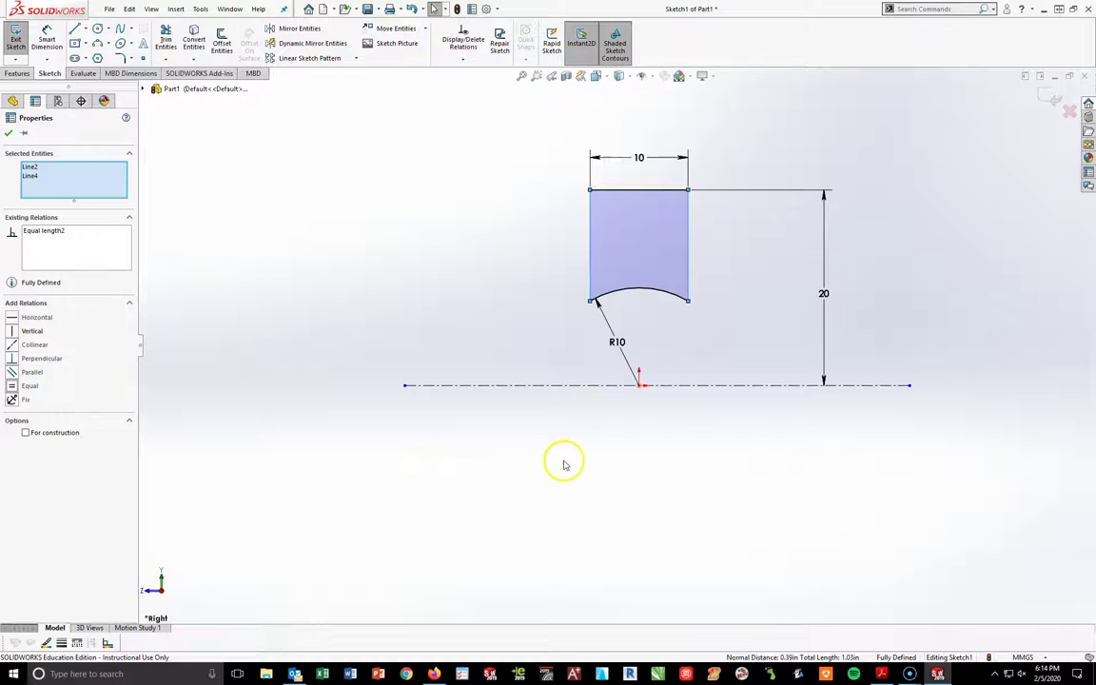
left_click(9, 132)
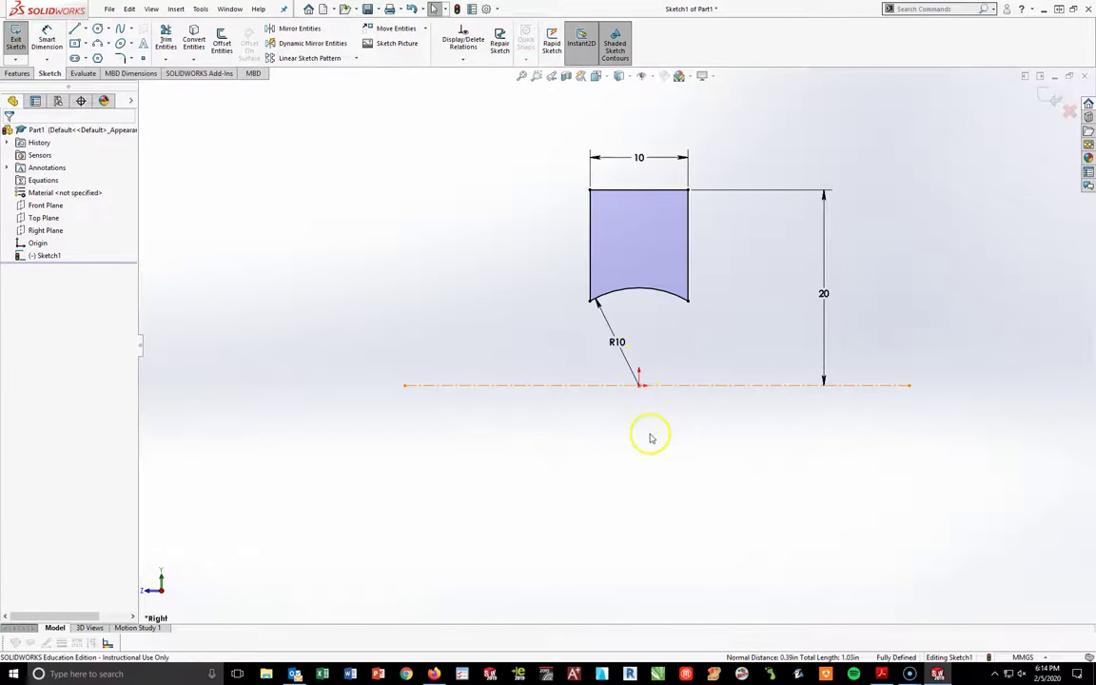
left_click_drag(824, 295, 756, 301)
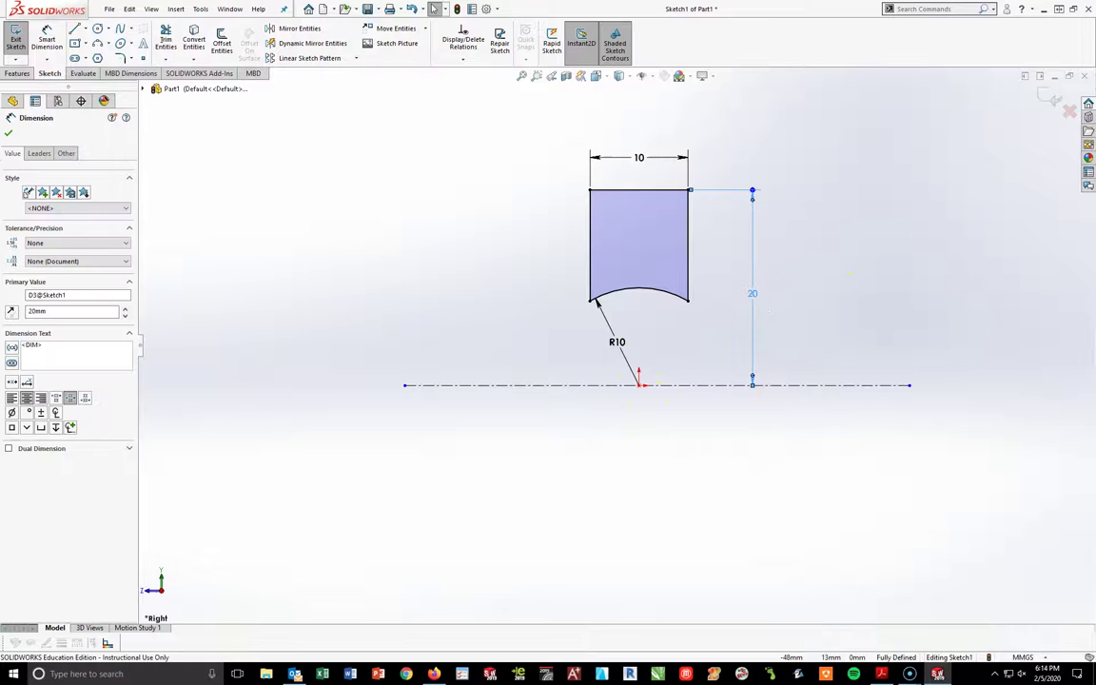
- Revolve the profile 360 degrees about the horizontal centerline to form the ring
left_click(7, 75)
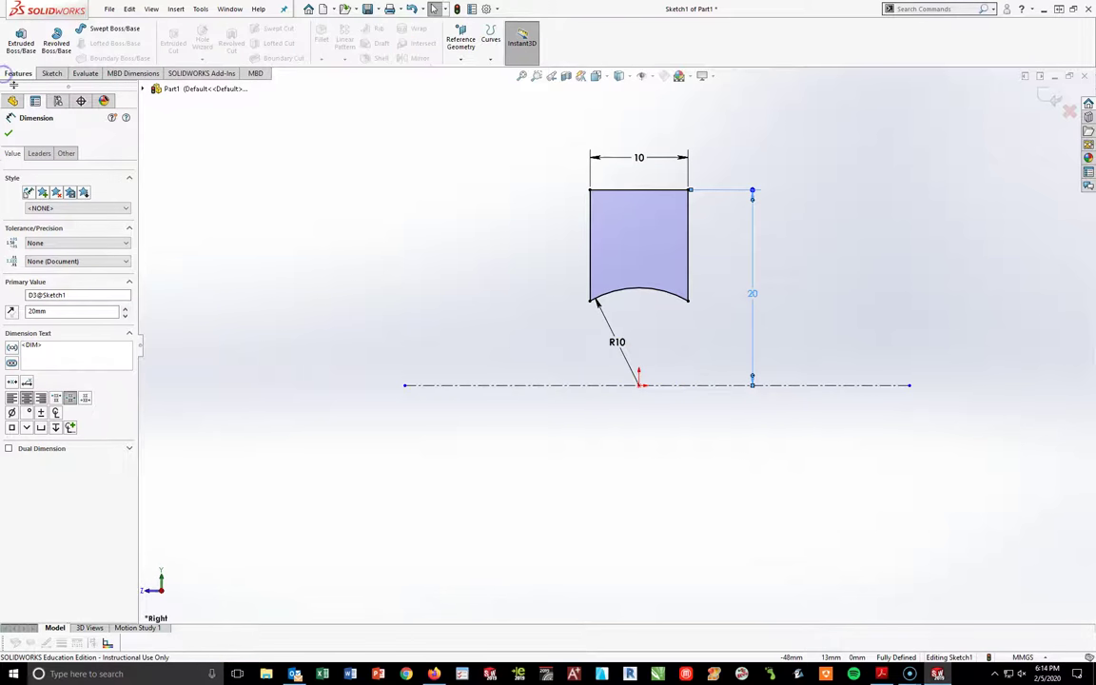
left_click(57, 45)
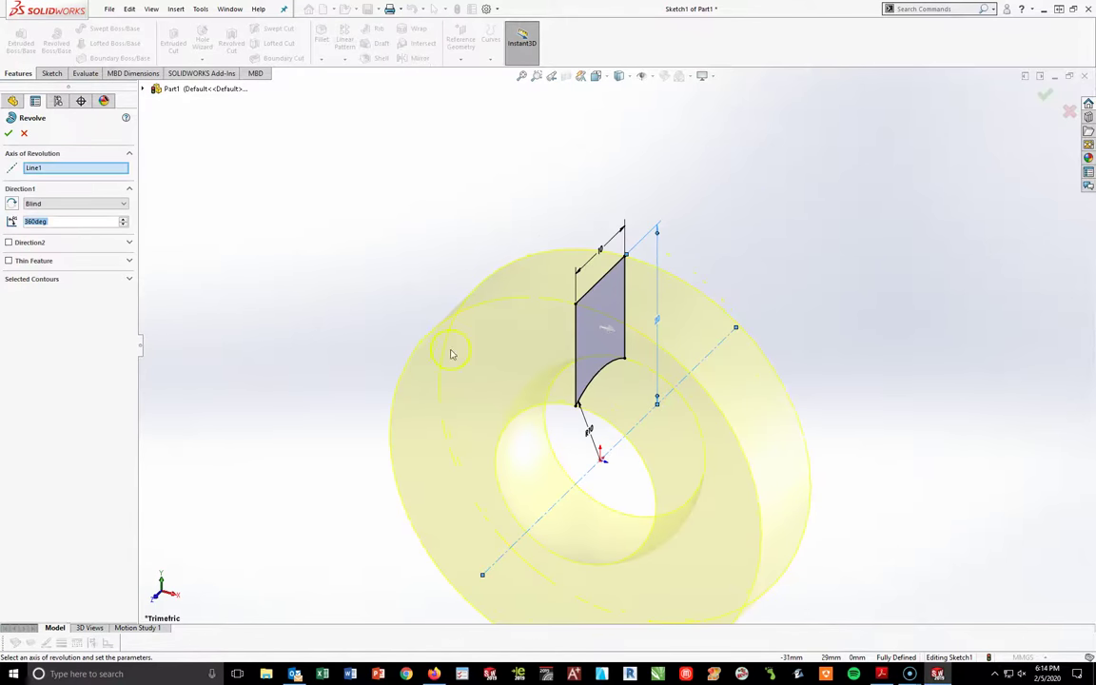
right_click(60, 176)
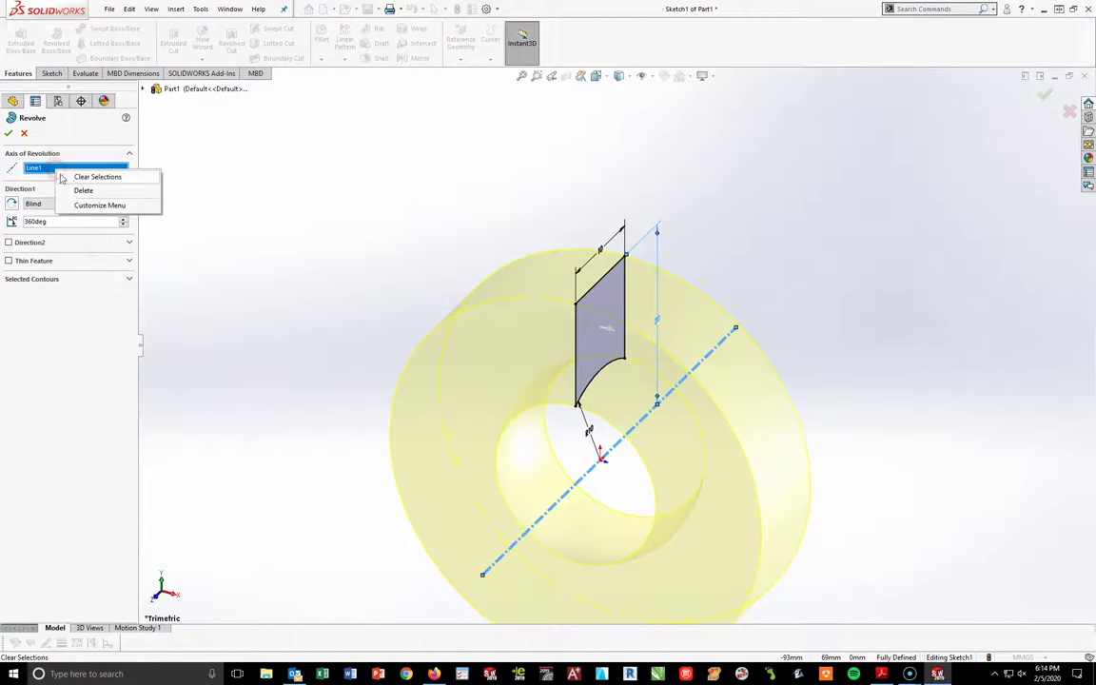
left_click(83, 178)
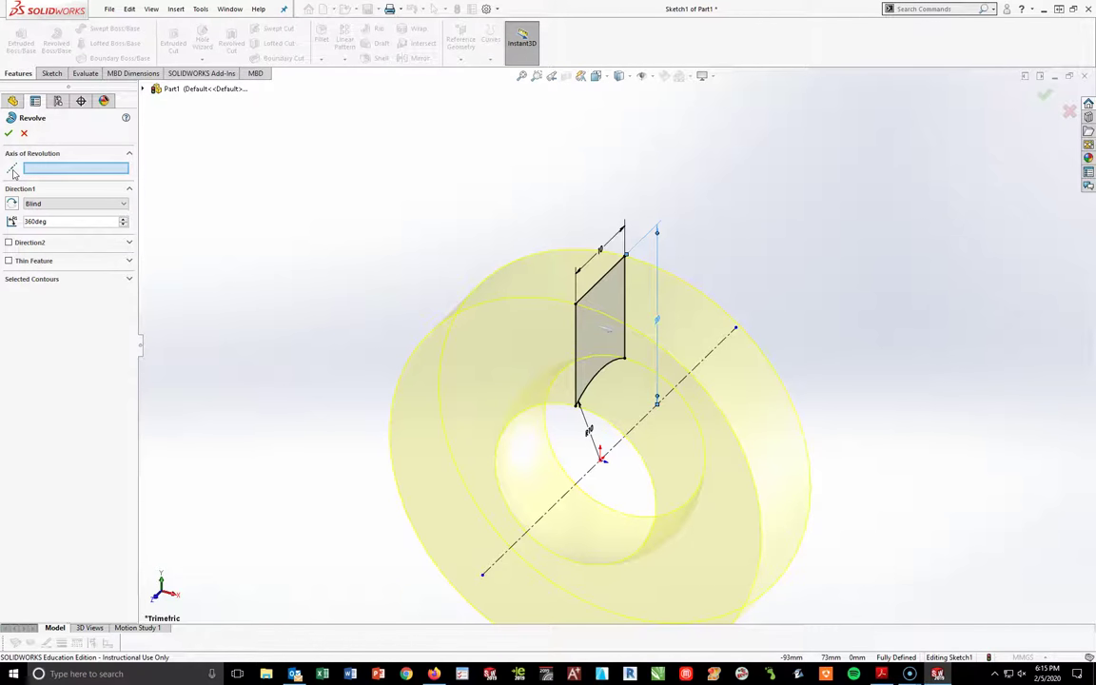
left_click(595, 467)
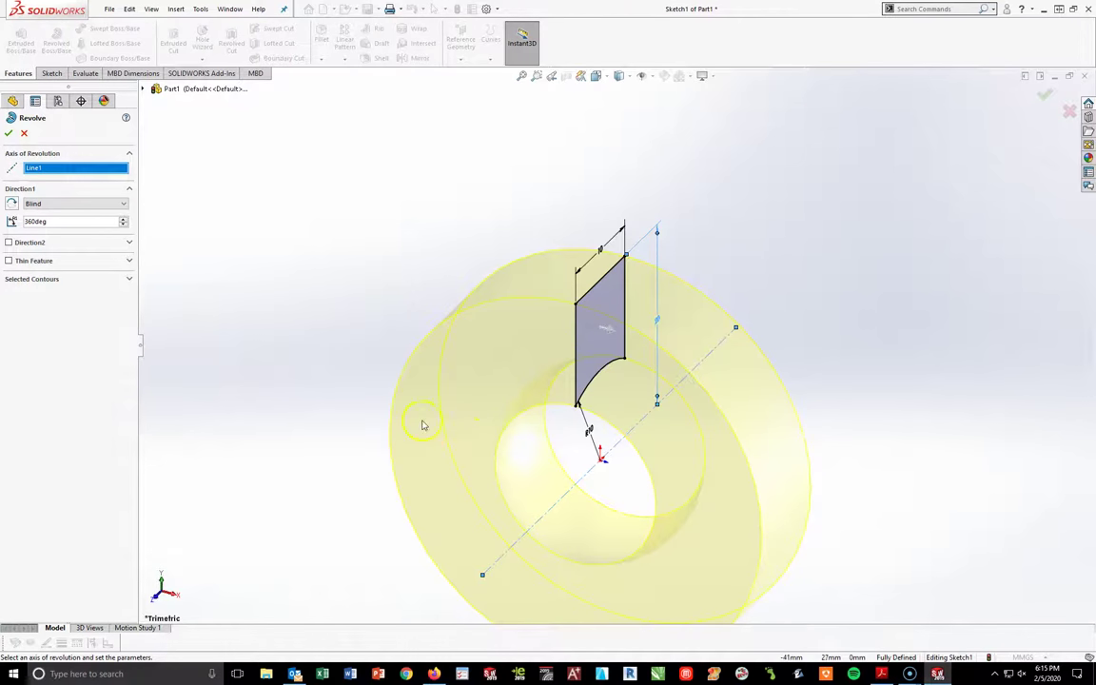
left_click(10, 132)
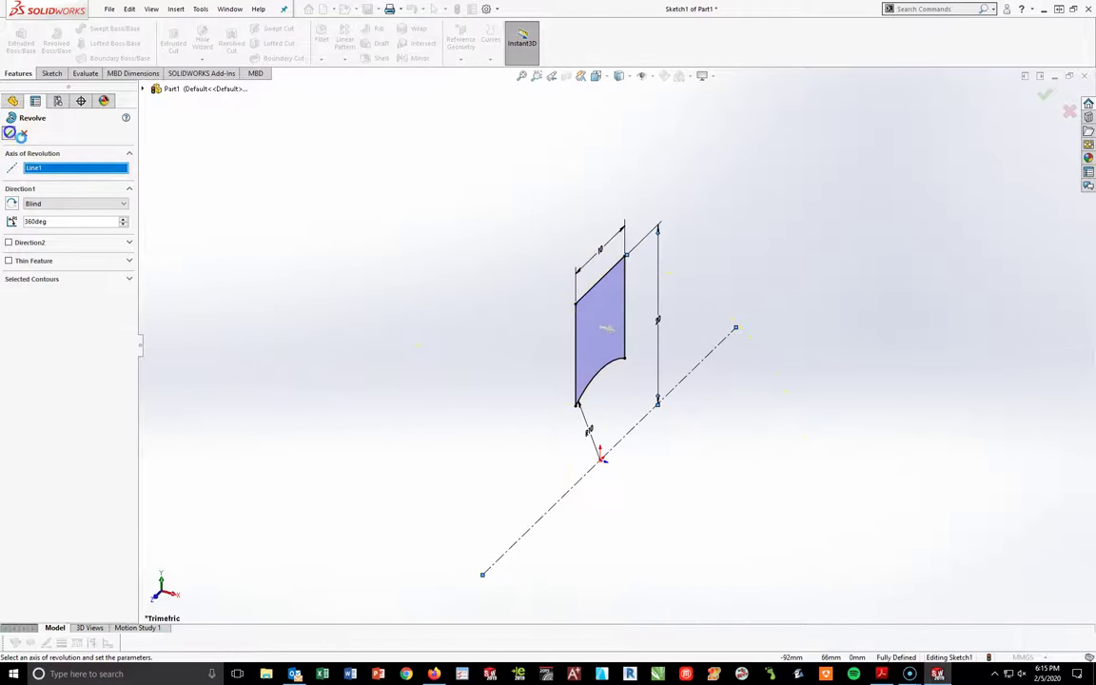
scroll(361, 390, "down", 2)
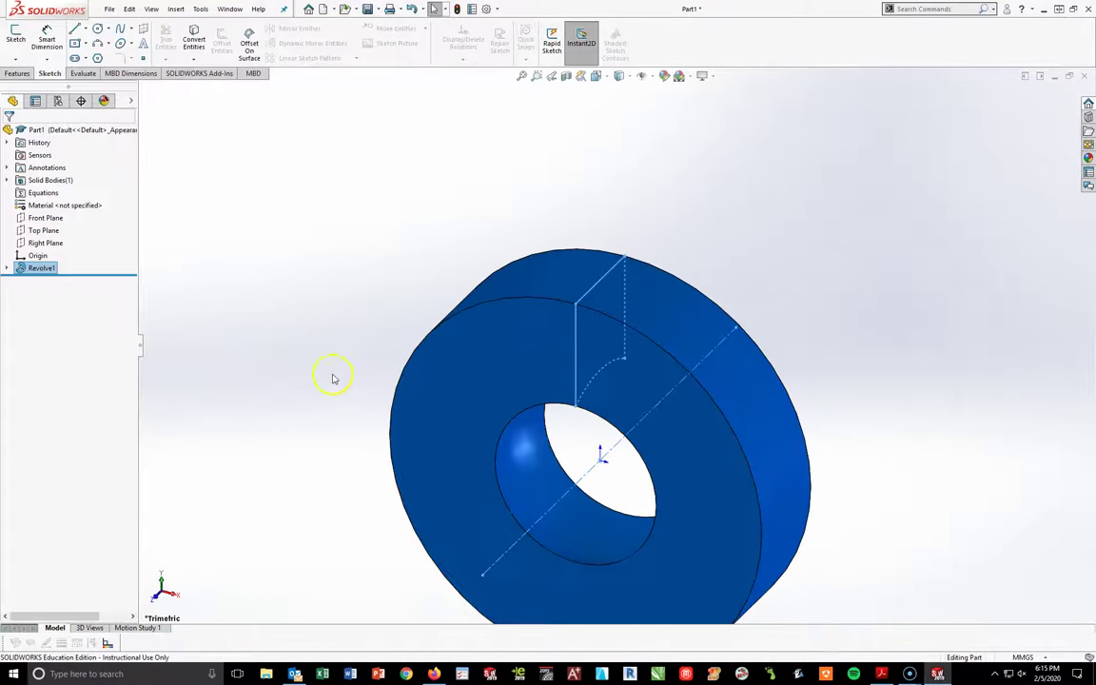
left_click(333, 377)
scroll(489, 470, "up", 4)
scroll(619, 499, "down", 2)
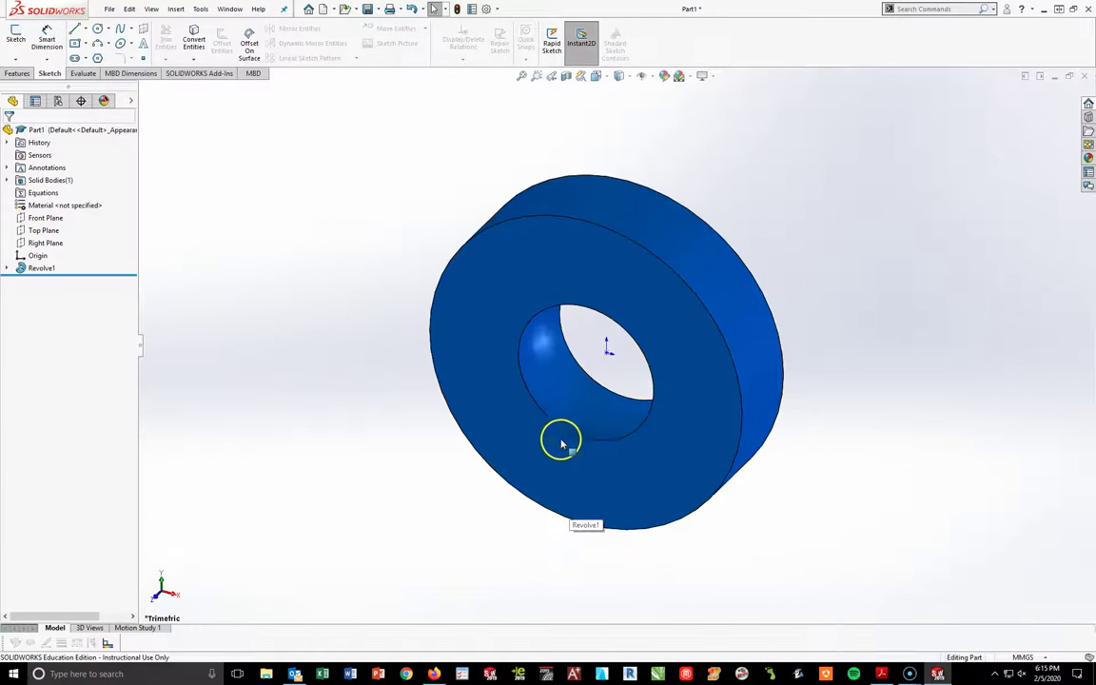
left_click(523, 491)
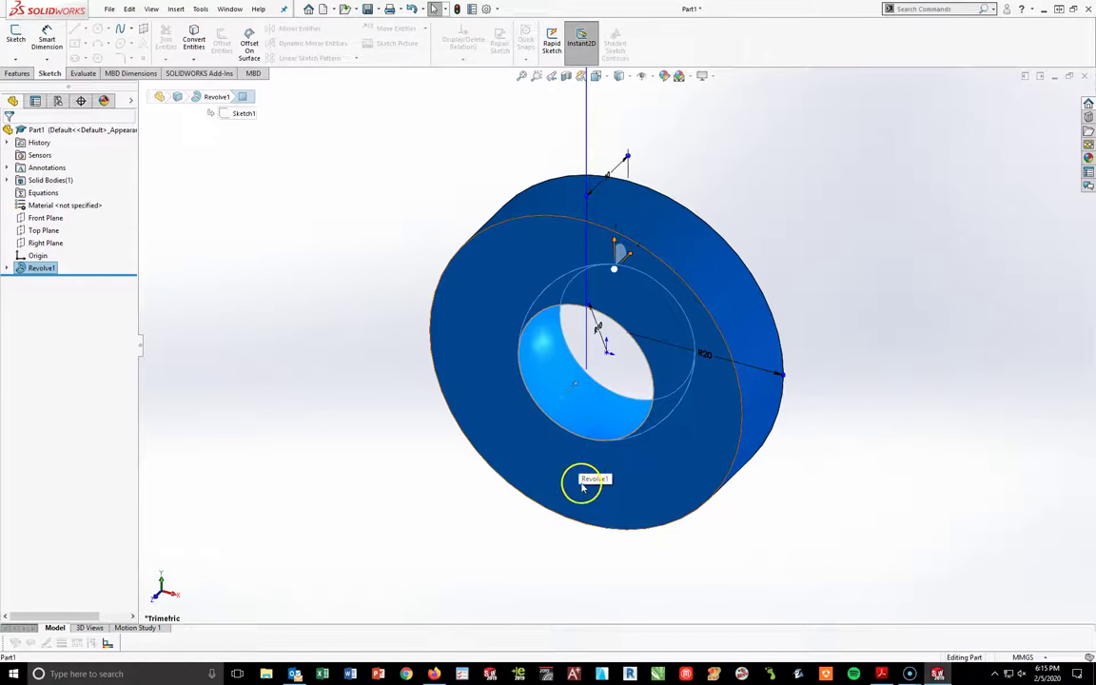
left_click(440, 459)
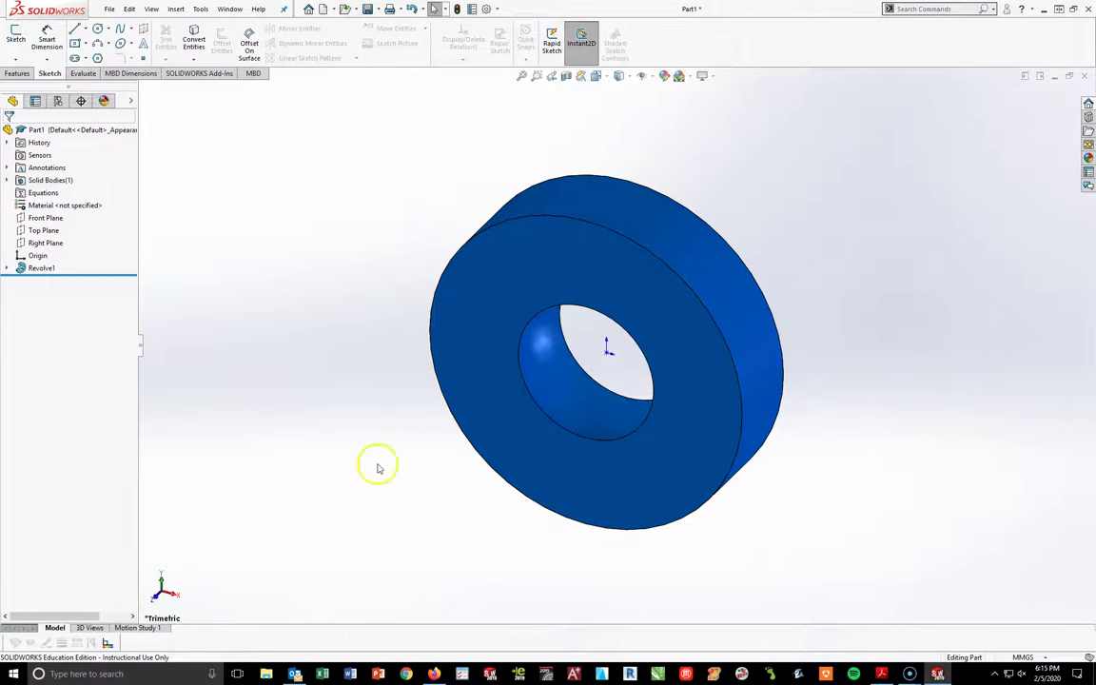
- Assign AISI 1020 steel as the part's material
right_click(45, 207)
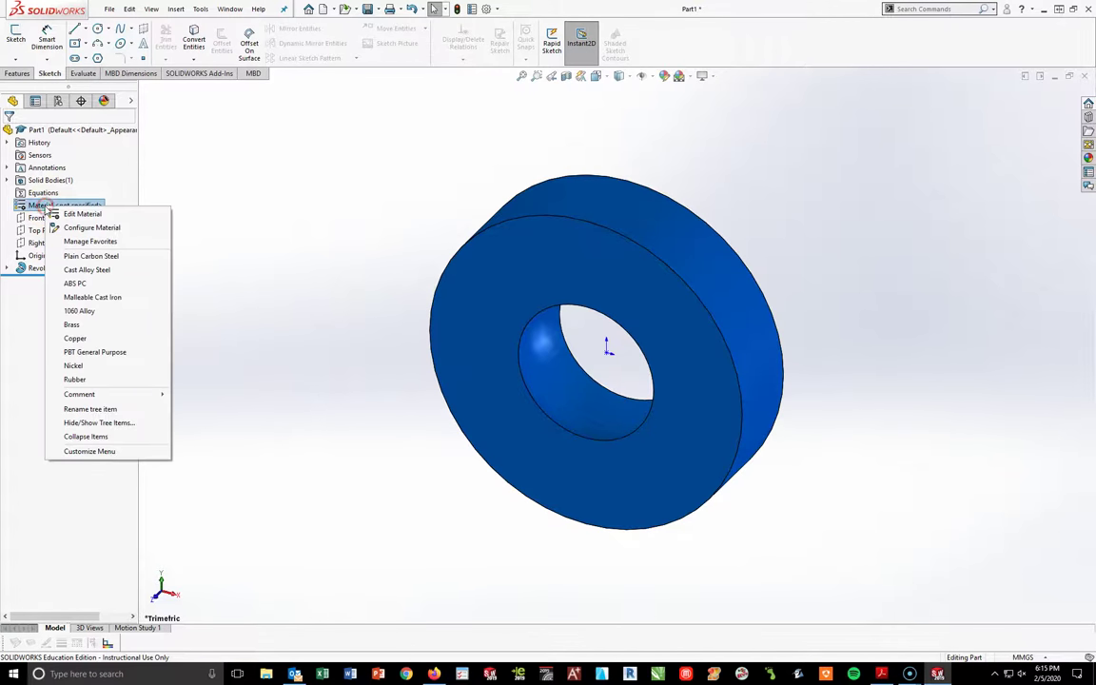
left_click(128, 255)
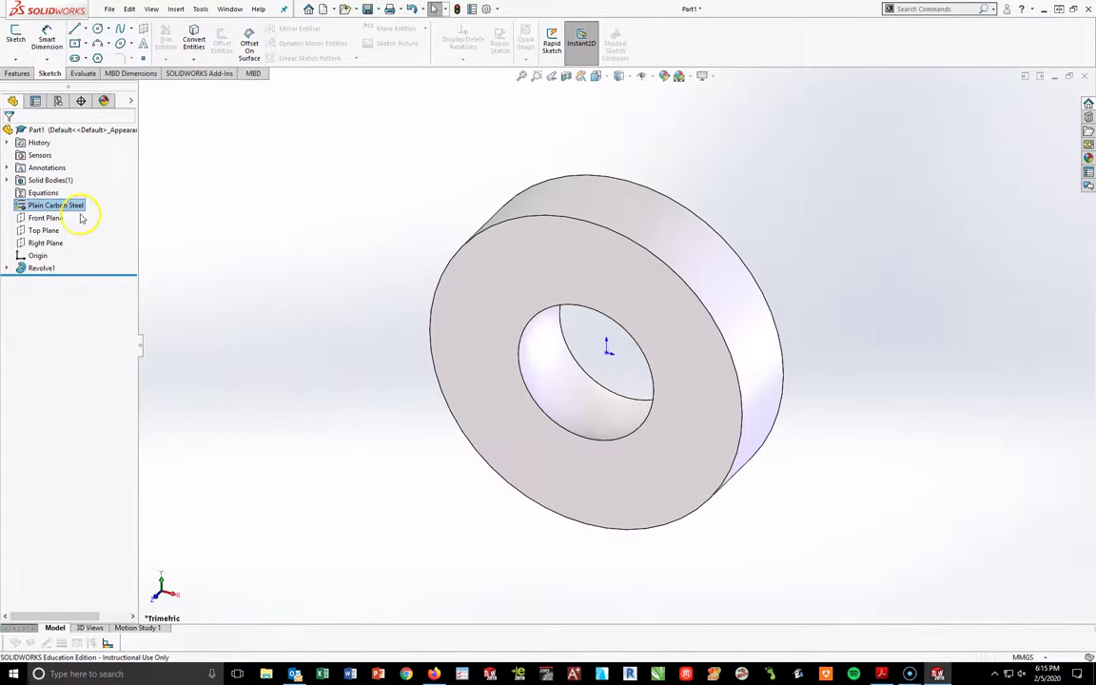
right_click(43, 205)
left_click(191, 278)
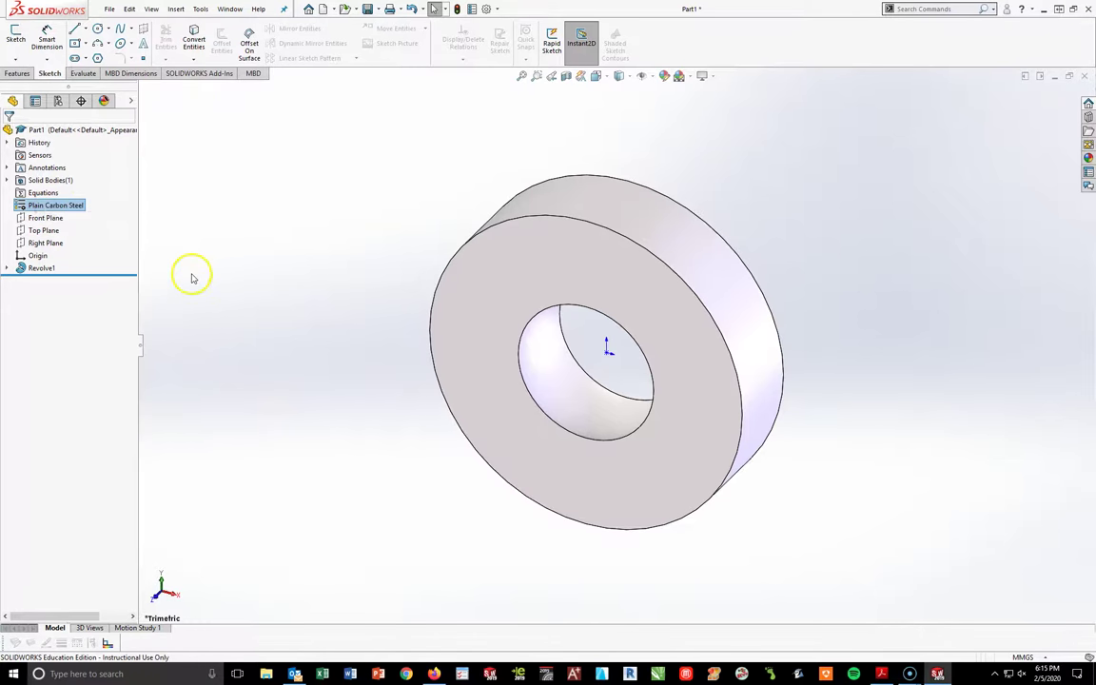
left_click(396, 186)
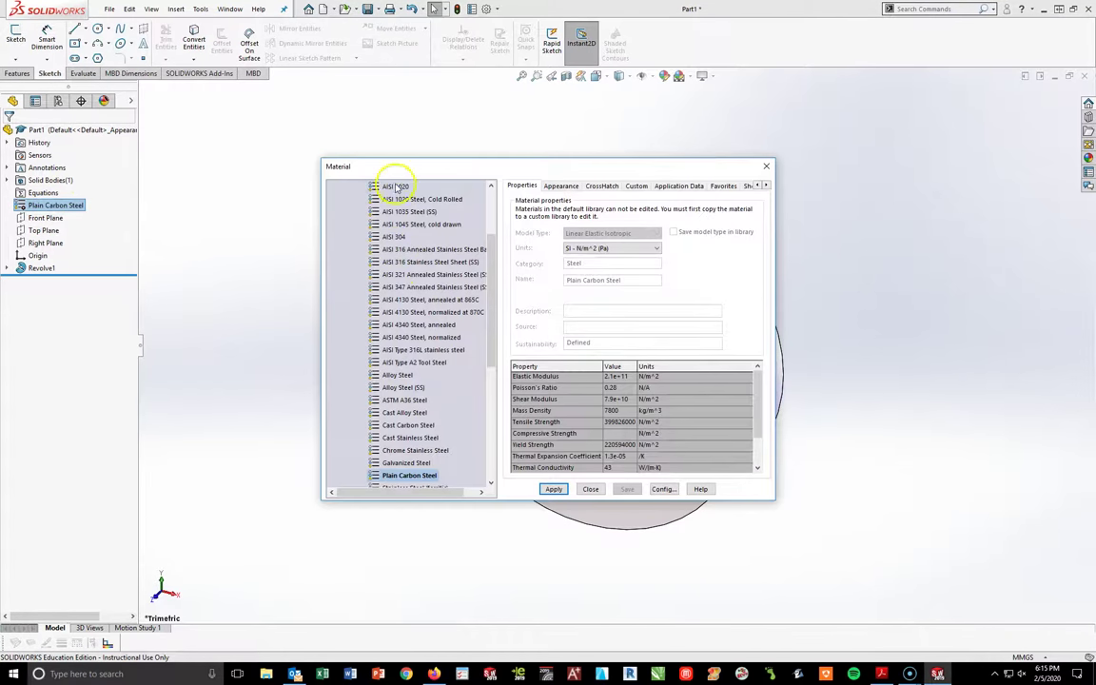
left_click(554, 489)
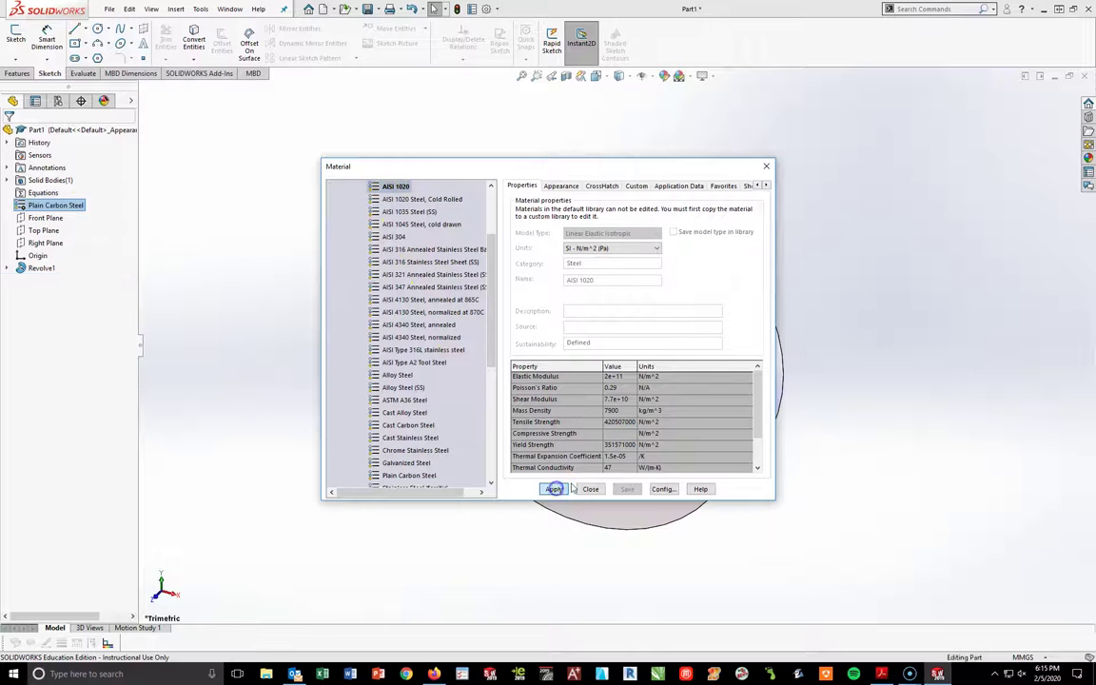
left_click(589, 489)
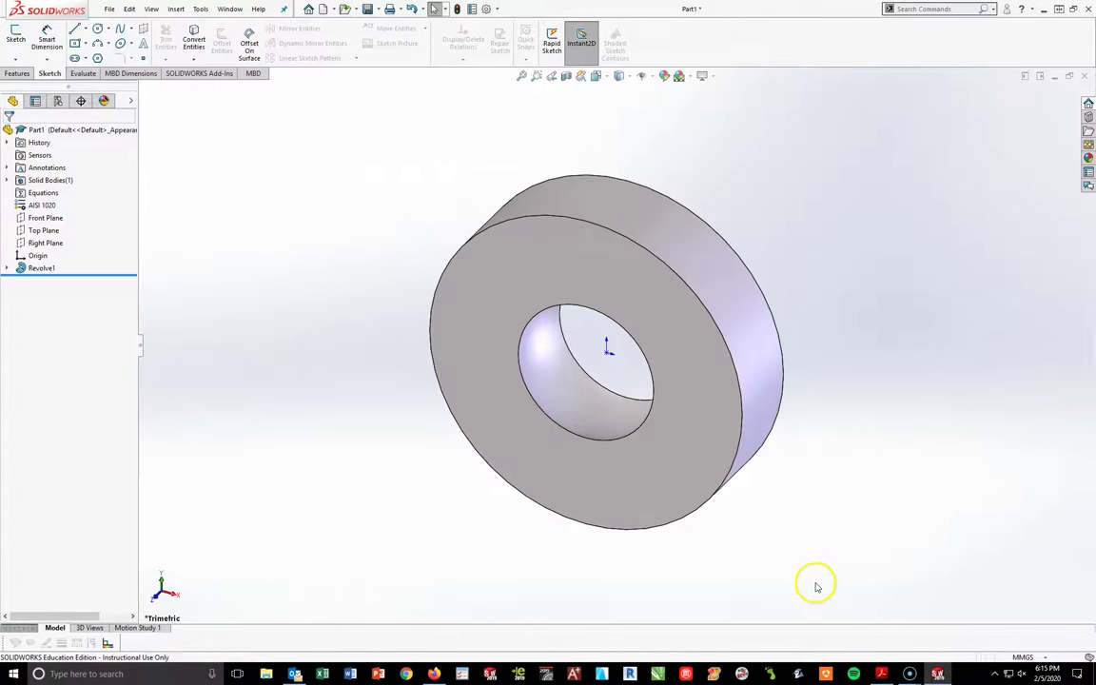
- Switch to the connecting rod PDF in Acrobat Reader, check the rod's length and diameter, and return to SOLIDWORKS
key("space")
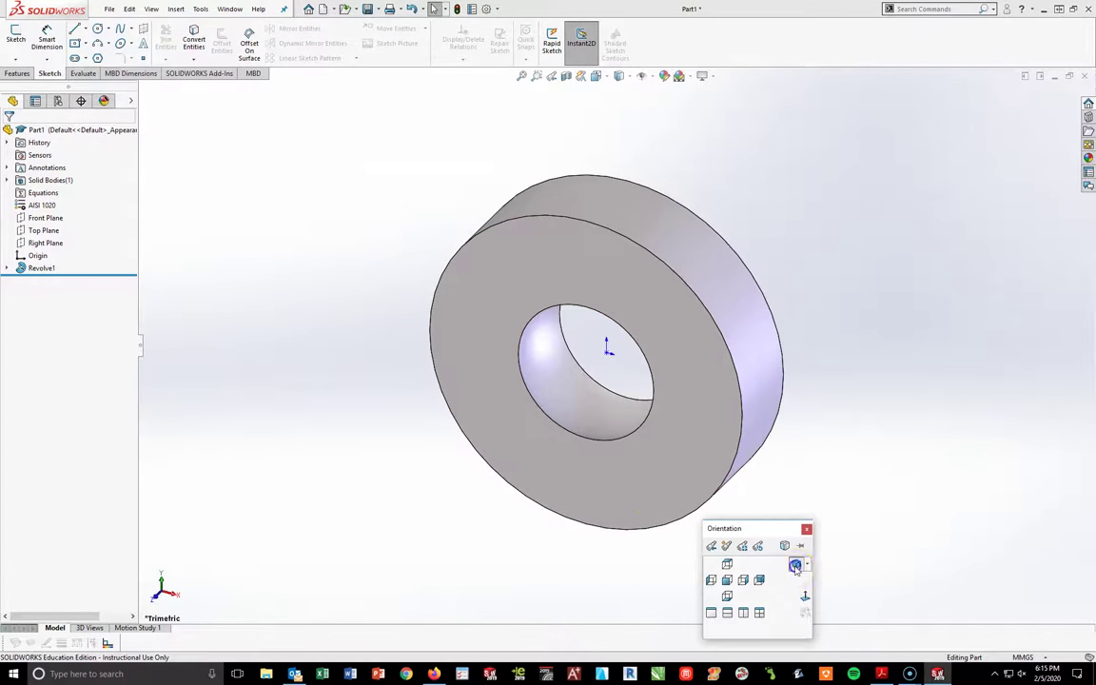
left_click(795, 564)
scroll(828, 508, "up", 5)
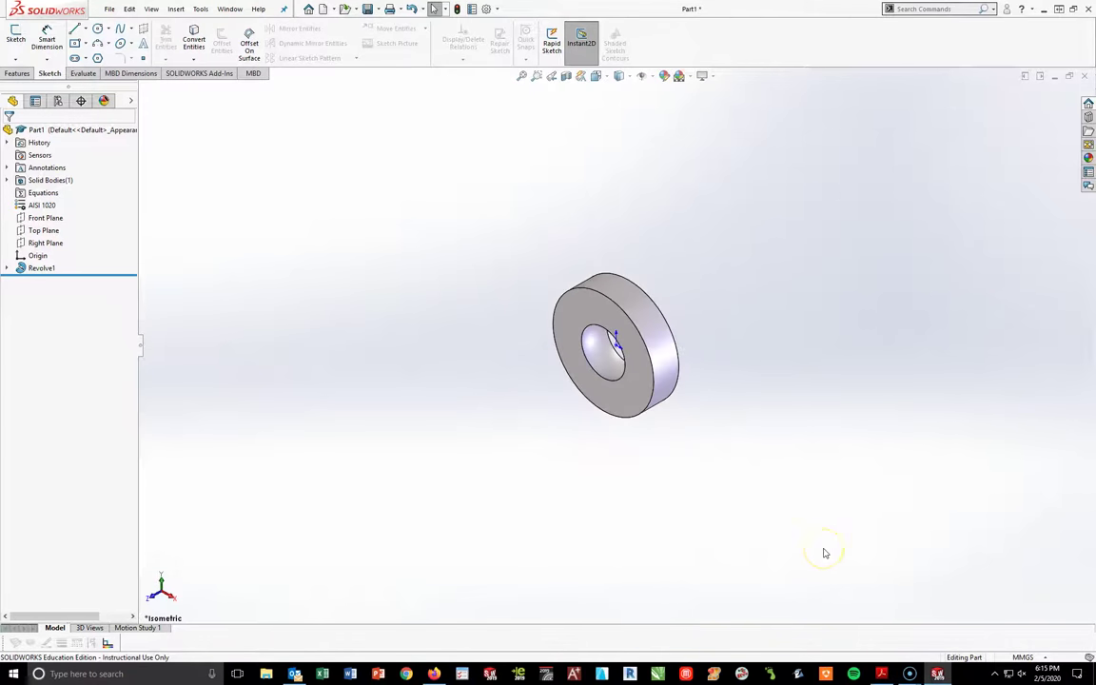
left_click(881, 674)
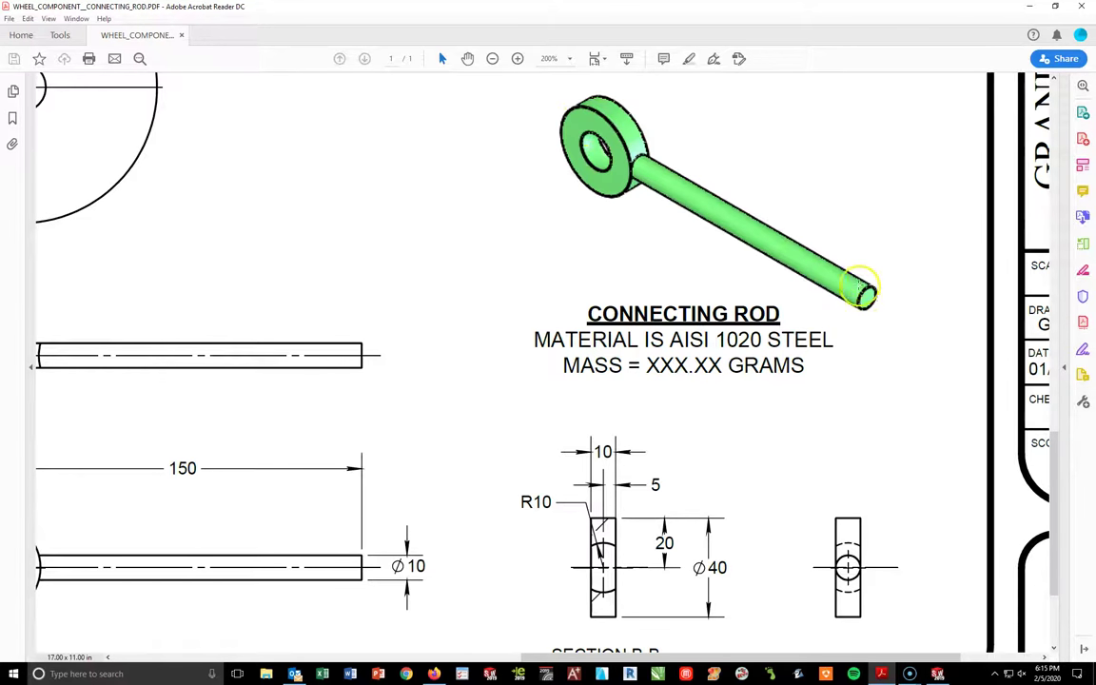
left_click_drag(570, 655, 504, 655)
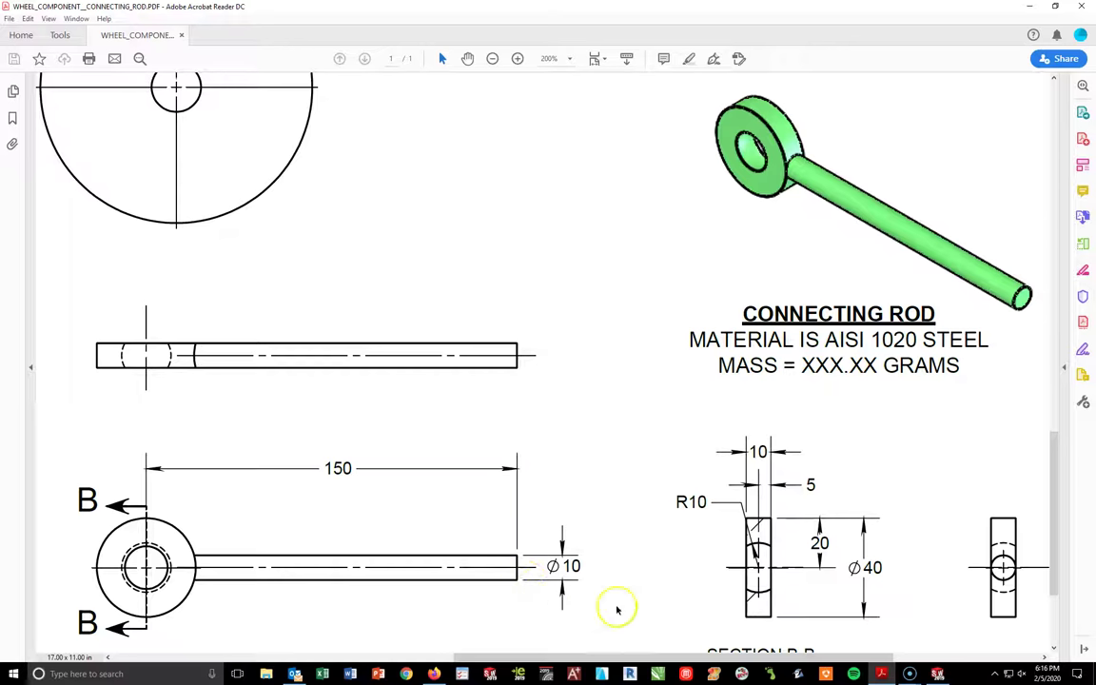
left_click(883, 674)
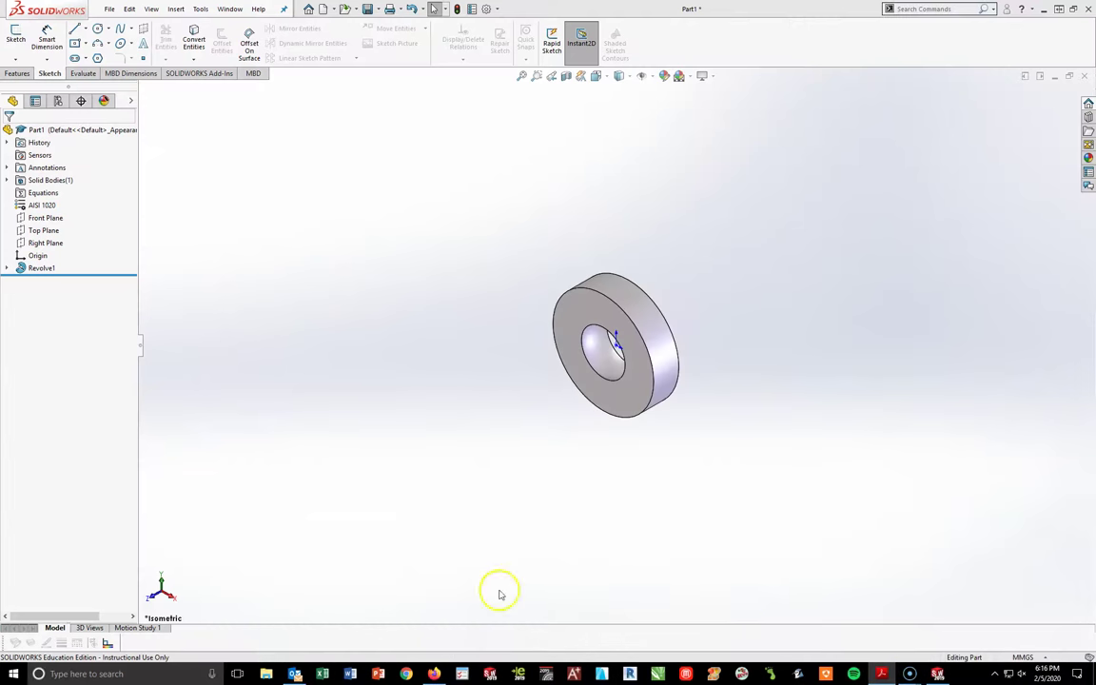
- Create a reference plane offset 150 mm from the Right Plane, on the side where the rod ends
left_click(46, 243)
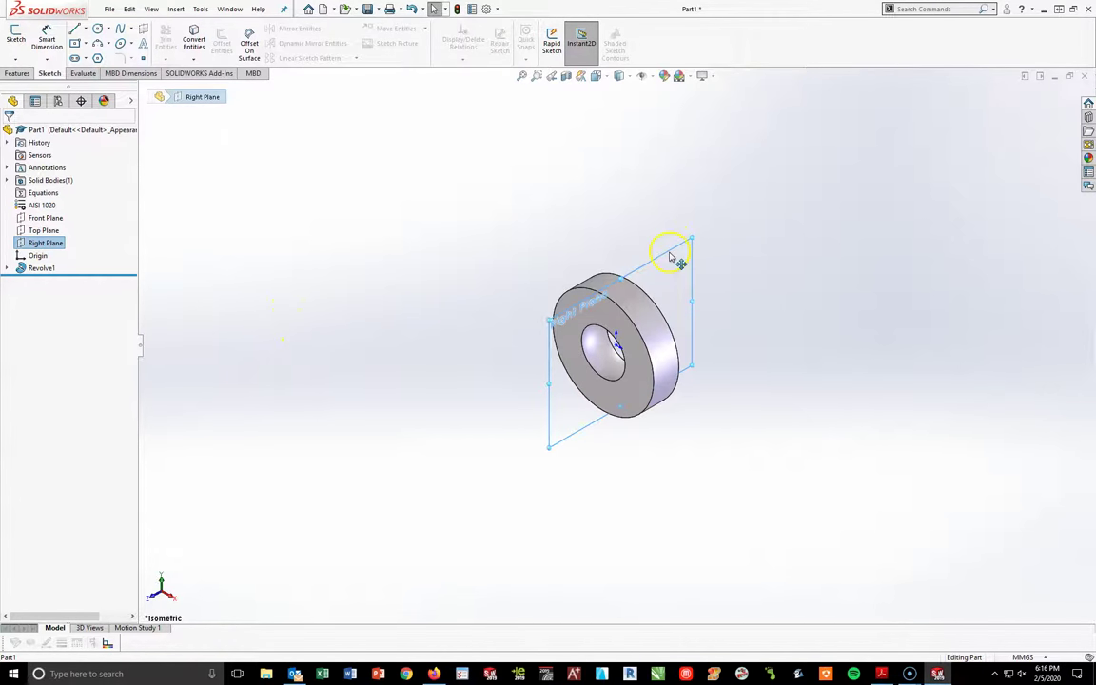
left_click_drag(677, 257, 866, 339, "ctrl")
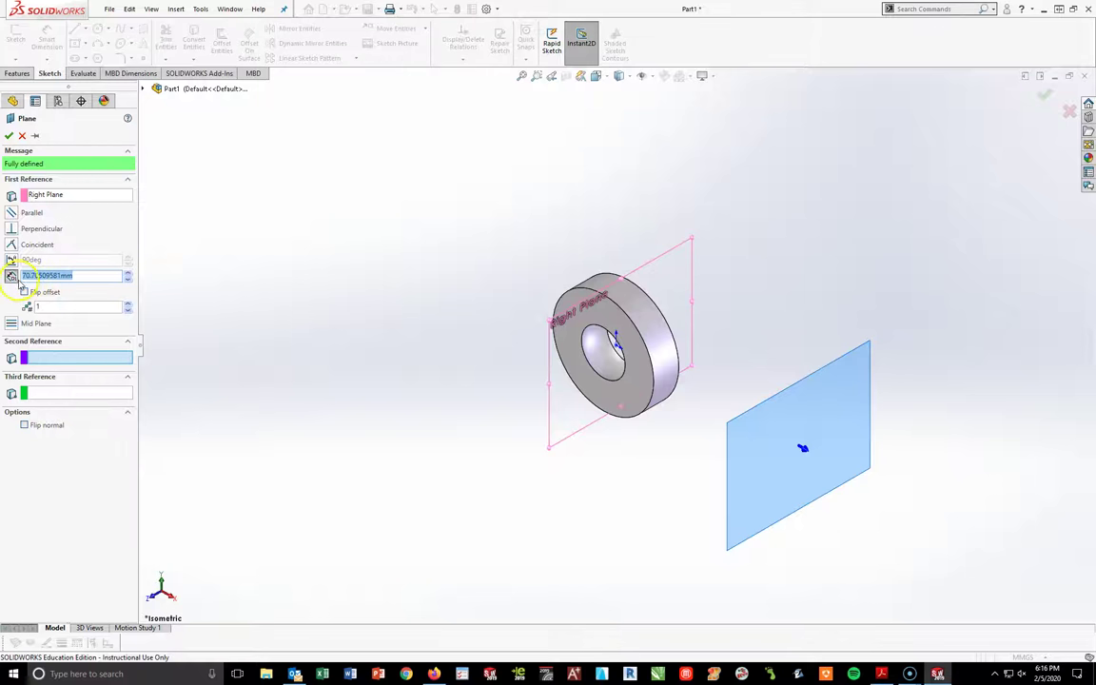
left_click(68, 275)
double_click(73, 275)
type("15")
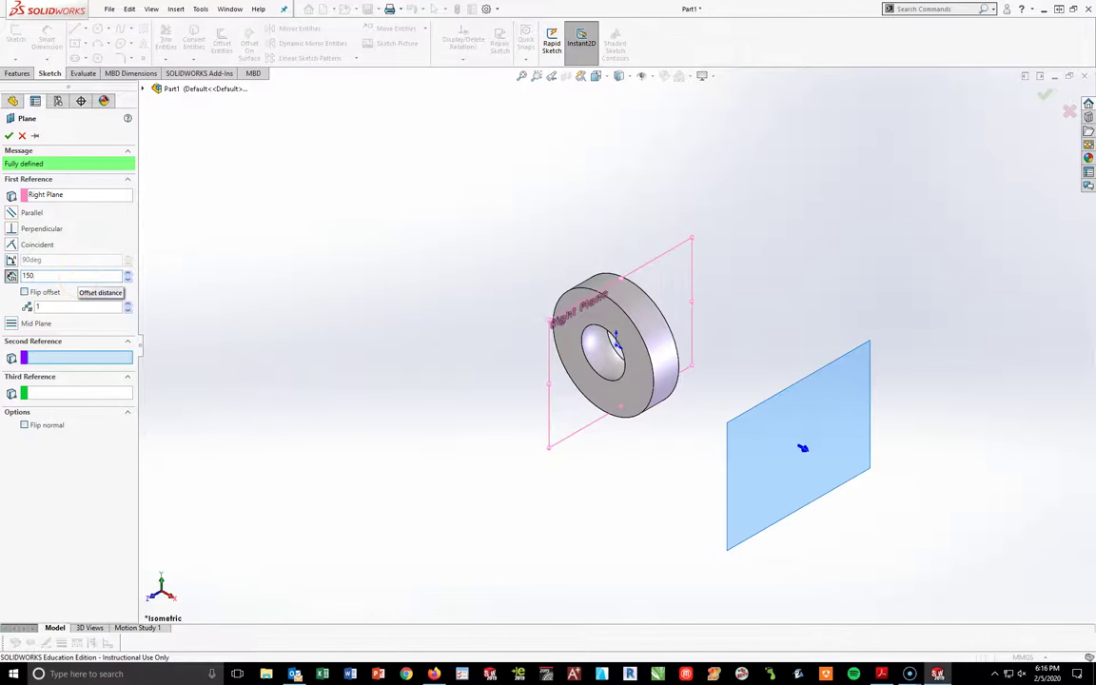
type("0")
key("Return")
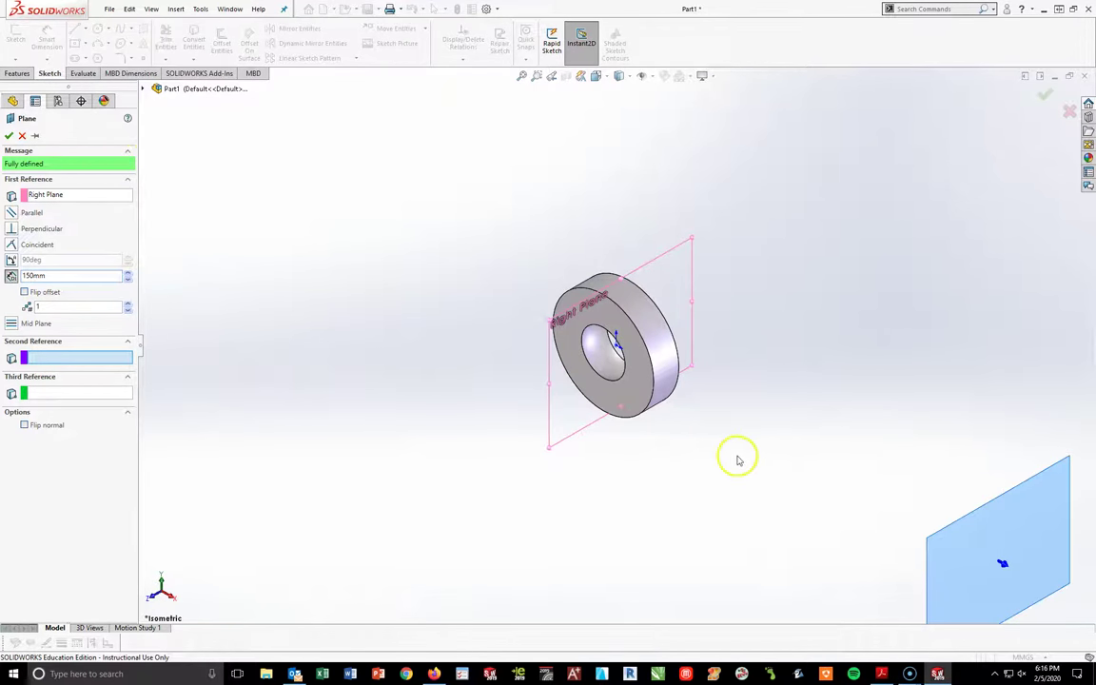
scroll(737, 460, "up", 1)
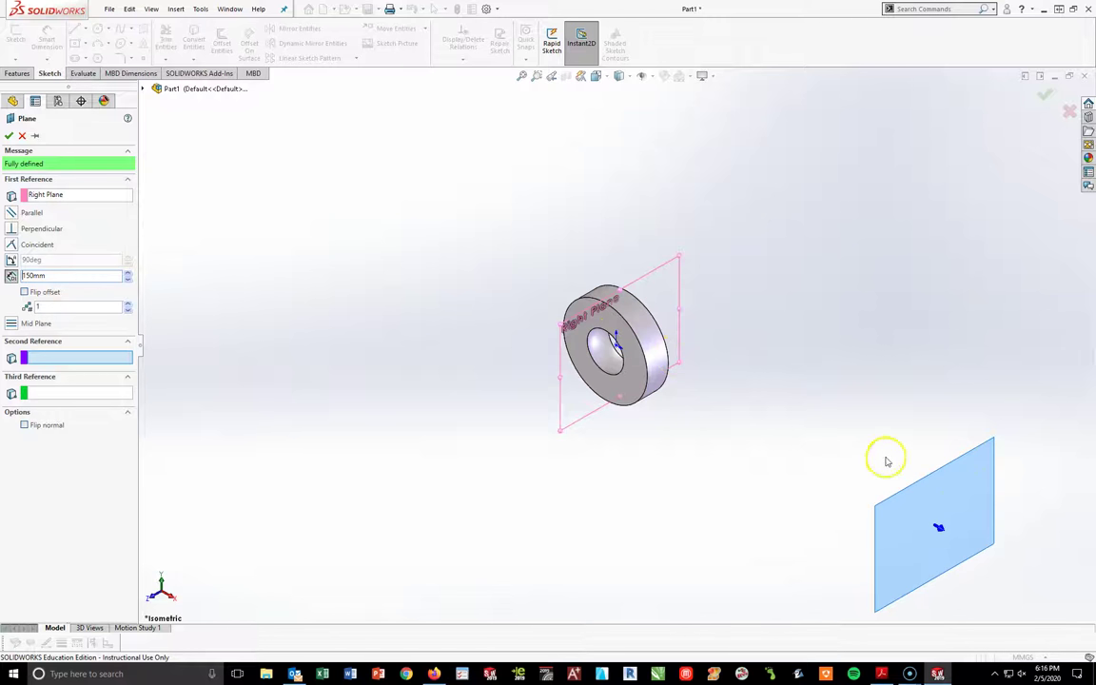
left_click(9, 136)
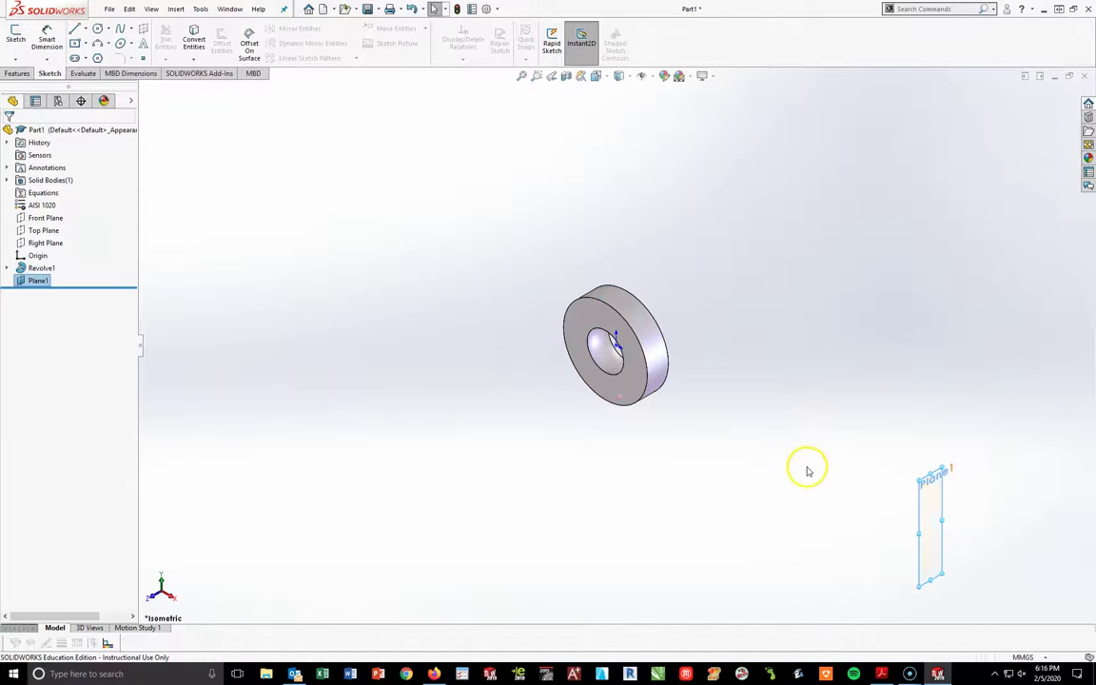
- Start a sketch on the offset plane and draw a circle about 5.7 mm in radius centred on the origin
scroll(935, 482, "down", 2)
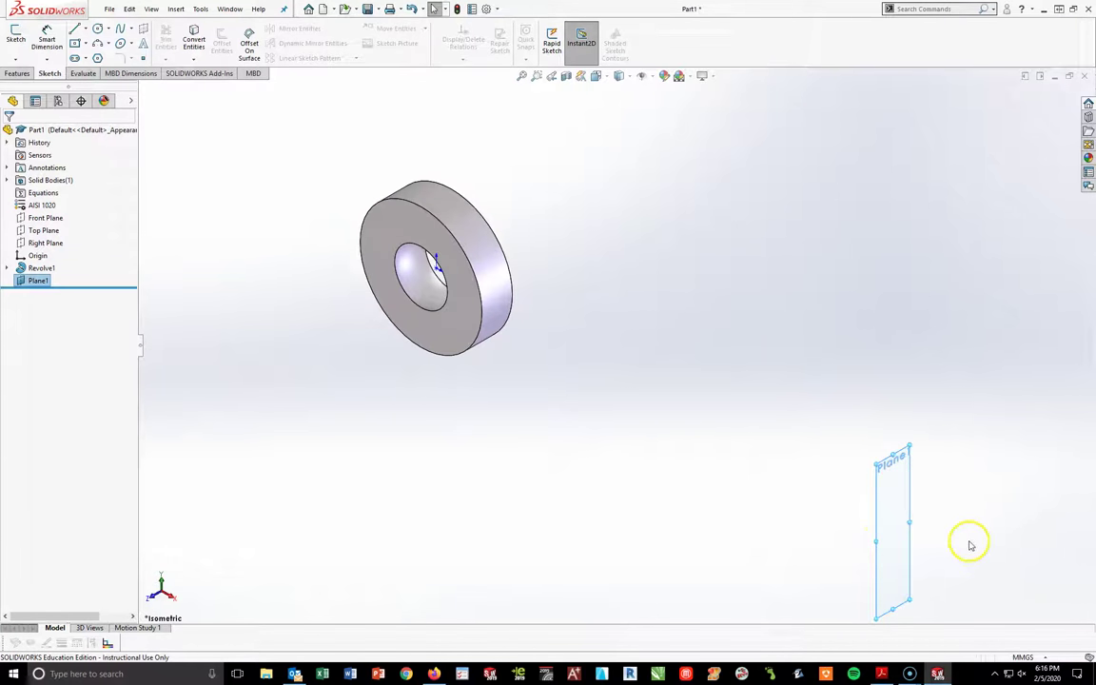
left_click(940, 523)
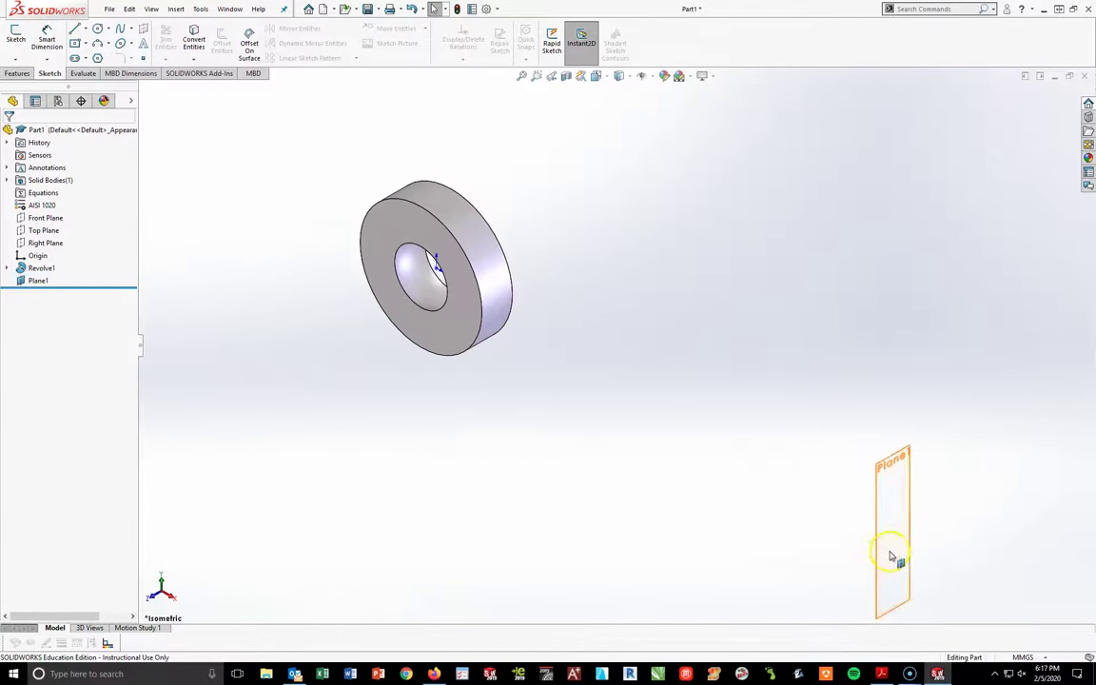
key("z")
left_click(807, 464)
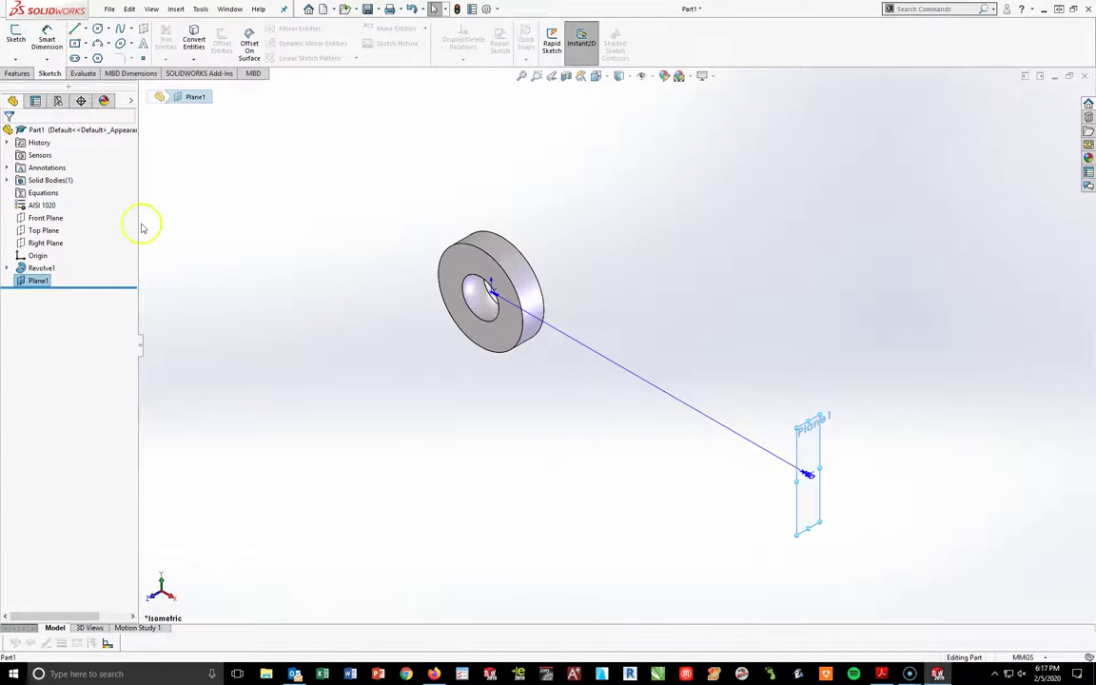
left_click(16, 32)
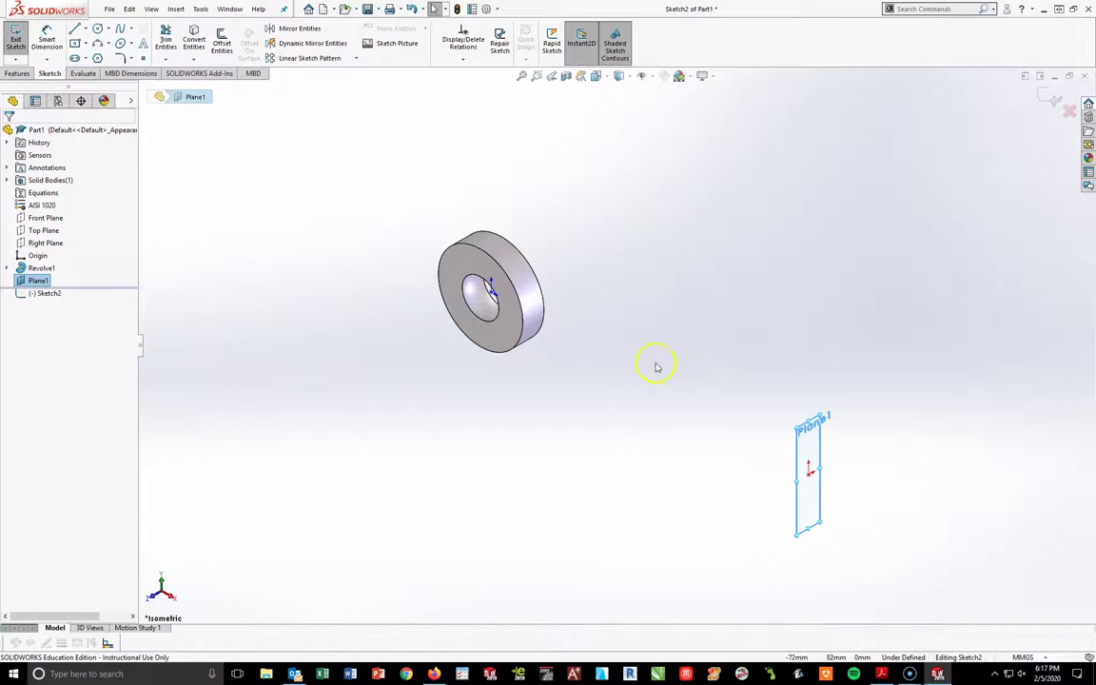
key("space")
left_click(640, 424)
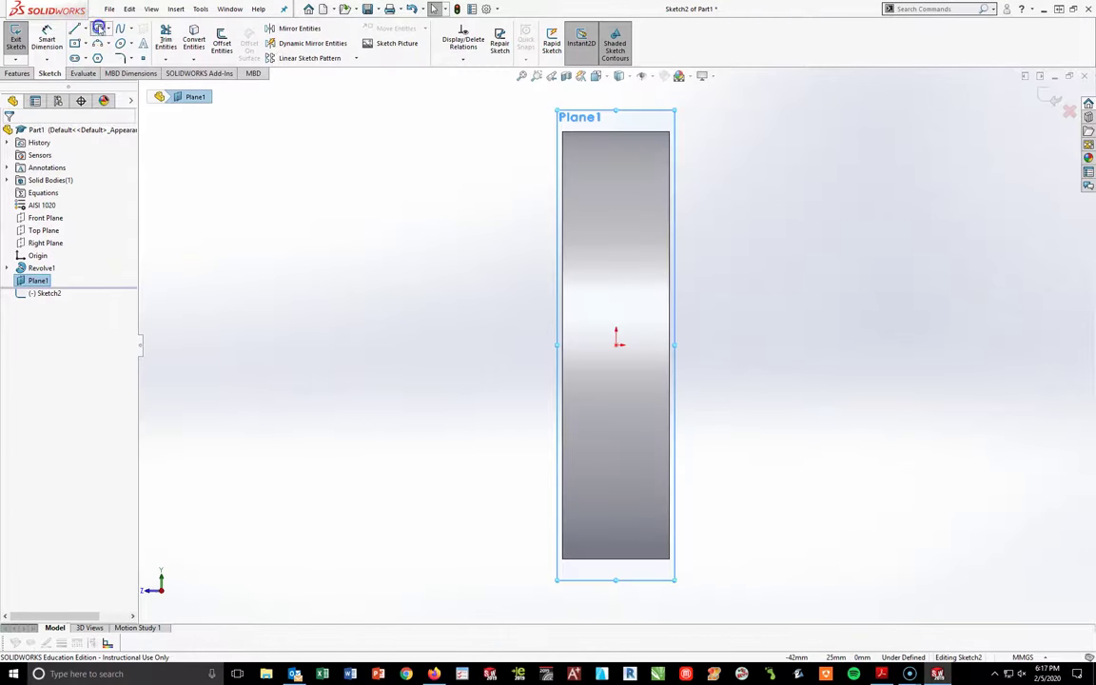
left_click(98, 29)
left_click_drag(618, 348, 633, 405)
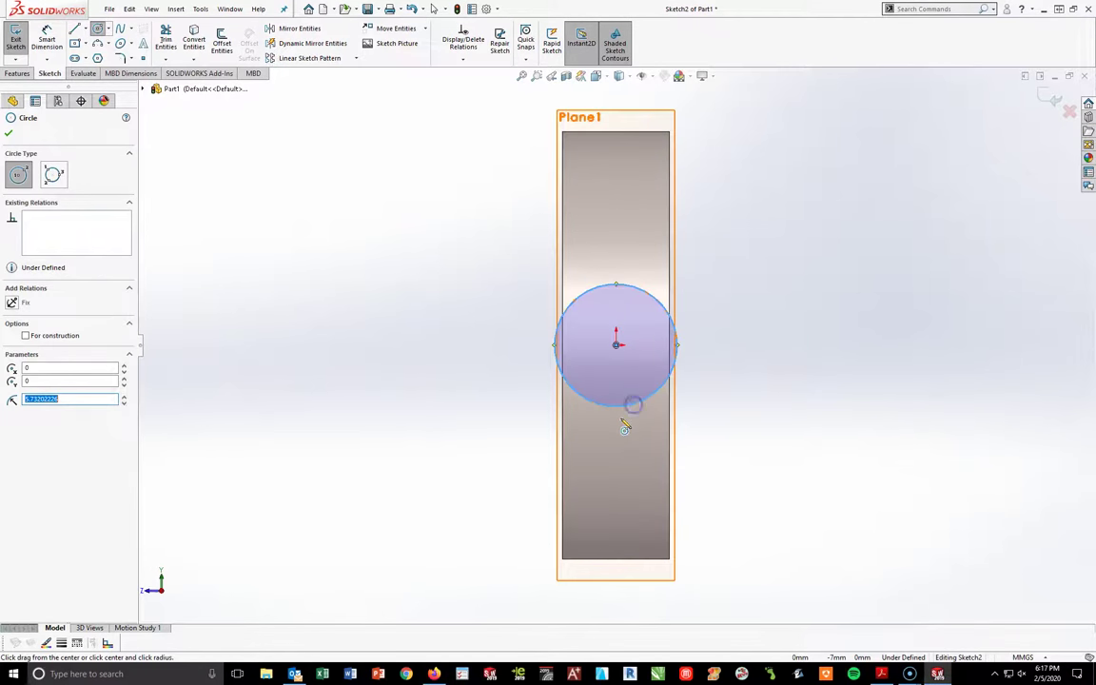
- Dimension the circle on the offset plane with a diameter of 10 mm
left_click(46, 40)
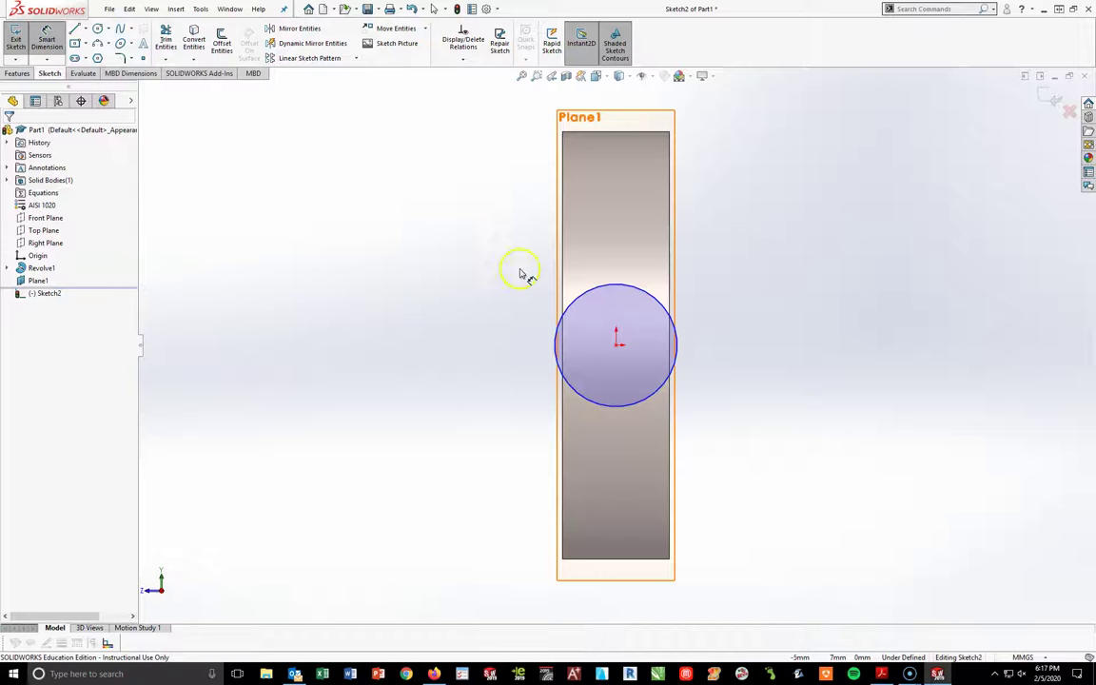
left_click(645, 292)
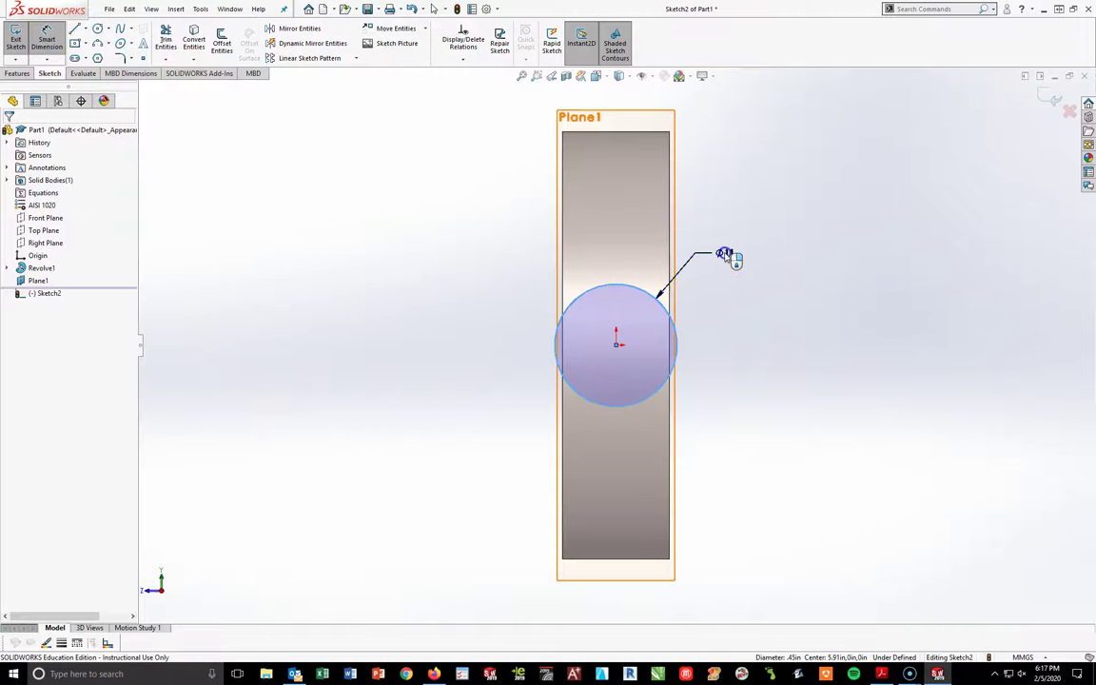
left_click(728, 255)
type("10")
key("Return")
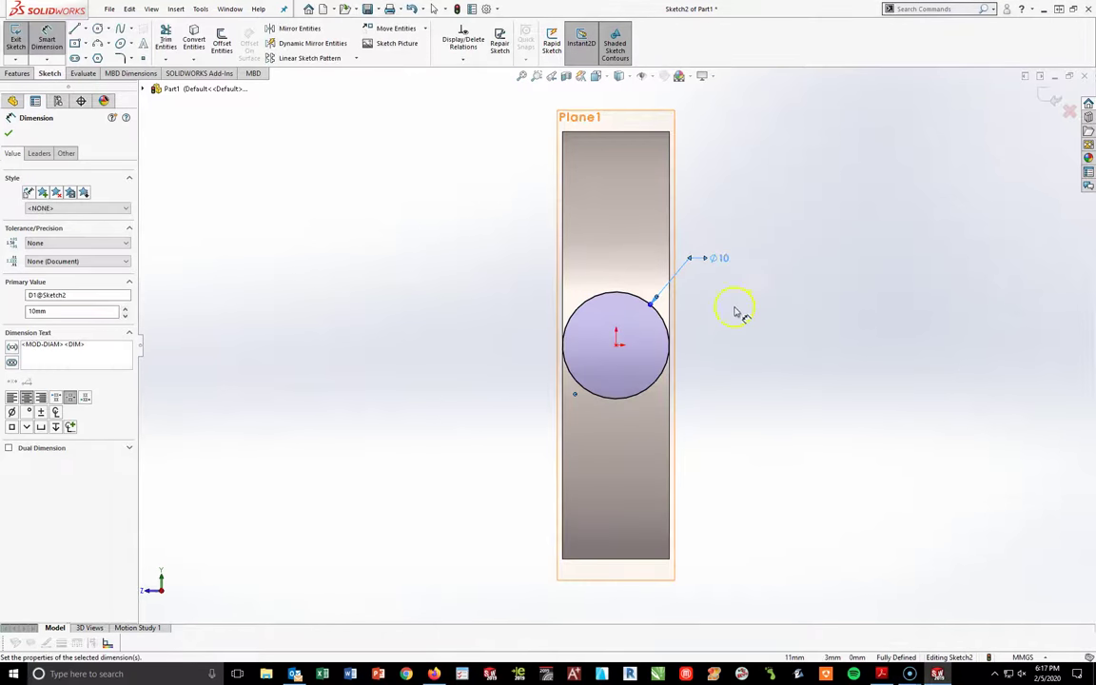
left_click(734, 312)
- Extrude the circle in the reversed direction up to next so it merges with the ring, and hide the offset plane
key("space")
left_click(786, 300)
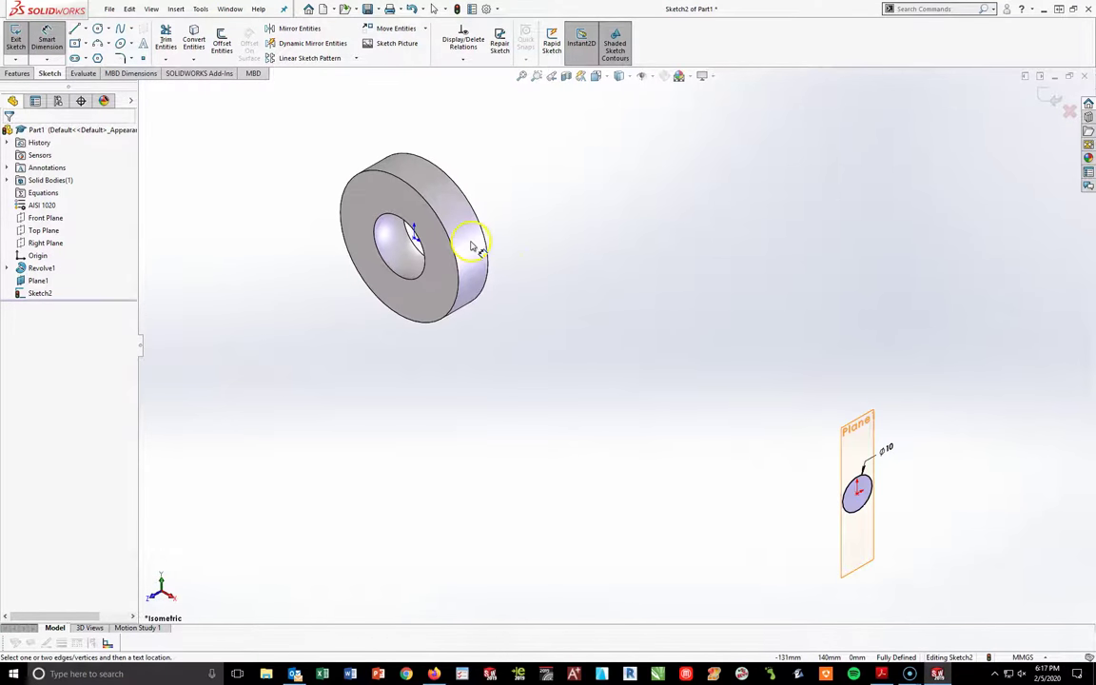
left_click(9, 75)
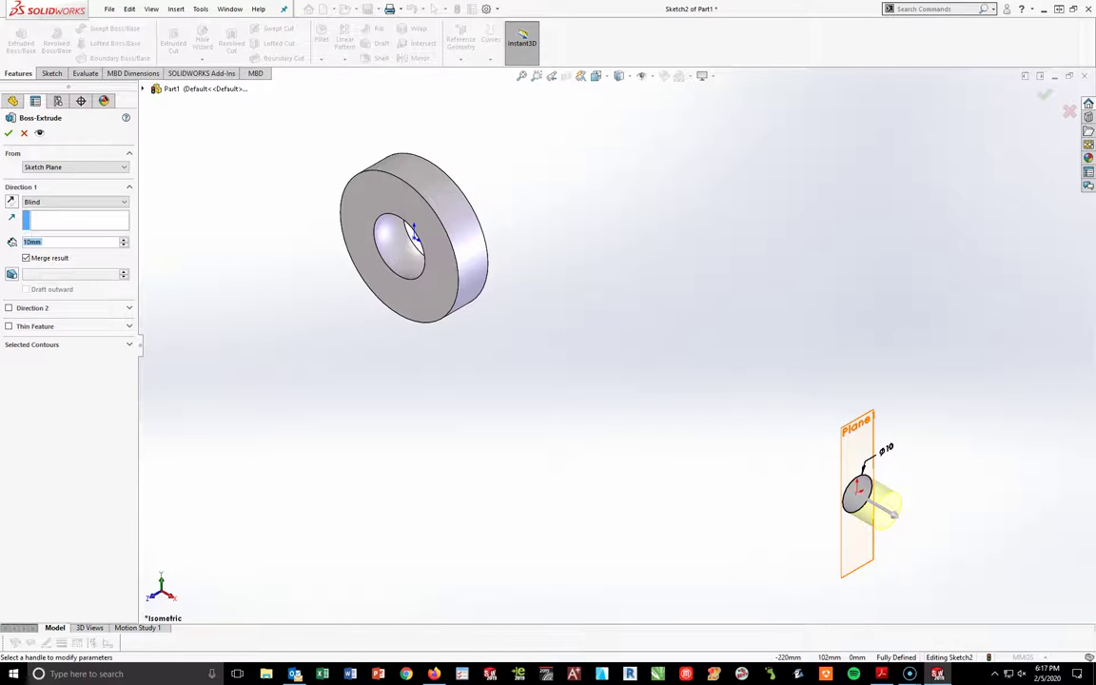
left_click(11, 201)
left_click(124, 202)
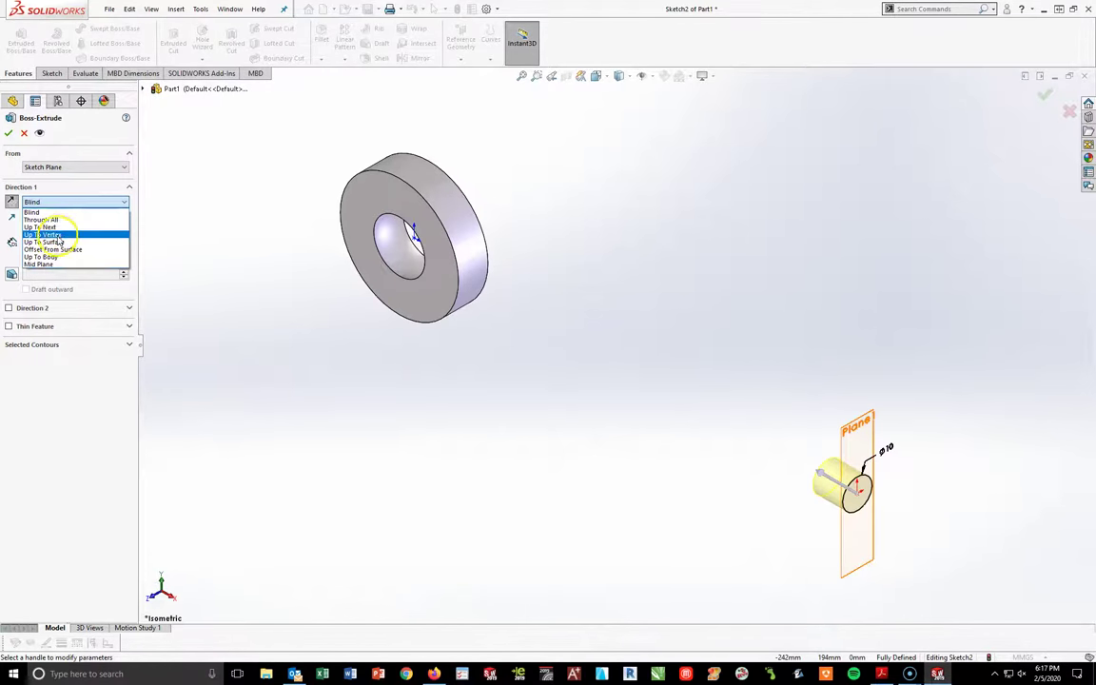
left_click(55, 226)
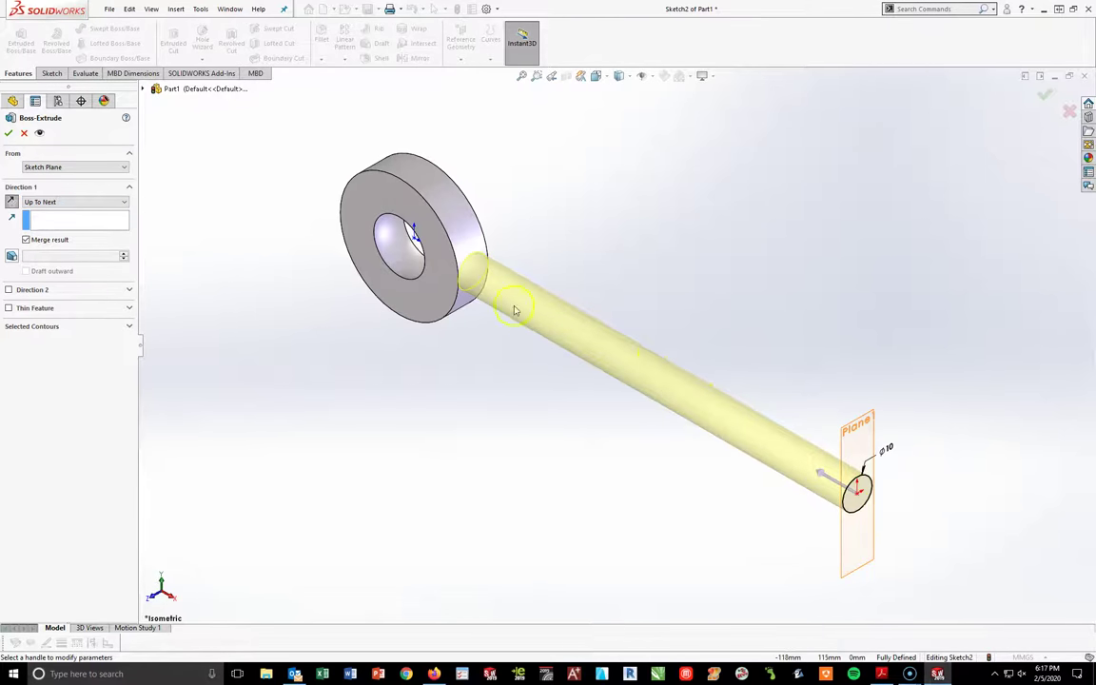
scroll(473, 269, "down", 5)
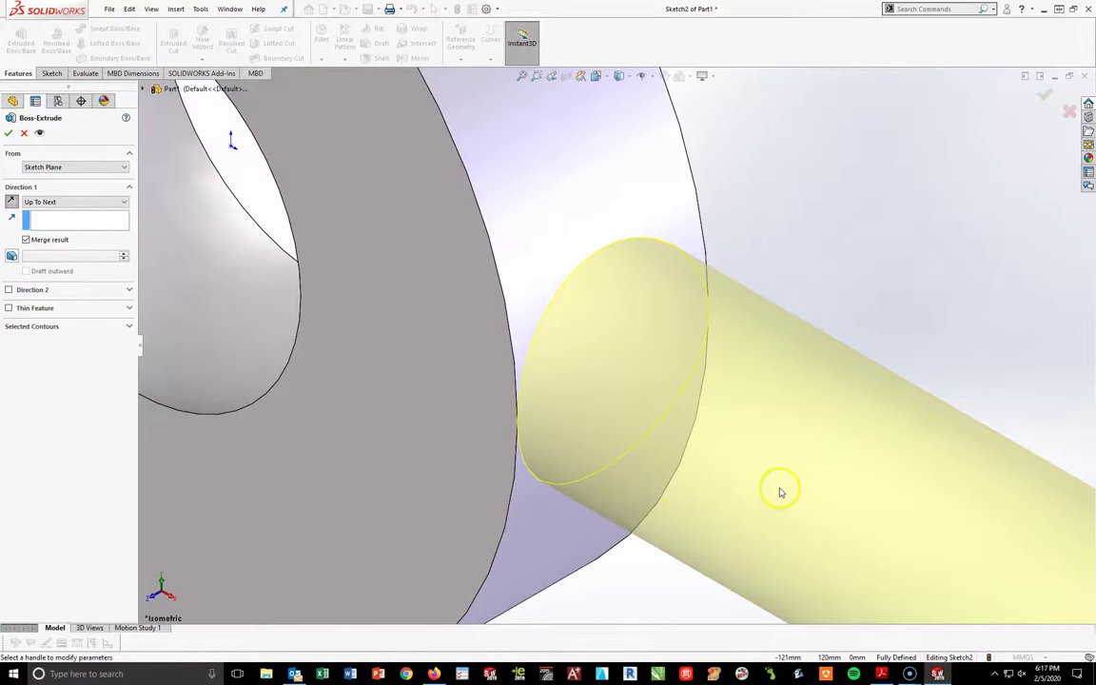
scroll(781, 490, "up", 6)
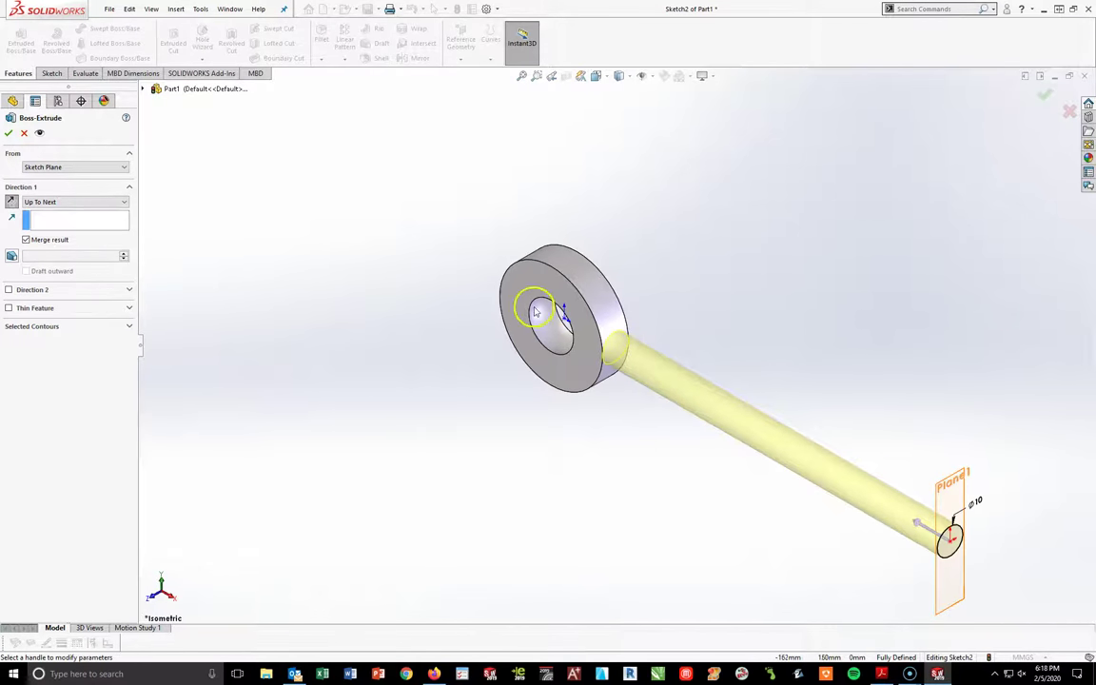
left_click(8, 135)
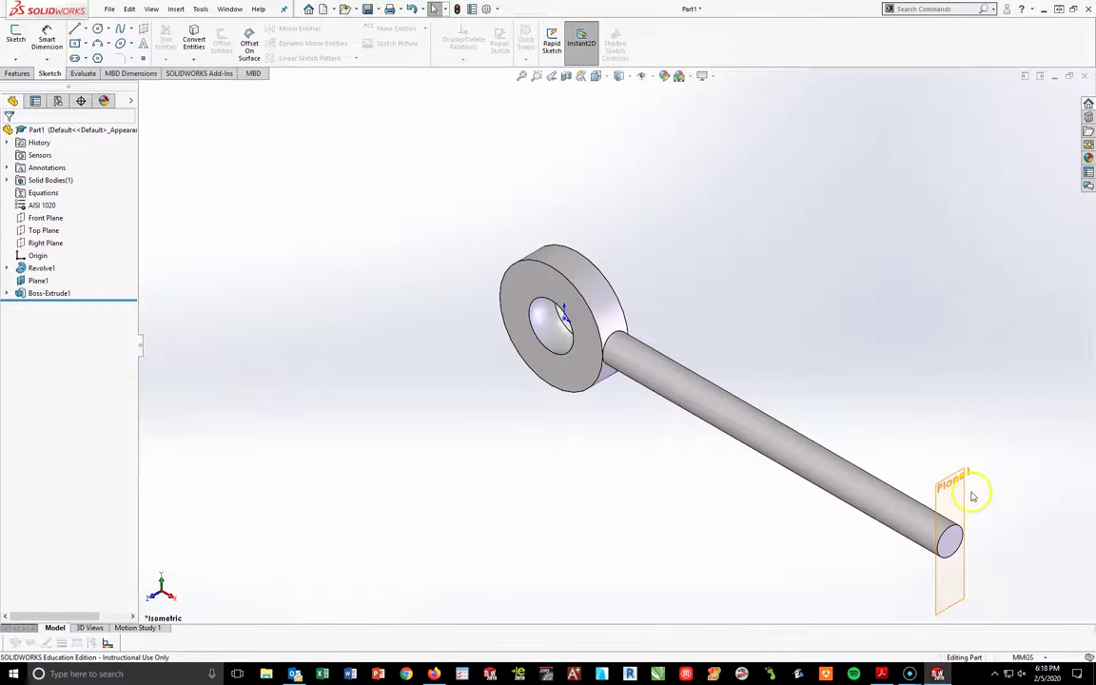
left_click(39, 280)
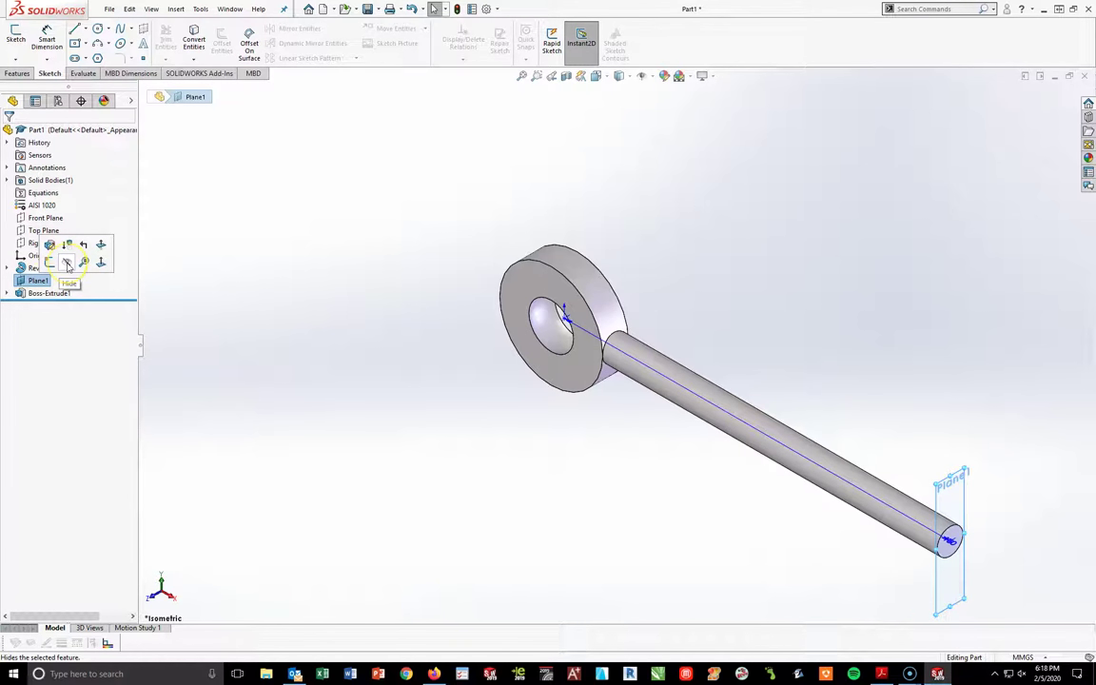
left_click(67, 265)
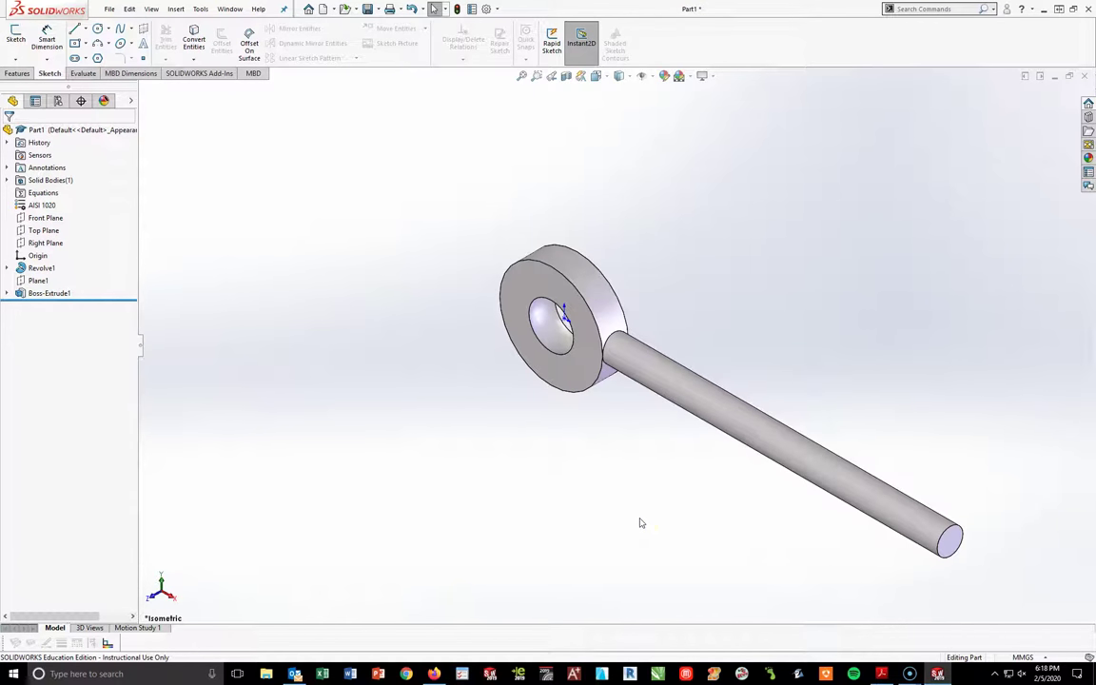
- Check the rod's colour in the Acrobat Reader drawing, return to SOLIDWORKS and colour the whole part light green, RGB 128, 255, 128
left_click(881, 672)
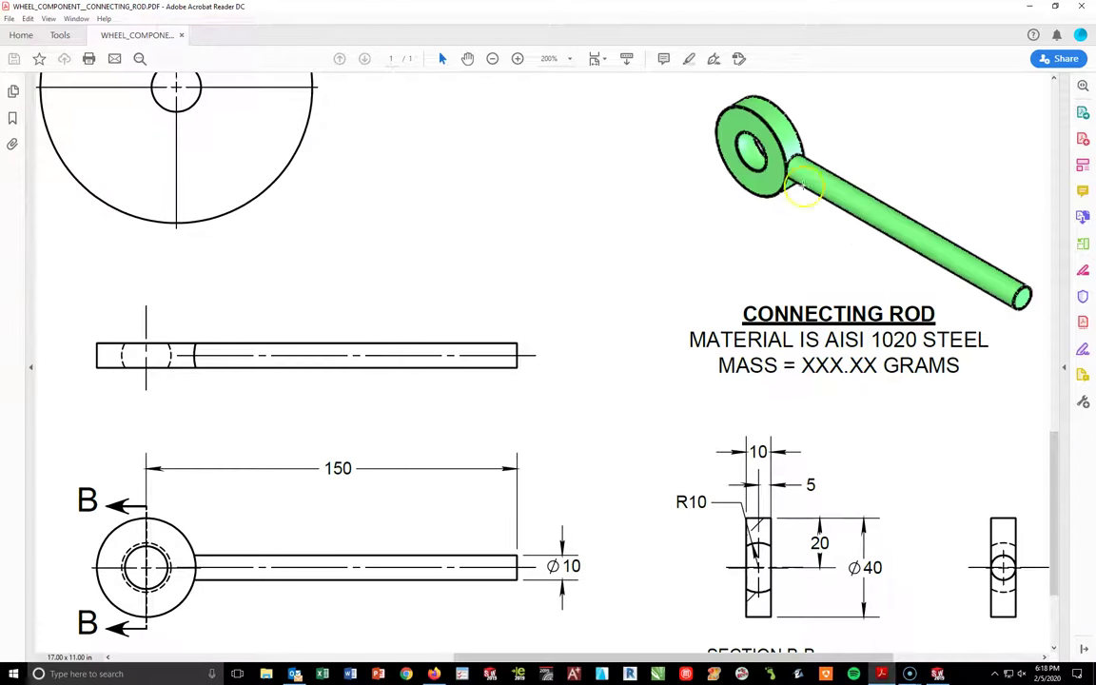
left_click(881, 674)
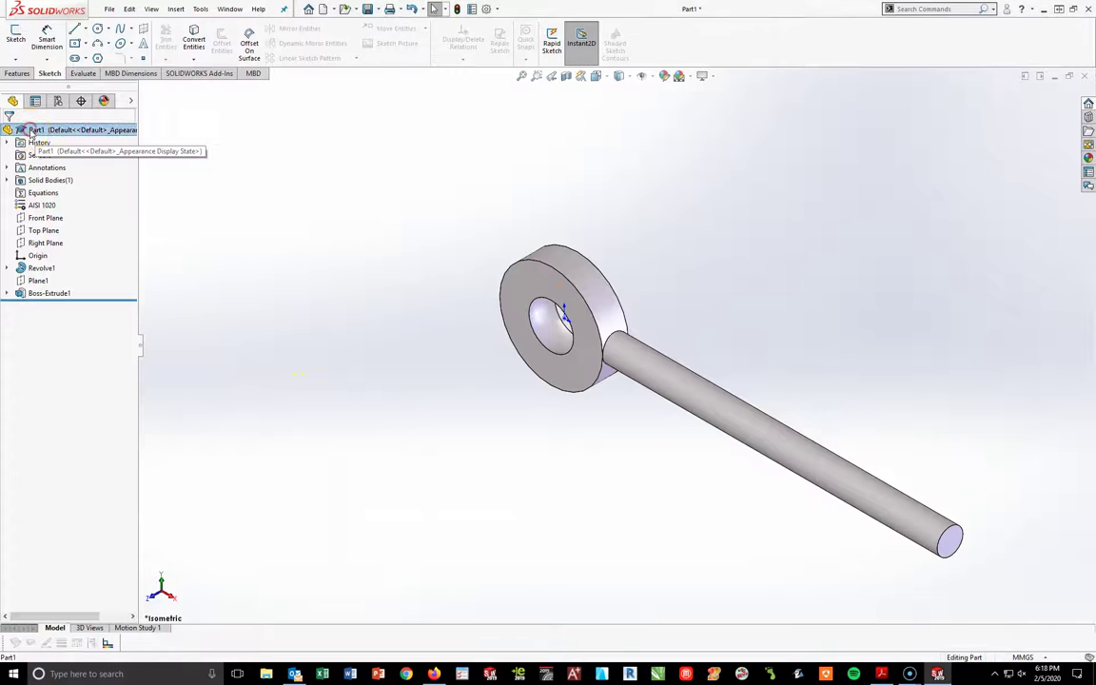
right_click(32, 132)
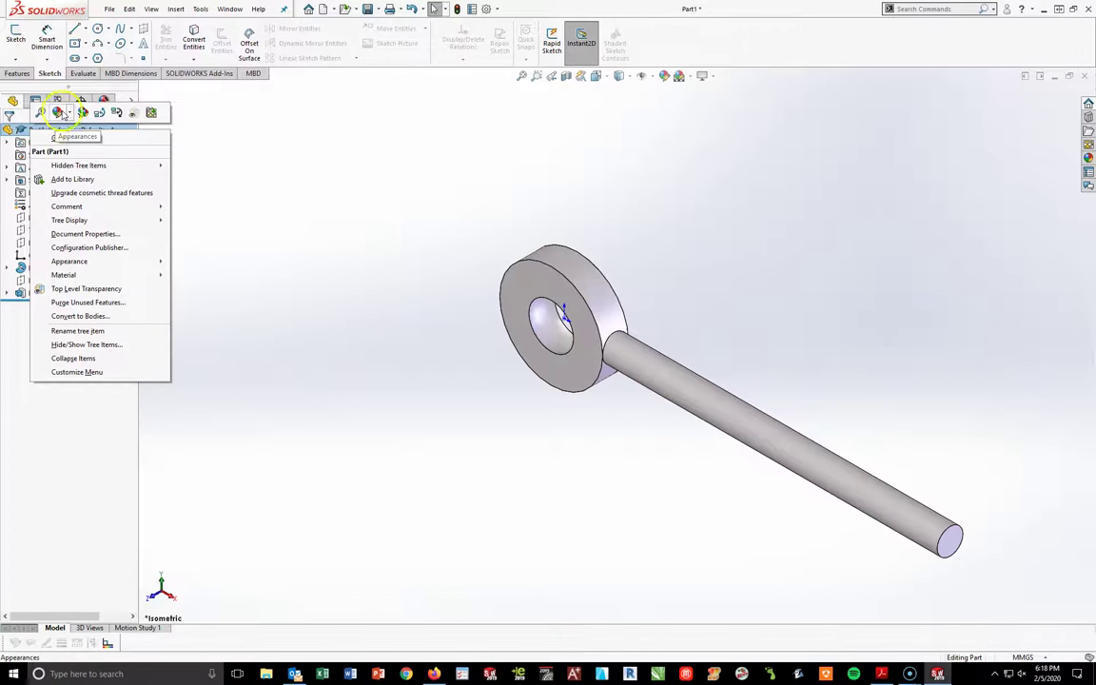
left_click(61, 112)
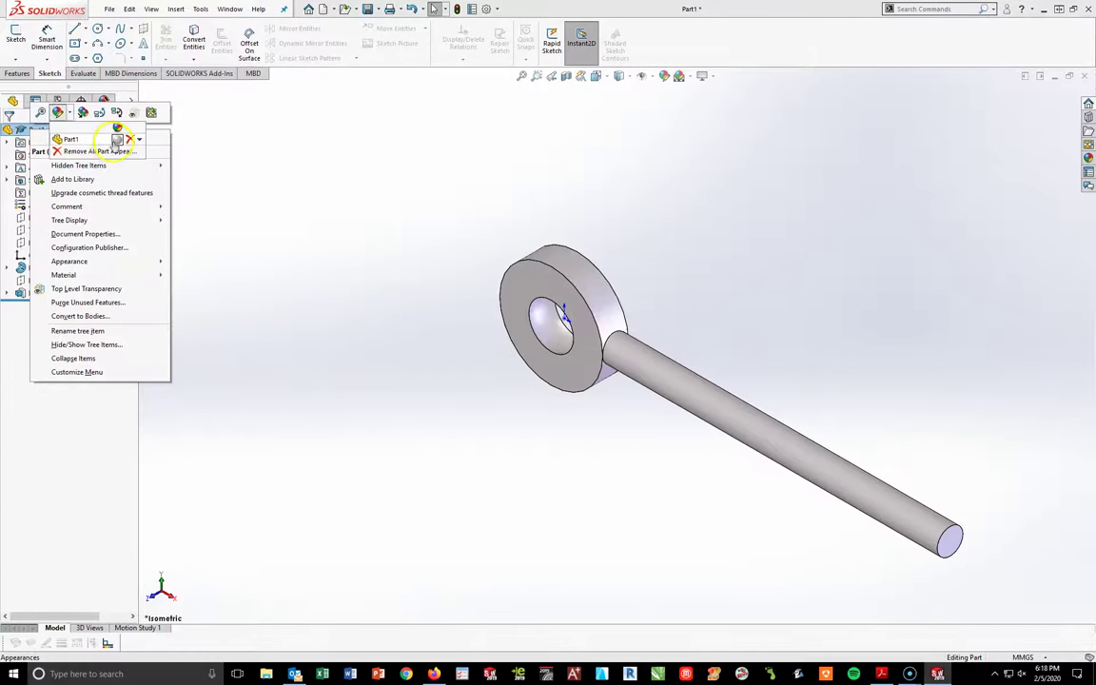
left_click(117, 141)
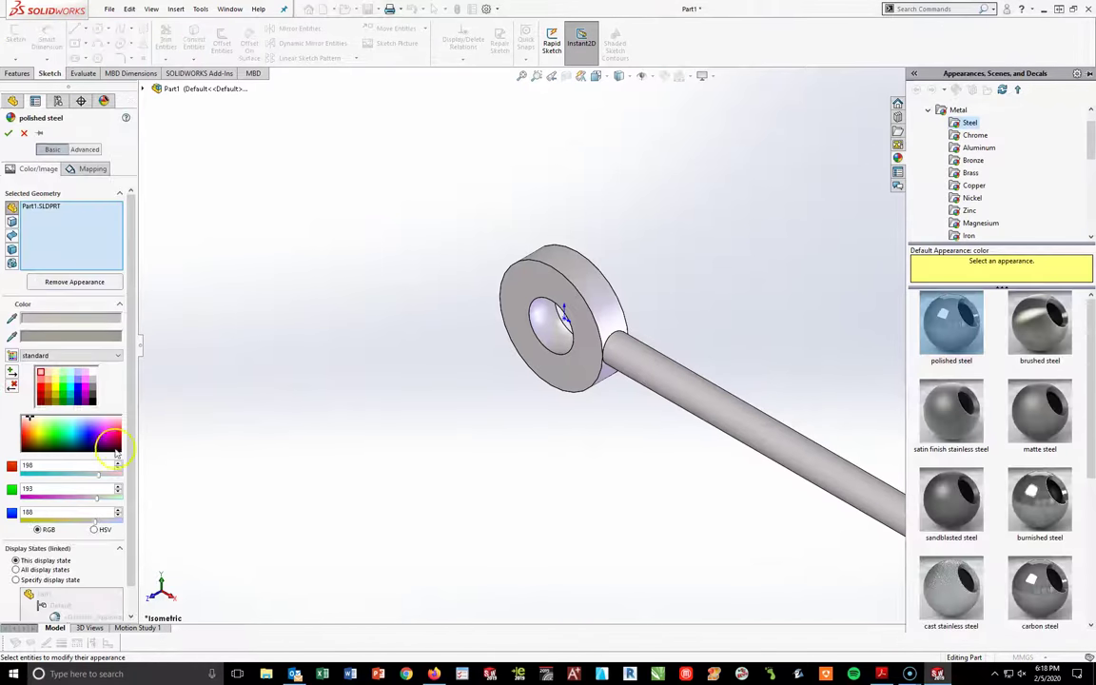
left_click(63, 381)
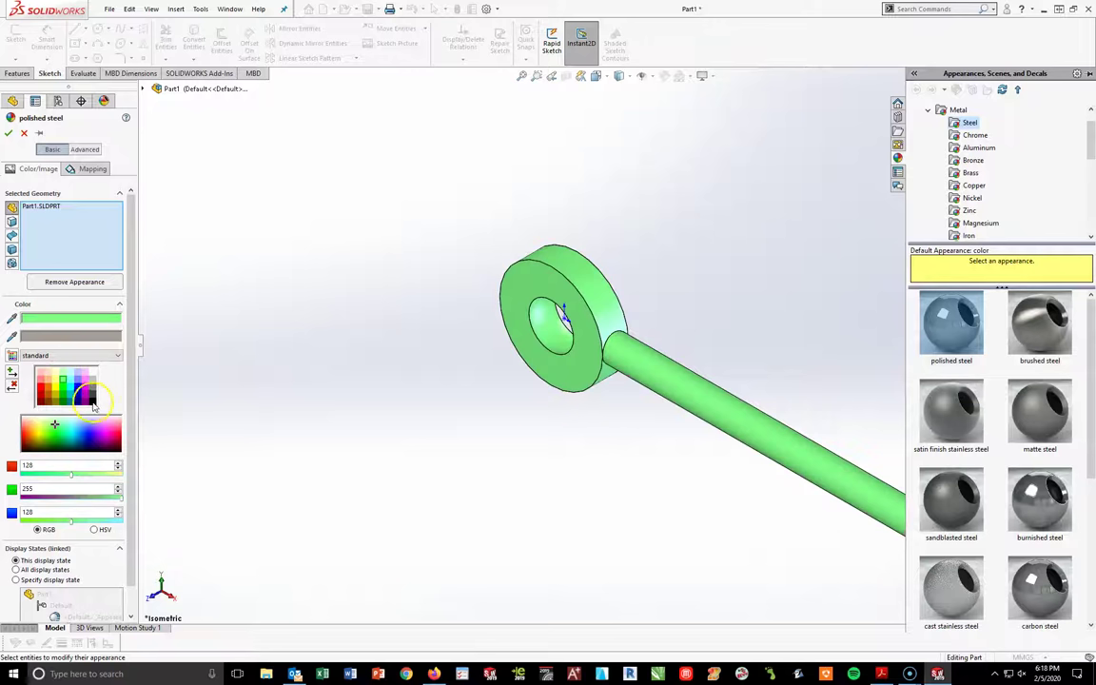
left_click(64, 376)
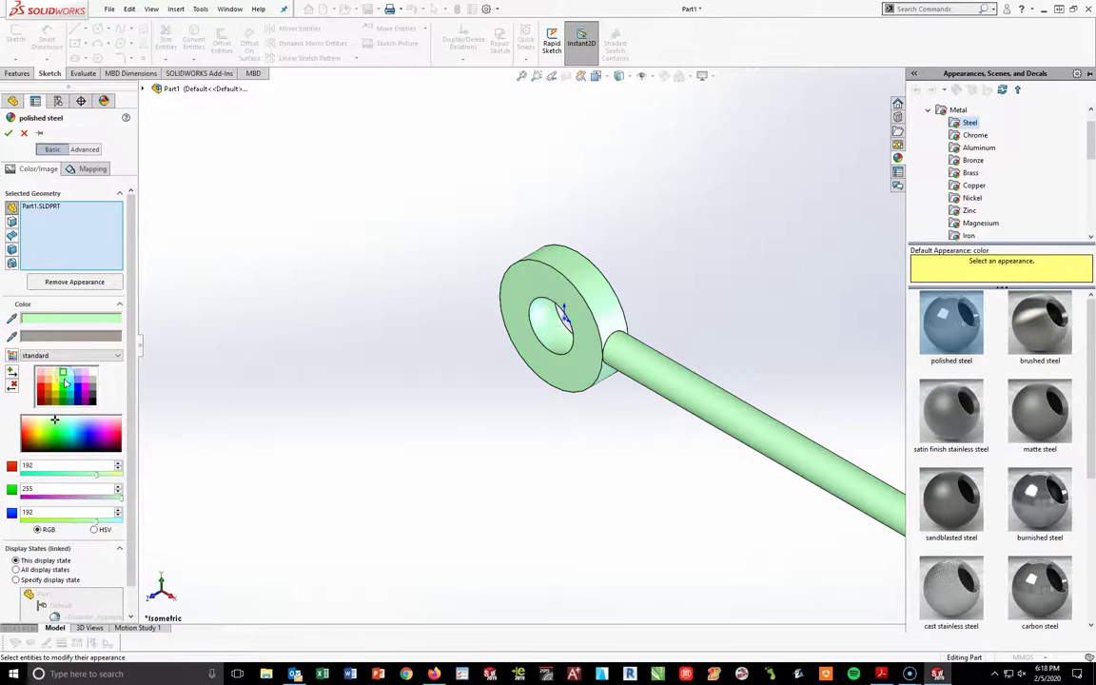
left_click(63, 380)
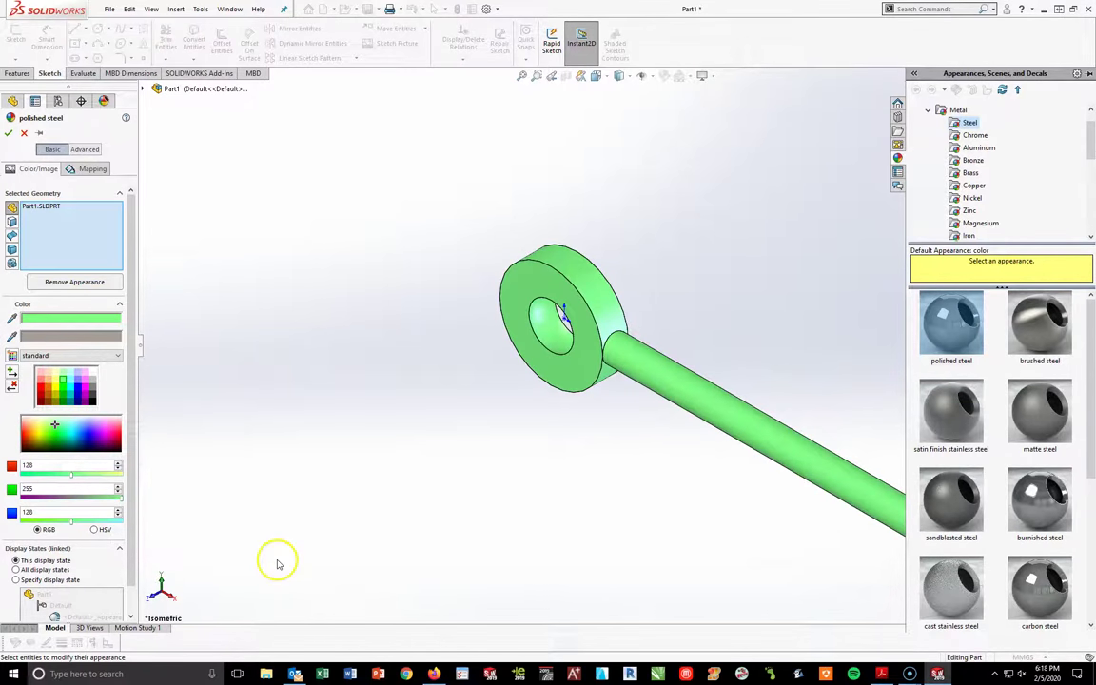
left_click(9, 133)
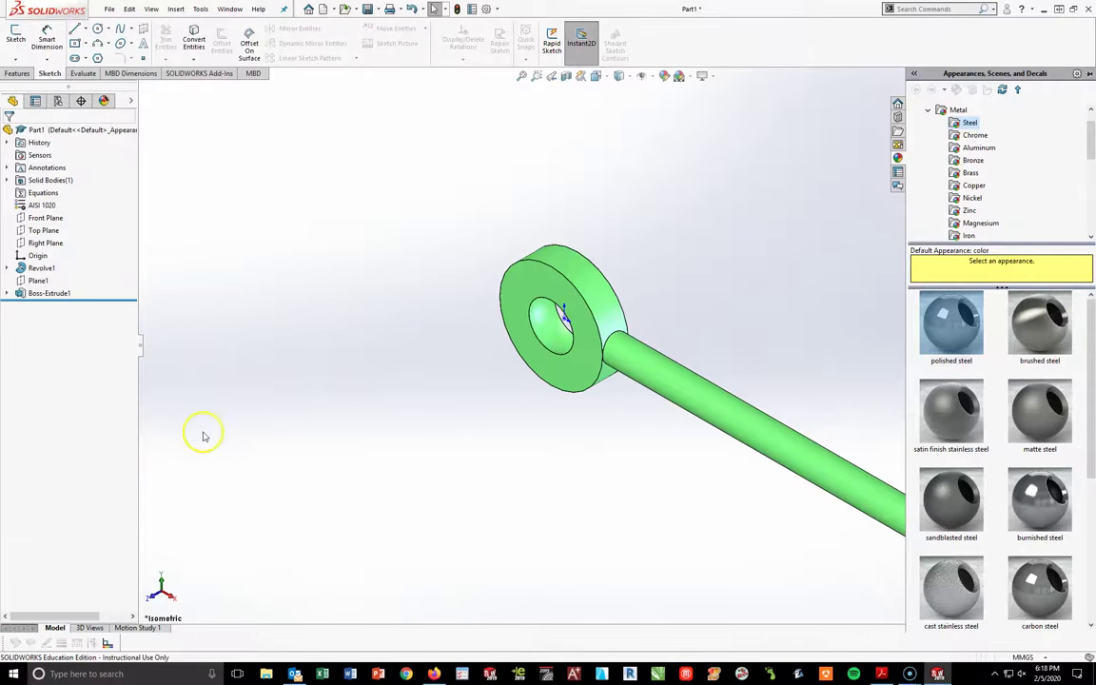
- Save the part to the Desktop as CONNECTING ROD, followed by an underscore and the author's surname
left_click(381, 14)
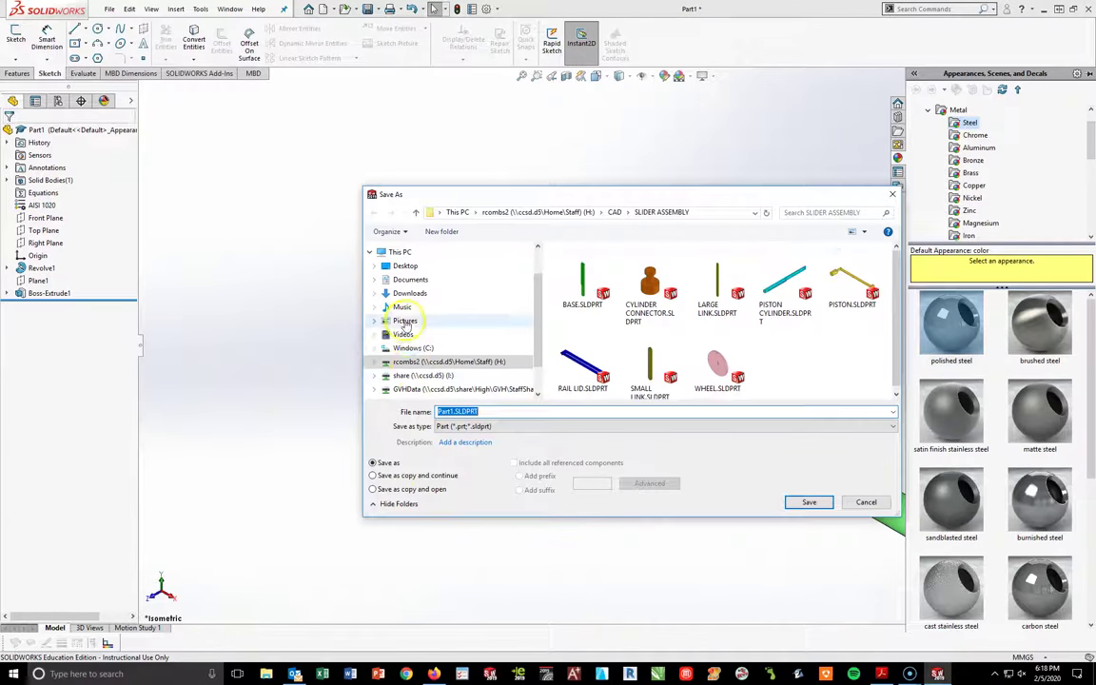
left_click(406, 267)
left_click(487, 411)
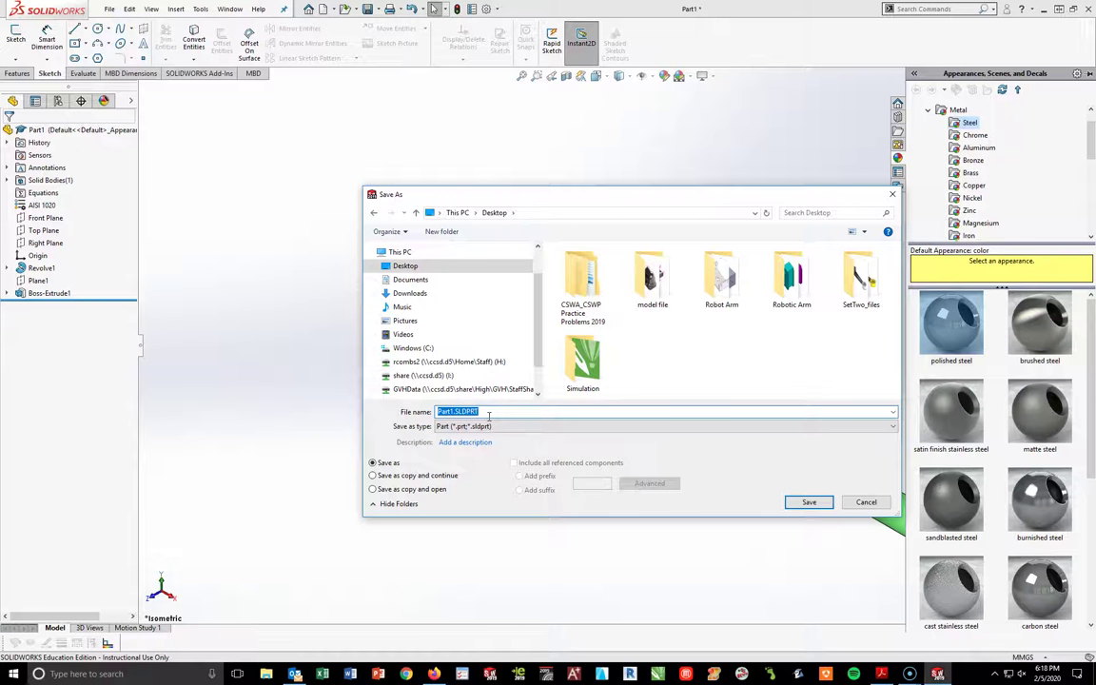
type("CONNECTING ROD_COMBS")
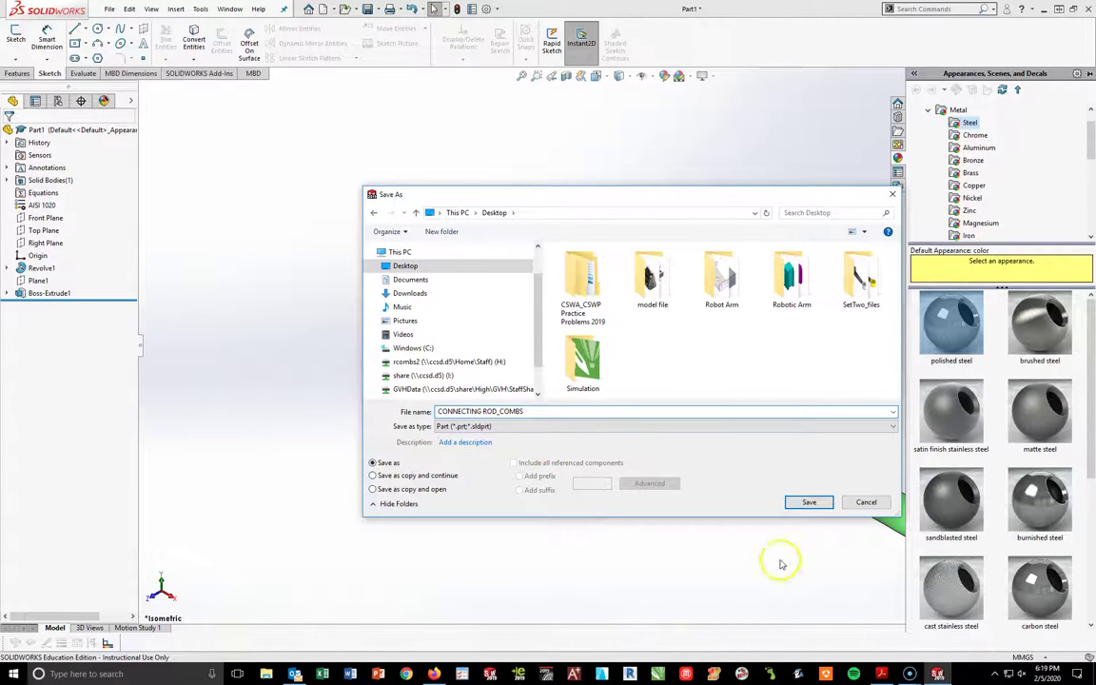
left_click(809, 501)
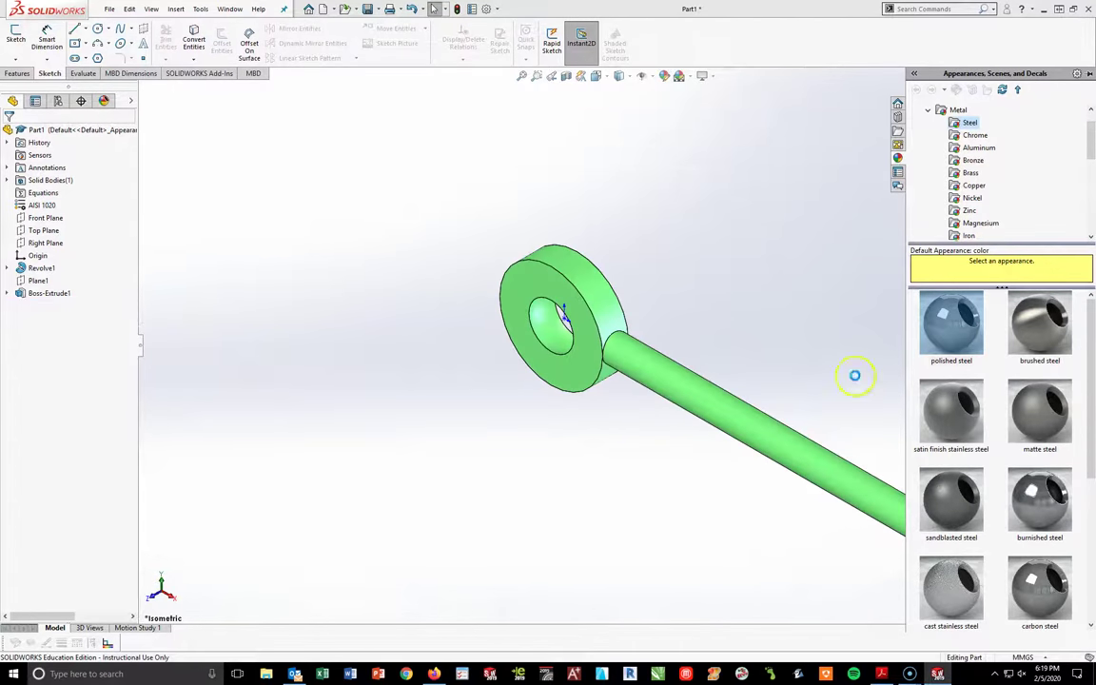
- Evaluate the mass properties of the finished connecting rod to read its mass in grams
key("f")
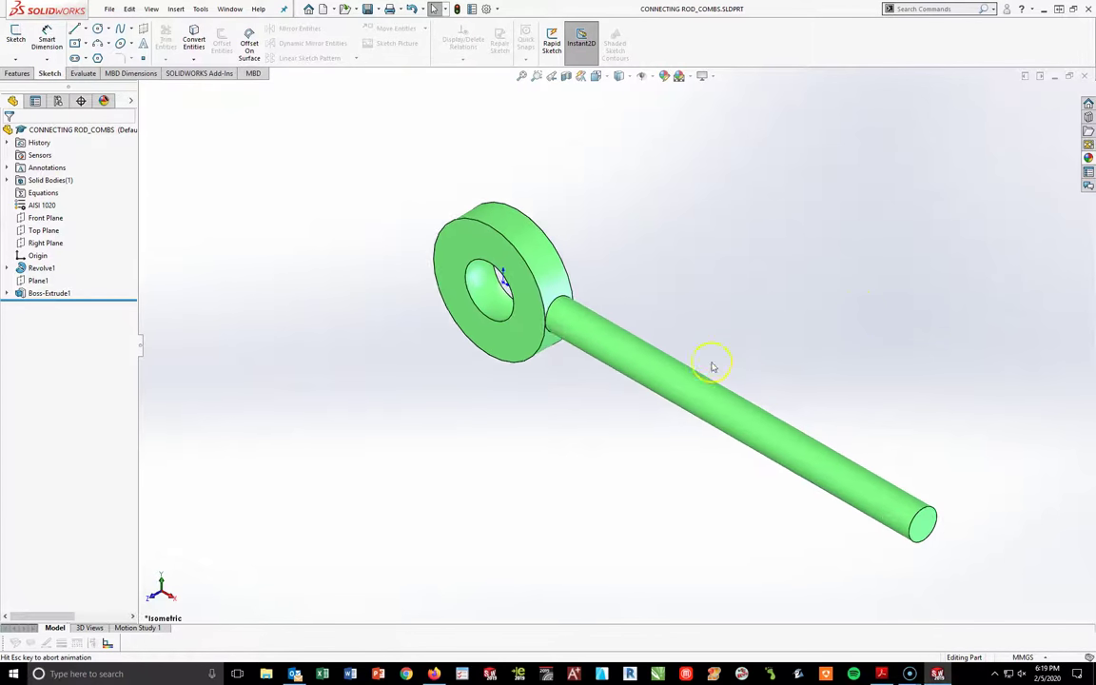
left_click(72, 74)
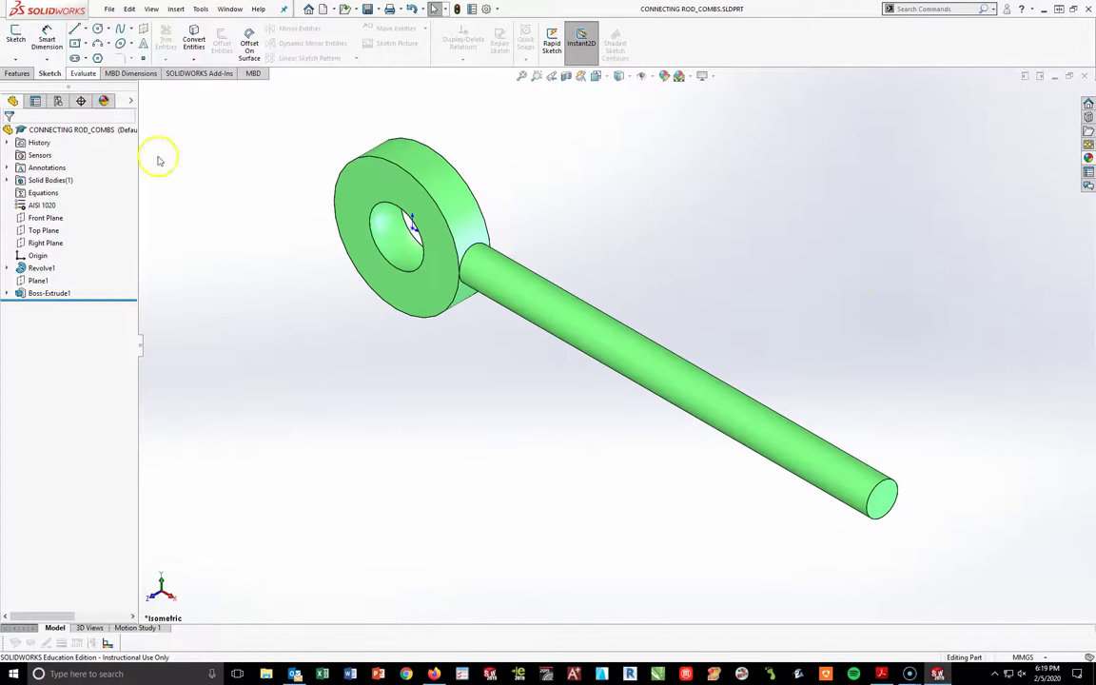
left_click(148, 46)
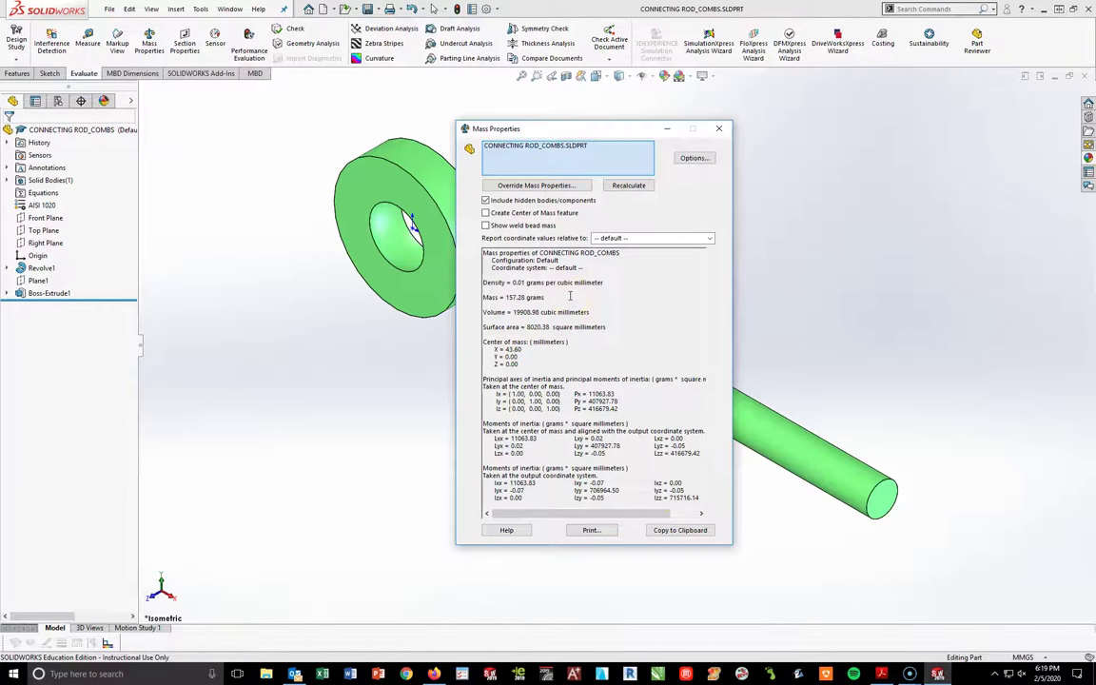
left_click(720, 130)
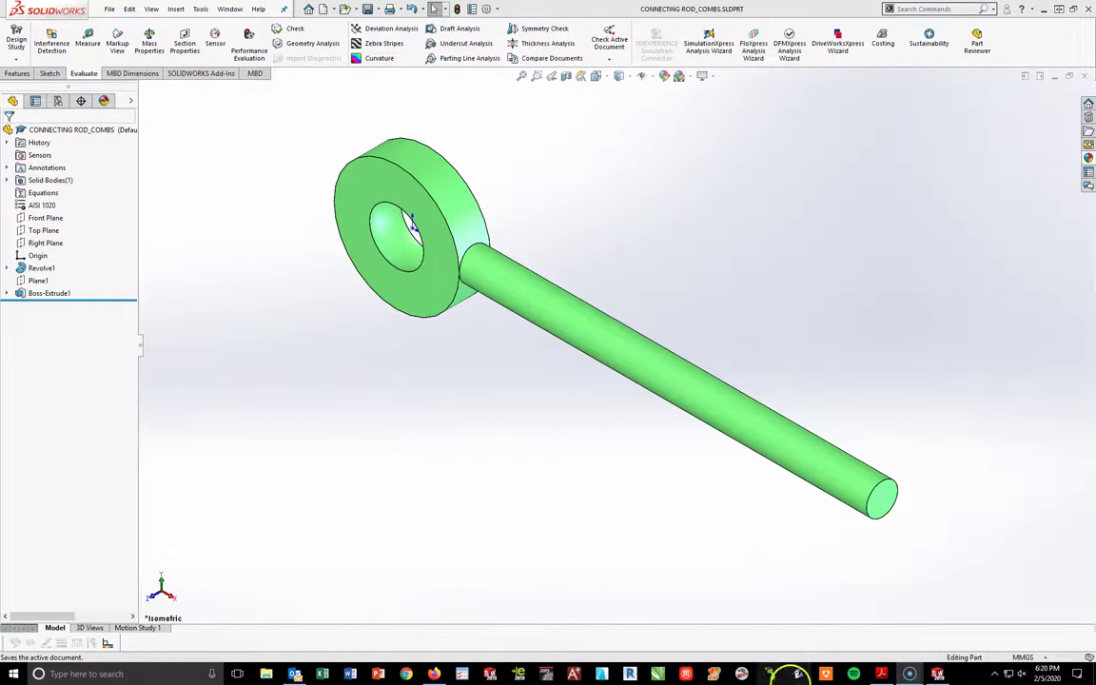
- Switch to the PDF drawing in Acrobat Reader, examine the wheel component's views, dimensions and material at 125% zoom, and return to SOLIDWORKS
left_click(824, 628)
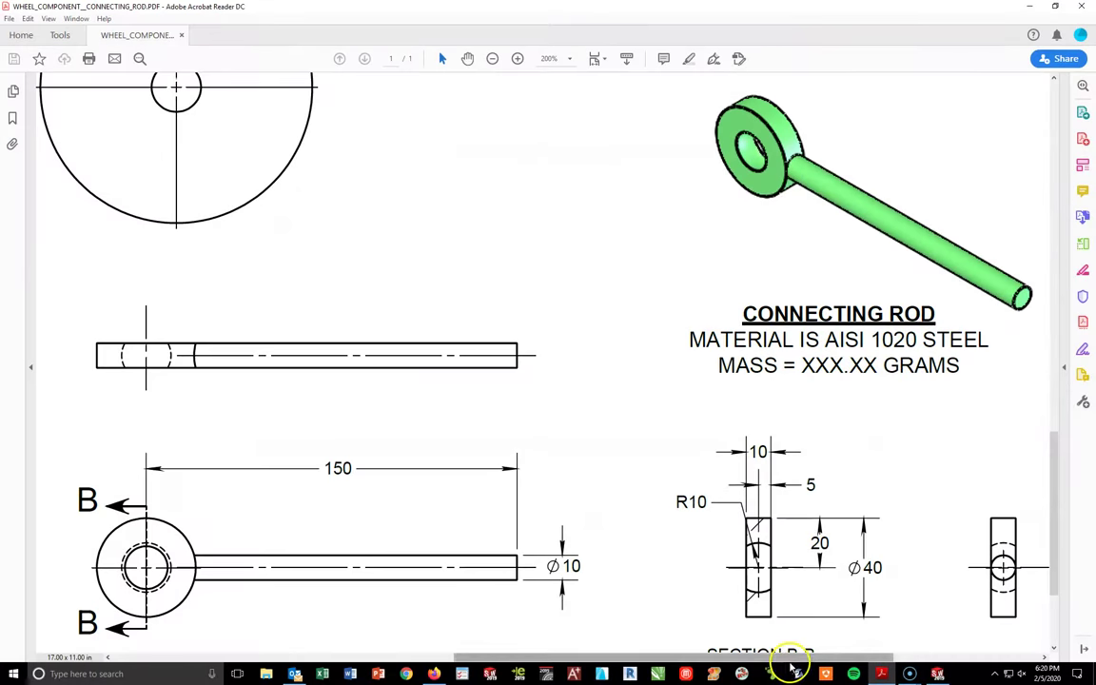
left_click_drag(783, 656, 595, 601)
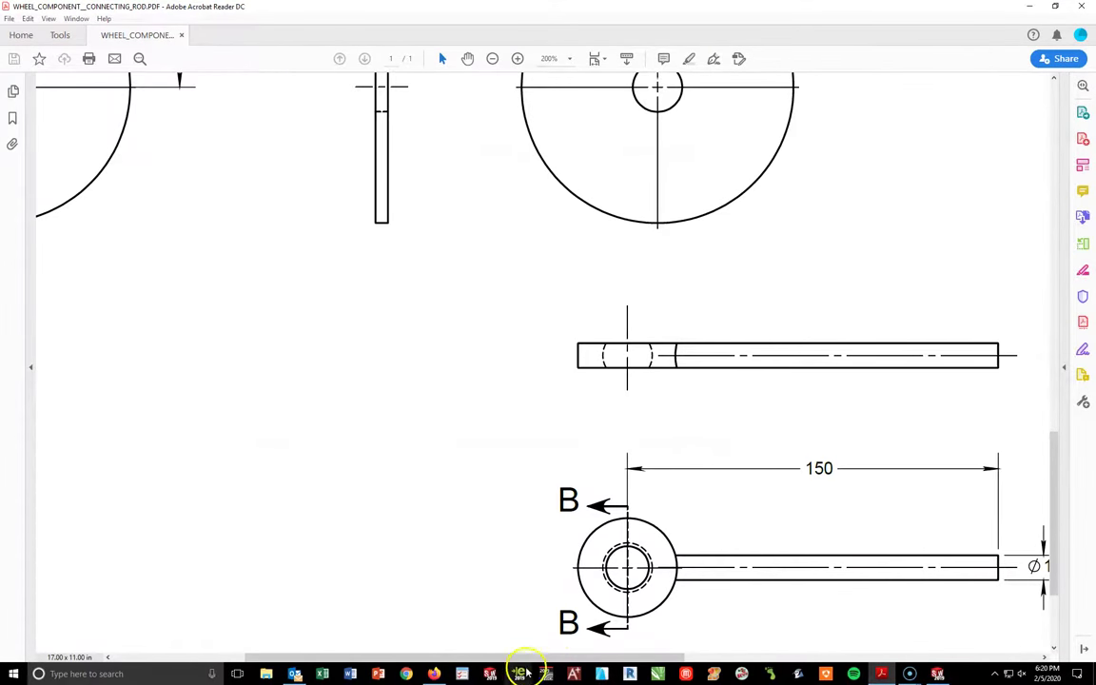
left_click_drag(511, 653, 442, 654)
mouse_move(1056, 493)
left_mouse_down()
mouse_move(1057, 425)
mouse_move(558, 311)
left_mouse_up()
left_click(493, 59)
left_click(492, 59)
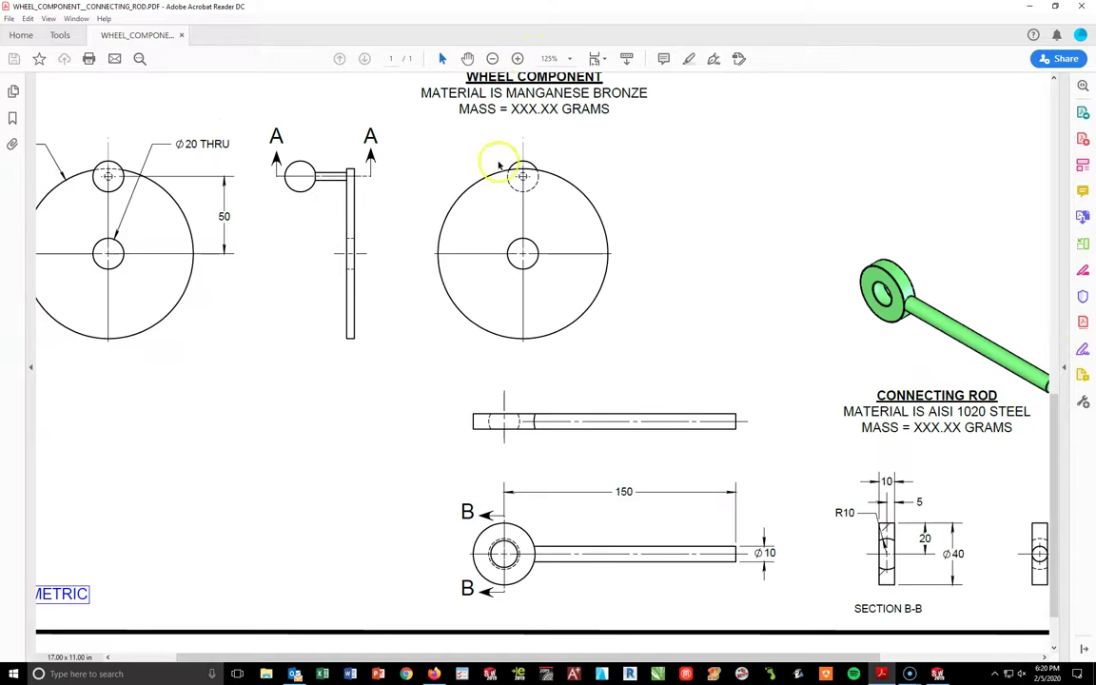
left_click_drag(1057, 447, 1046, 181)
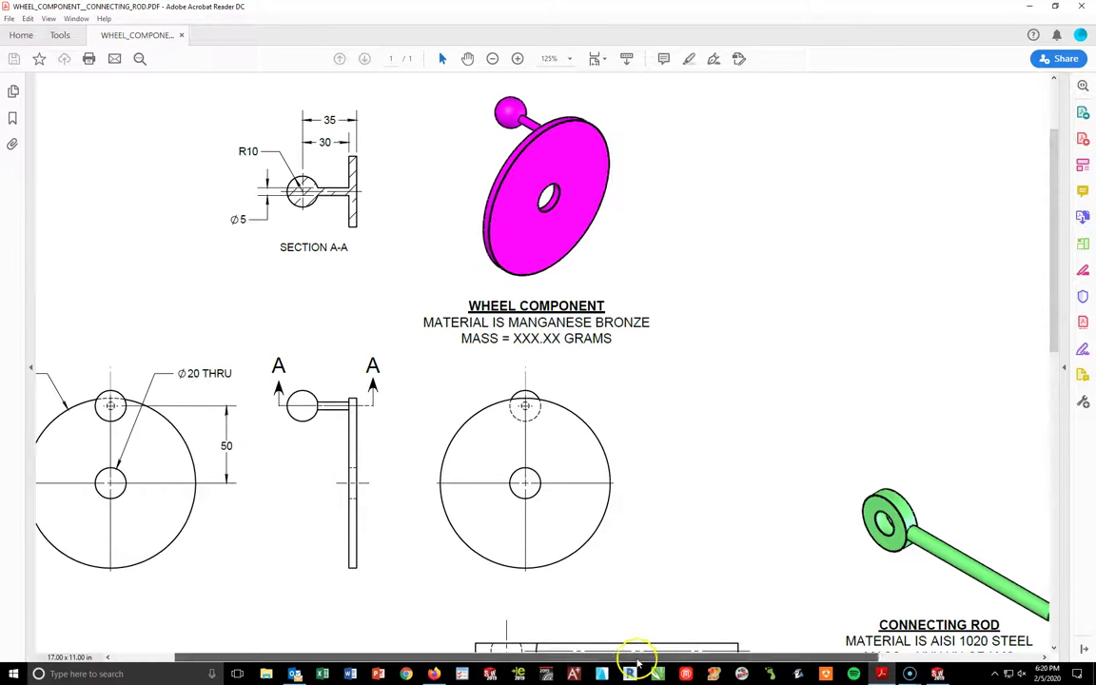
left_click_drag(630, 656, 580, 656)
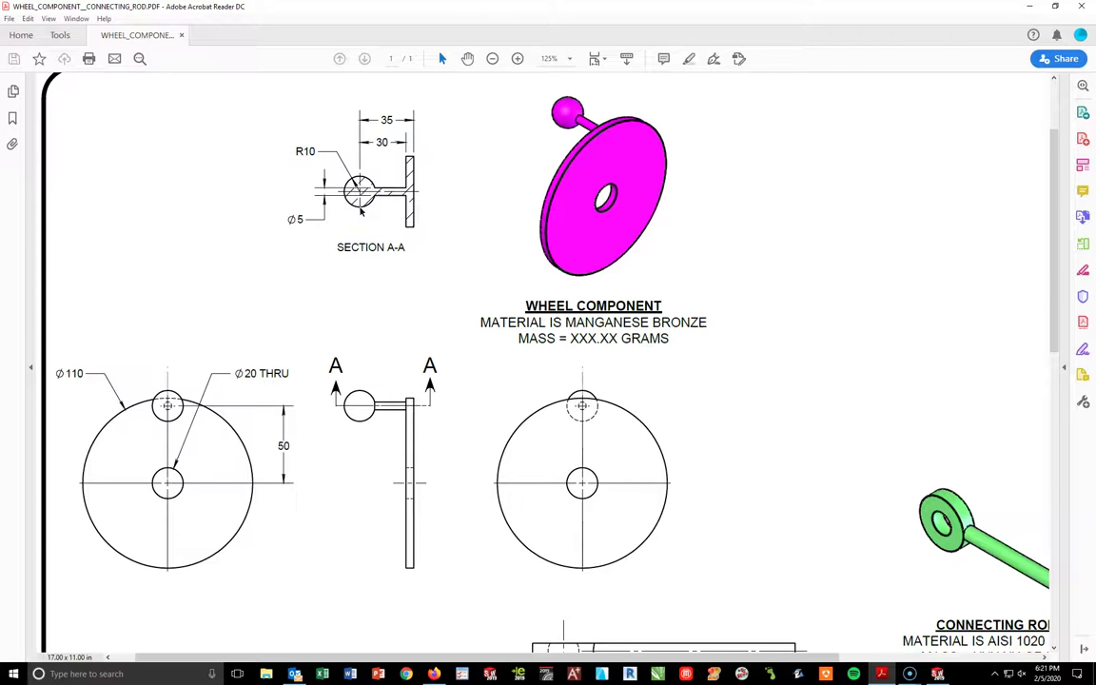
left_click(881, 673)
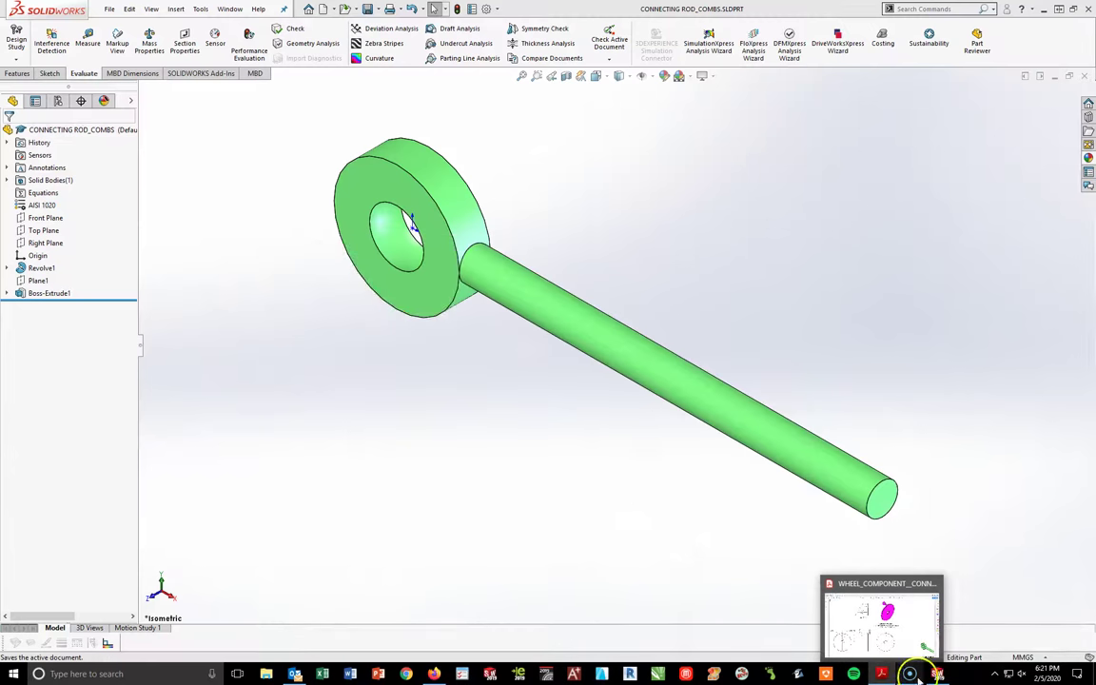
- Create a new metric part document and start a sketch on the Right Plane
left_click(323, 9)
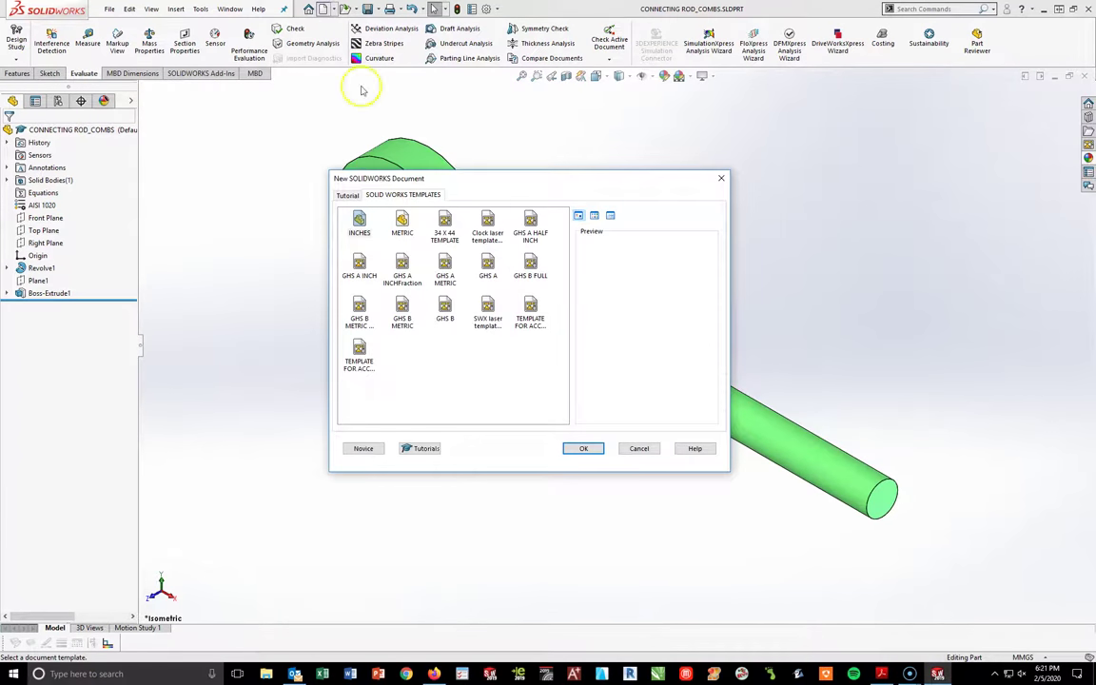
left_click(585, 447)
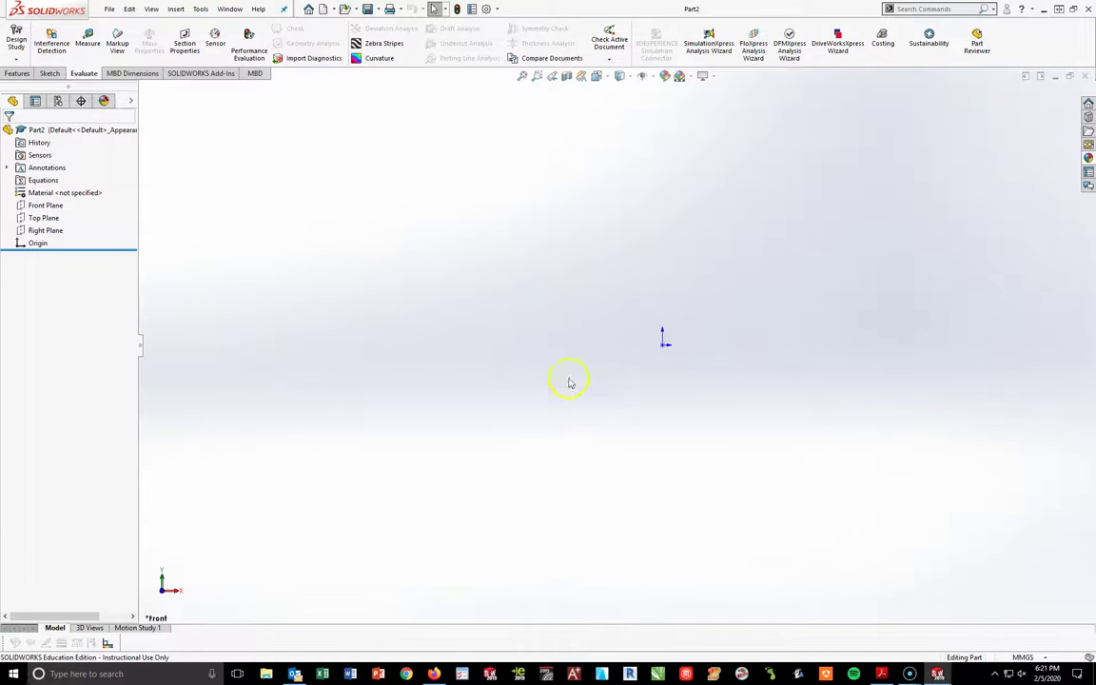
left_click(55, 230)
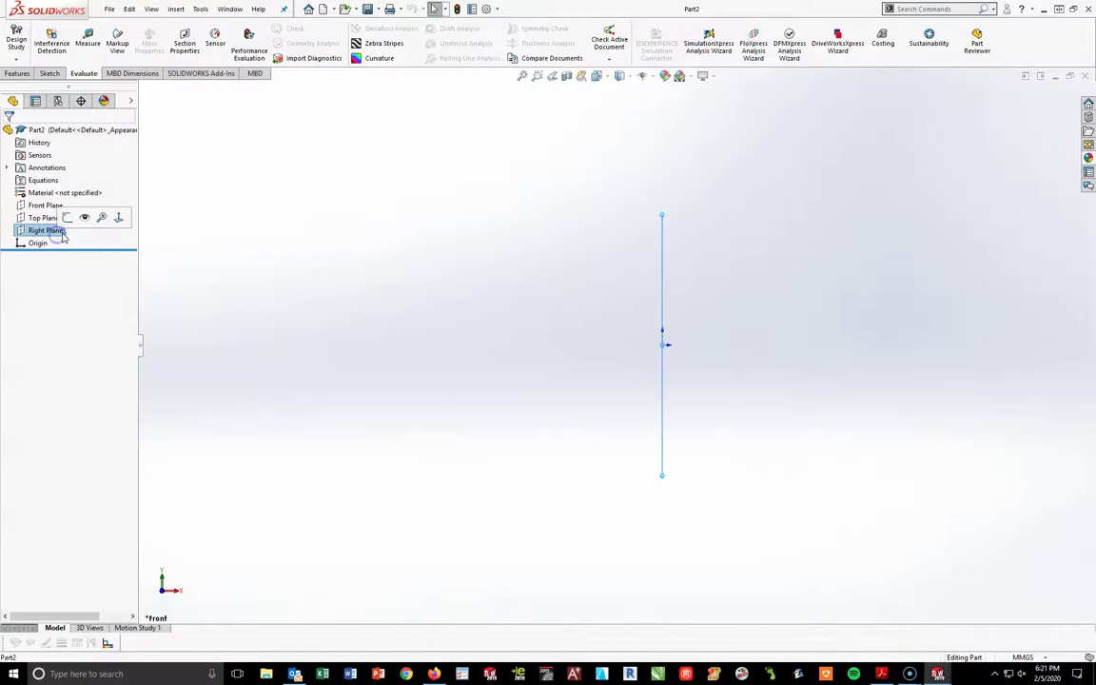
left_click(33, 229)
left_click(34, 214)
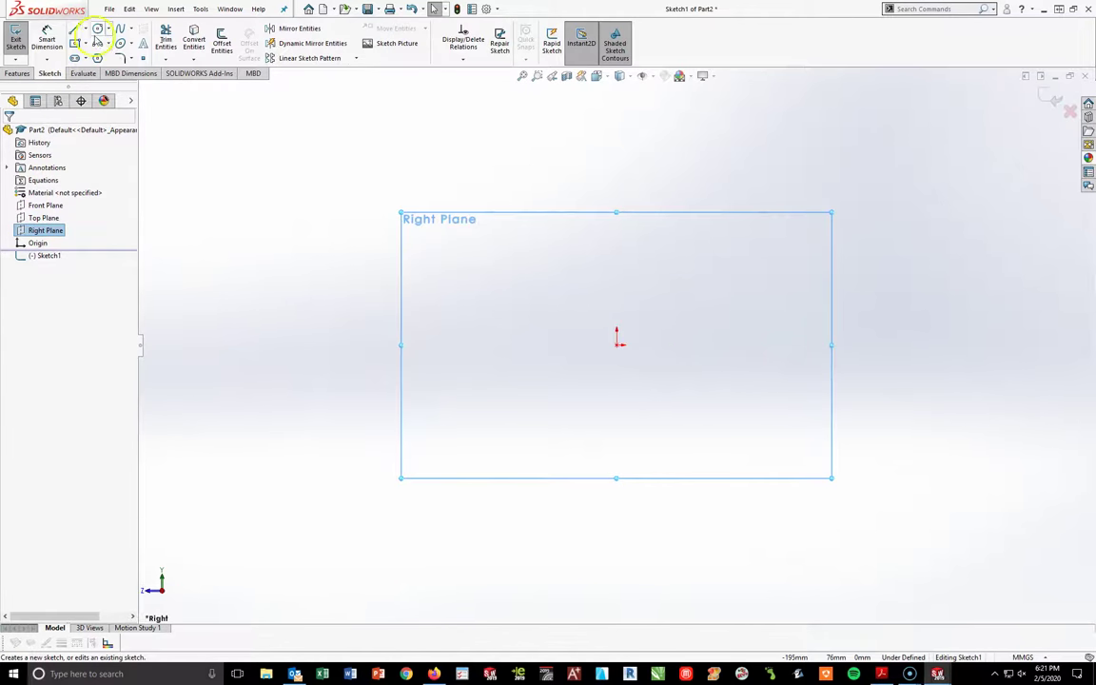
- Sketch two concentric circles centred on the origin, about 127 mm and 33 mm in diameter
left_click(100, 30)
left_click_drag(619, 347, 691, 478)
left_click_drag(618, 346, 641, 379)
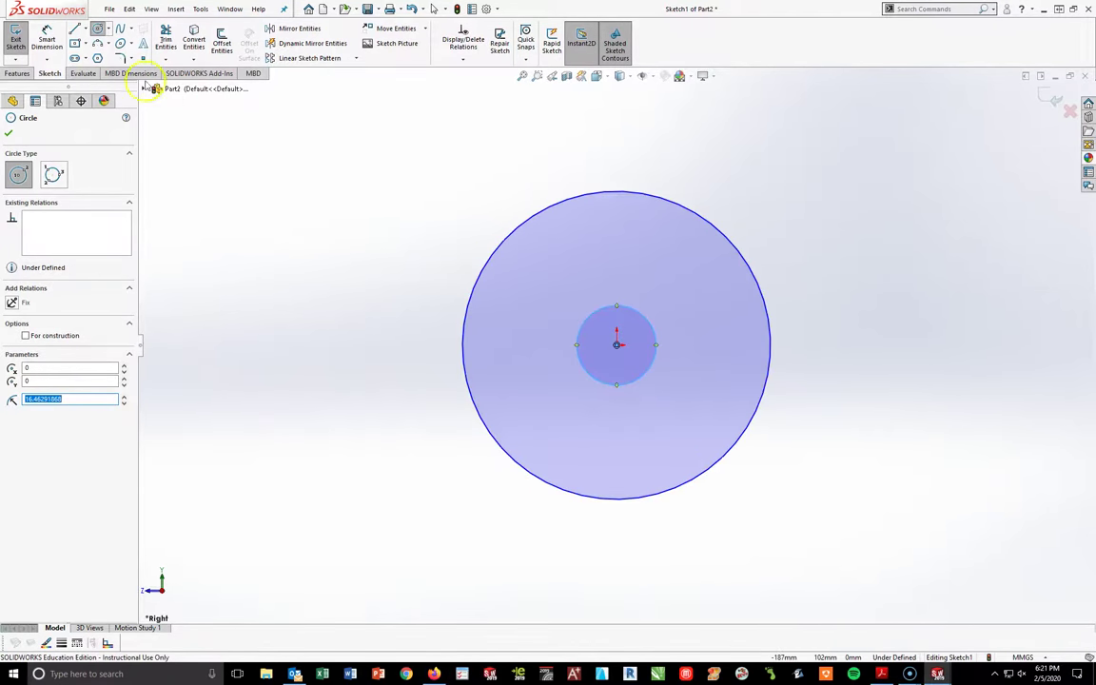
- Dimension the outer circle's diameter as 110 mm and the inner circle's diameter as 20 mm
left_click(48, 38)
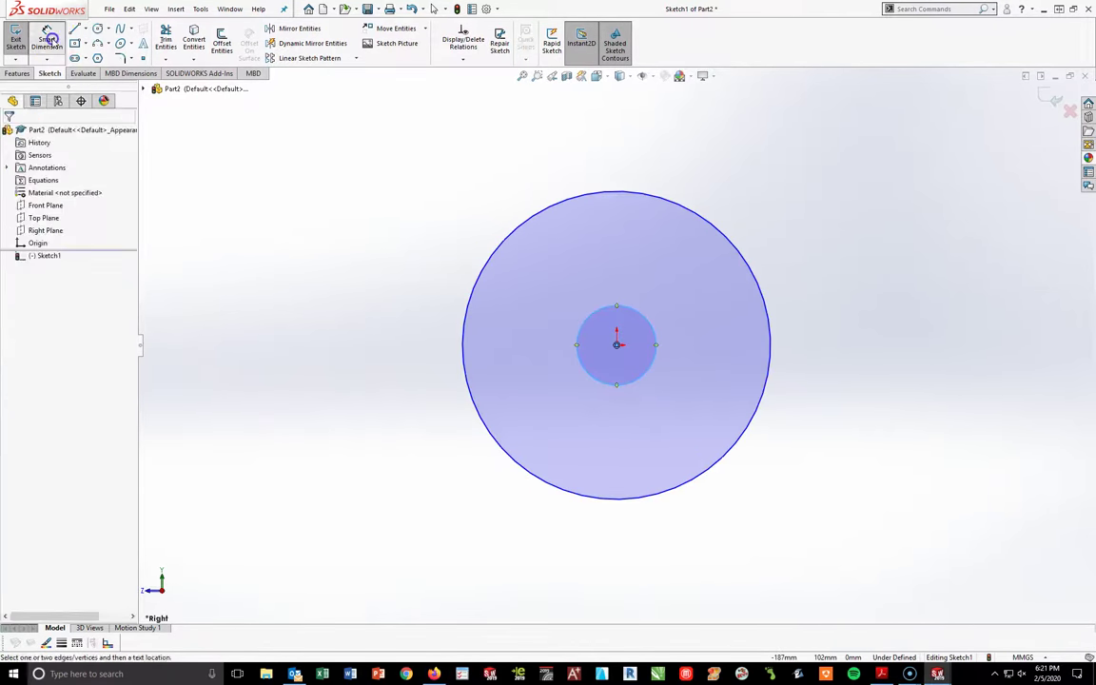
left_click(496, 252)
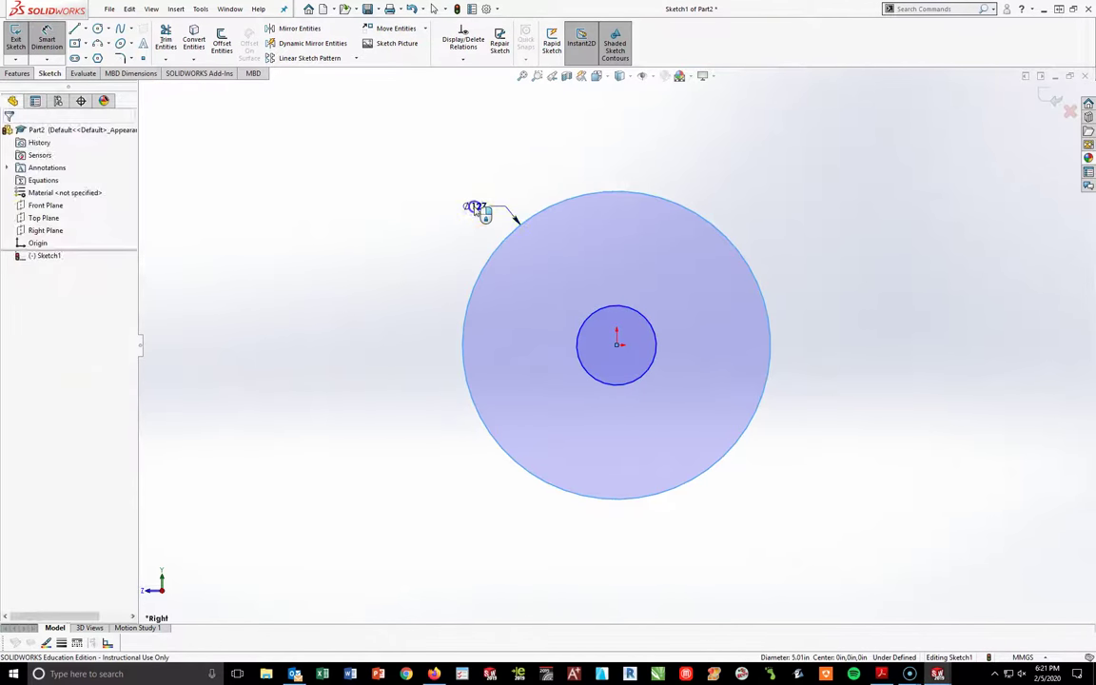
left_click(475, 208)
type("110")
key("Return")
left_click(649, 317)
left_click(753, 209)
type("20")
key("Return")
left_click(822, 288)
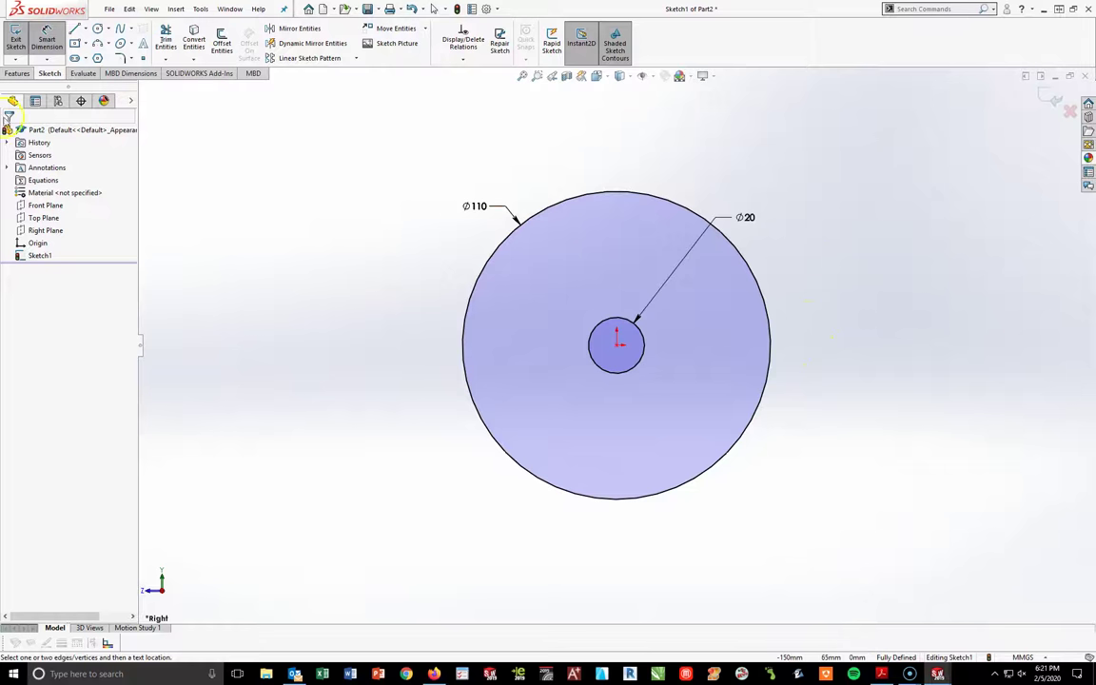
- Extrude the ring profile as a boss with a blind depth of 5 mm
left_click(17, 74)
left_click(21, 47)
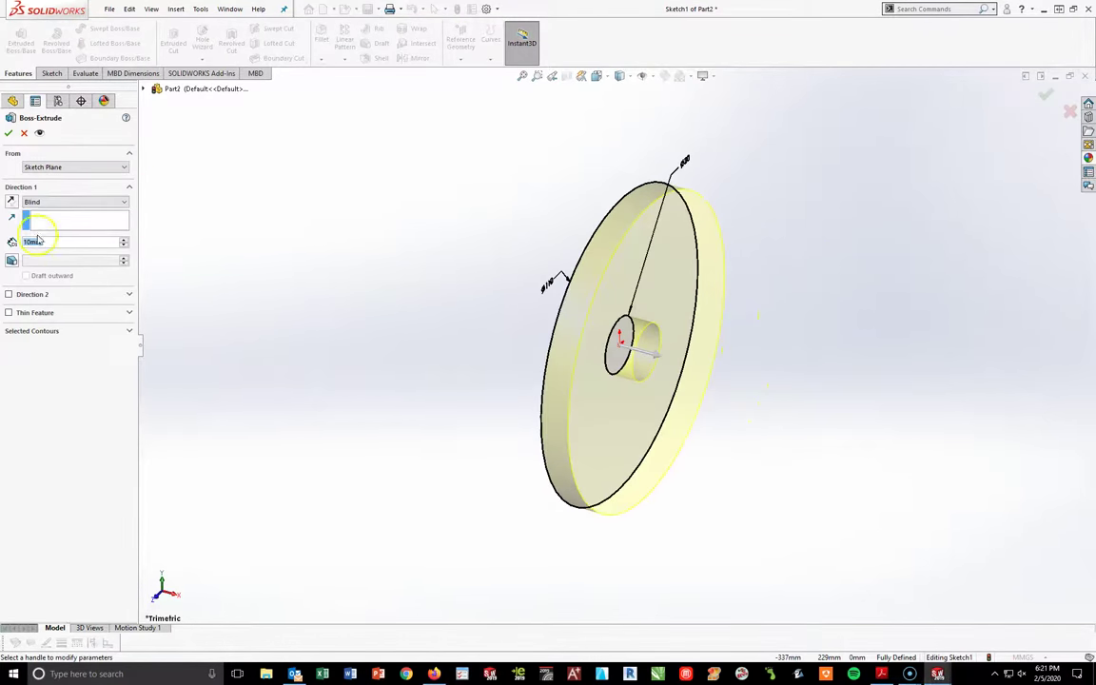
left_click(55, 243)
left_click_drag(55, 243, 5, 243)
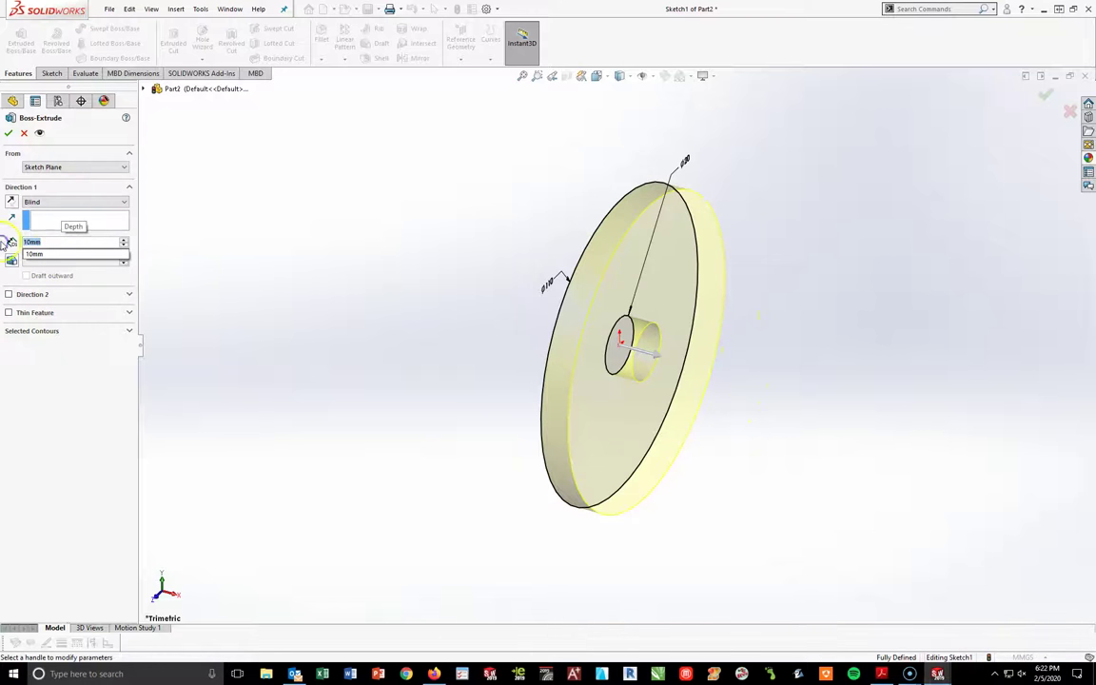
type("5")
key("Return")
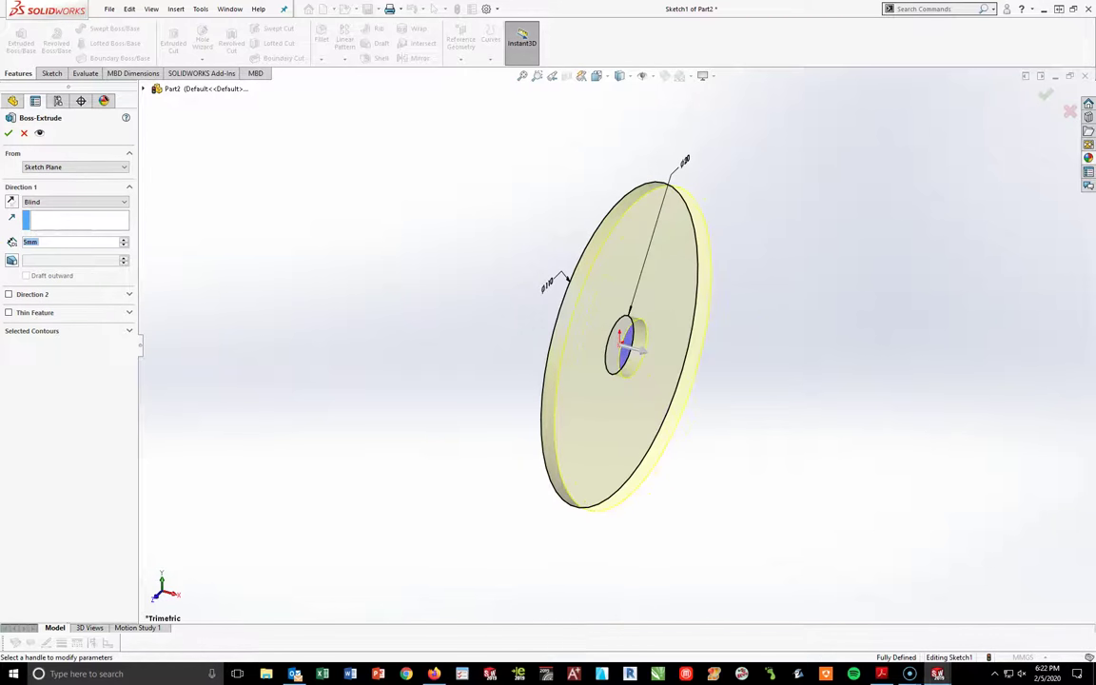
left_click(6, 135)
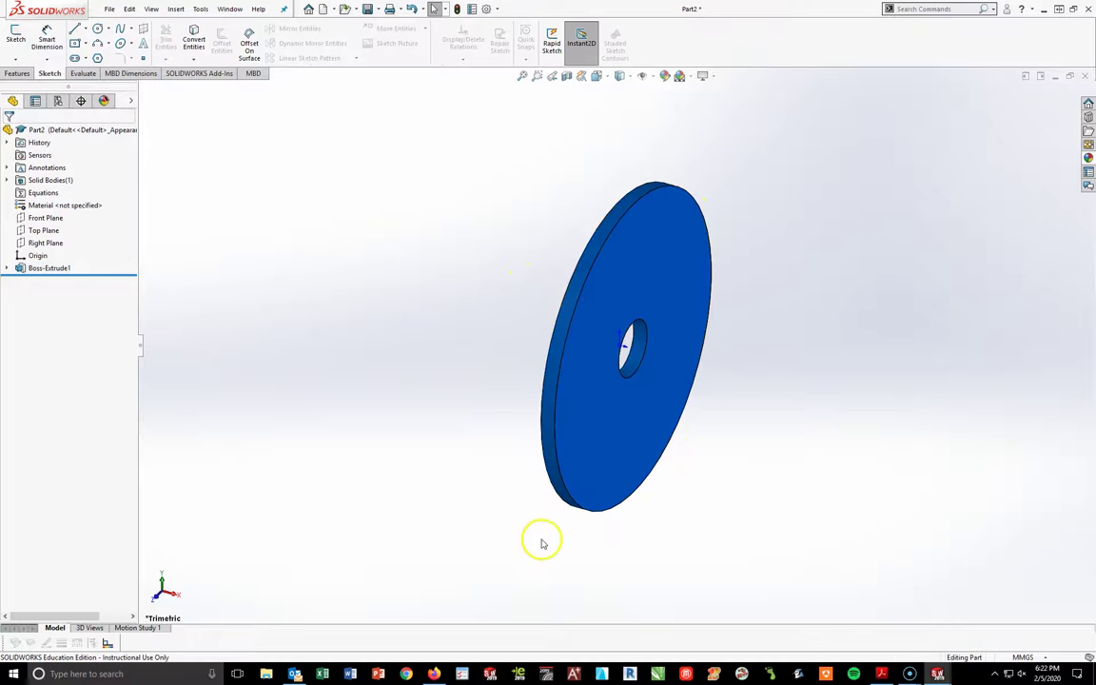
- Check the wheel's material in the Acrobat Reader drawing, return to SOLIDWORKS and apply Manganese Bronze from the Copper Alloys category
left_click(882, 674)
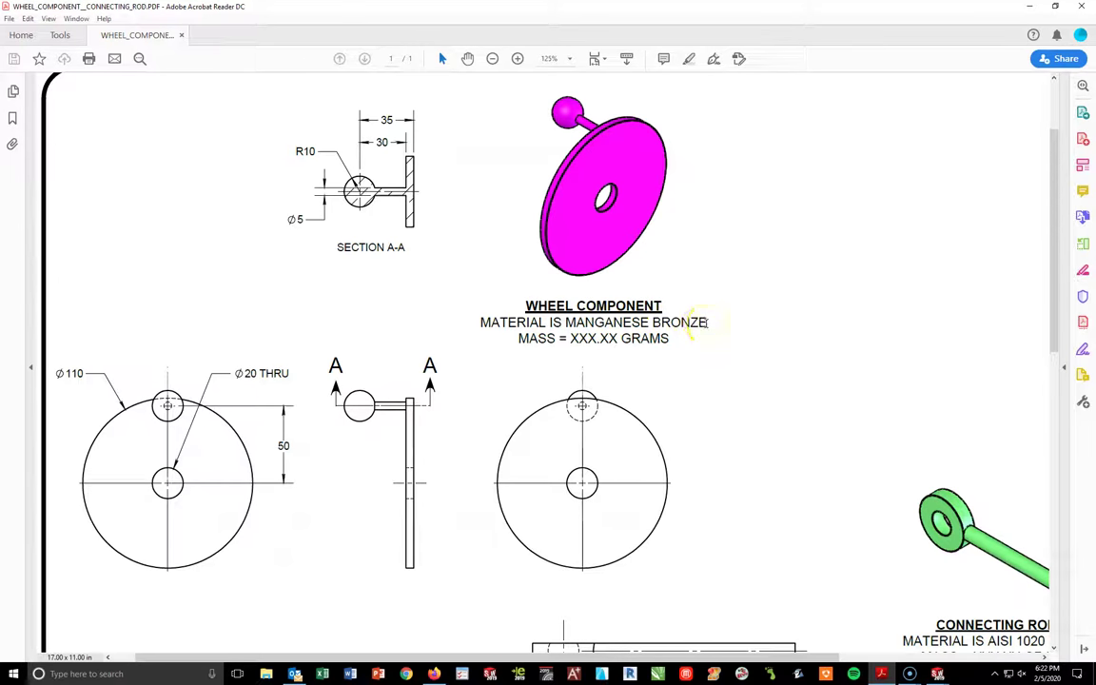
left_click(937, 673)
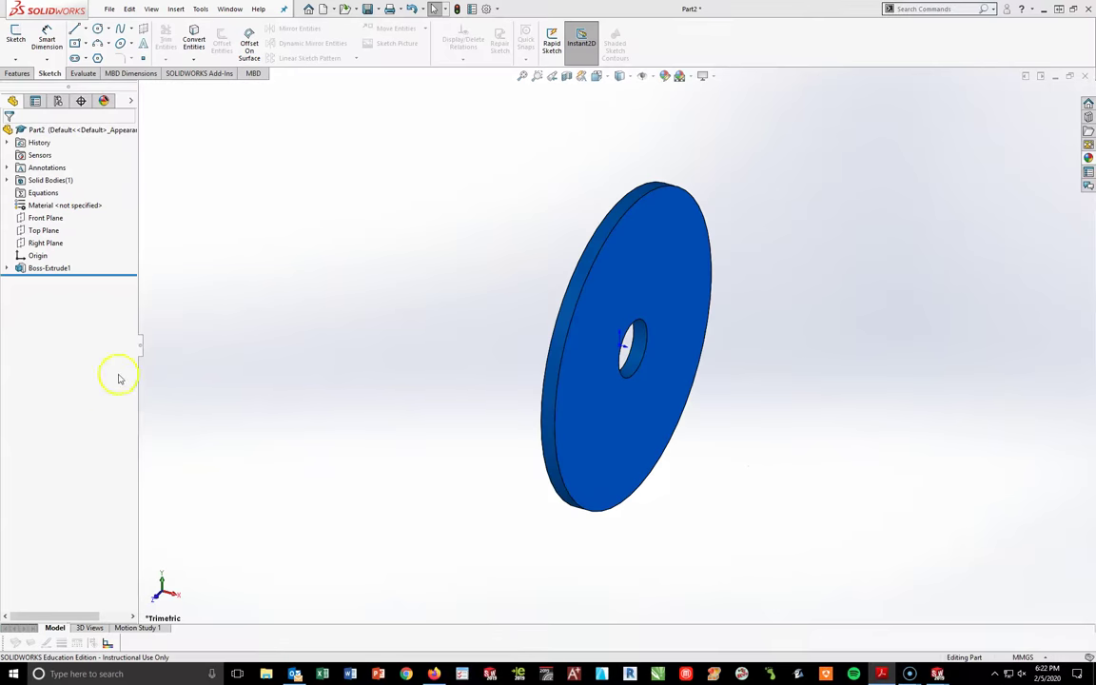
right_click(65, 206)
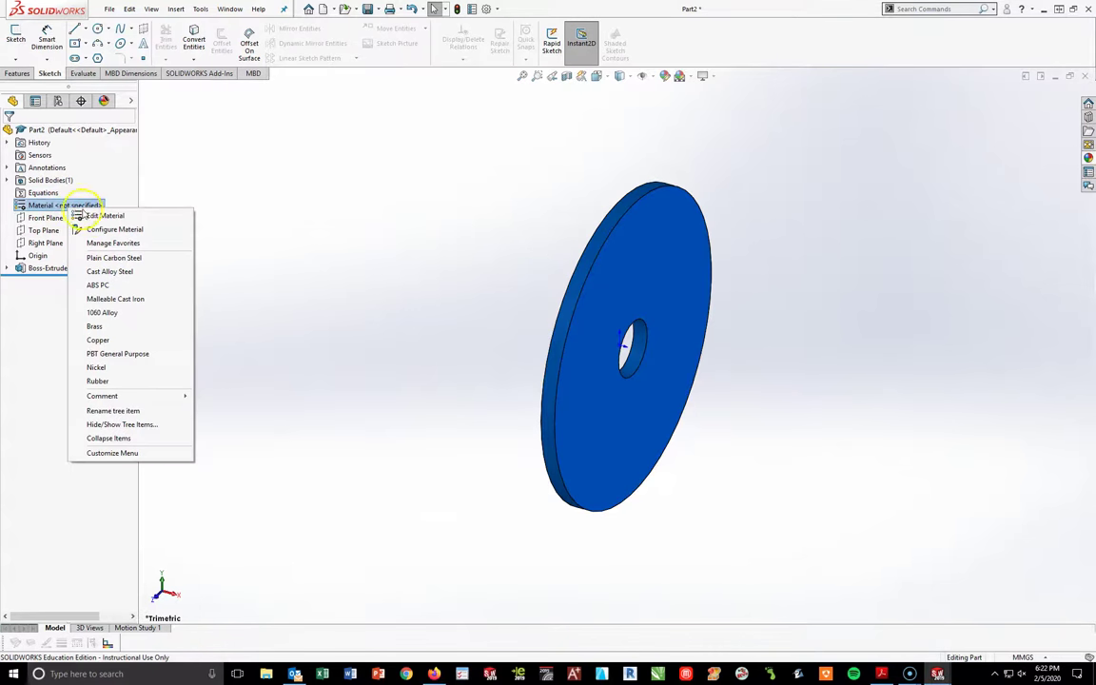
left_click(91, 215)
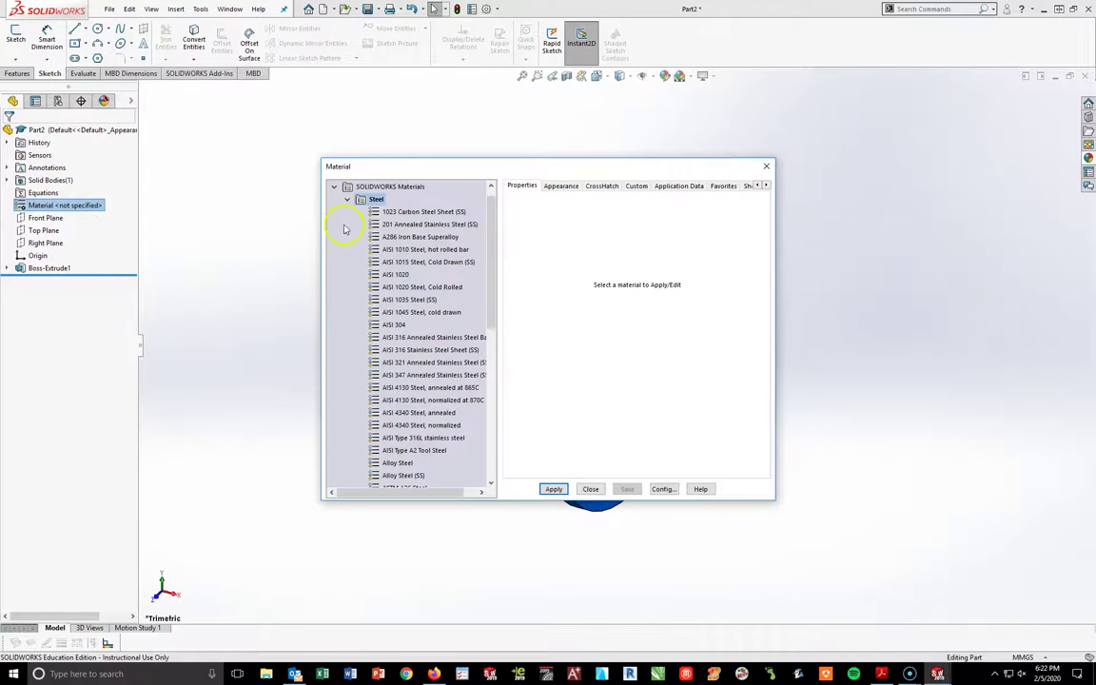
left_click(348, 200)
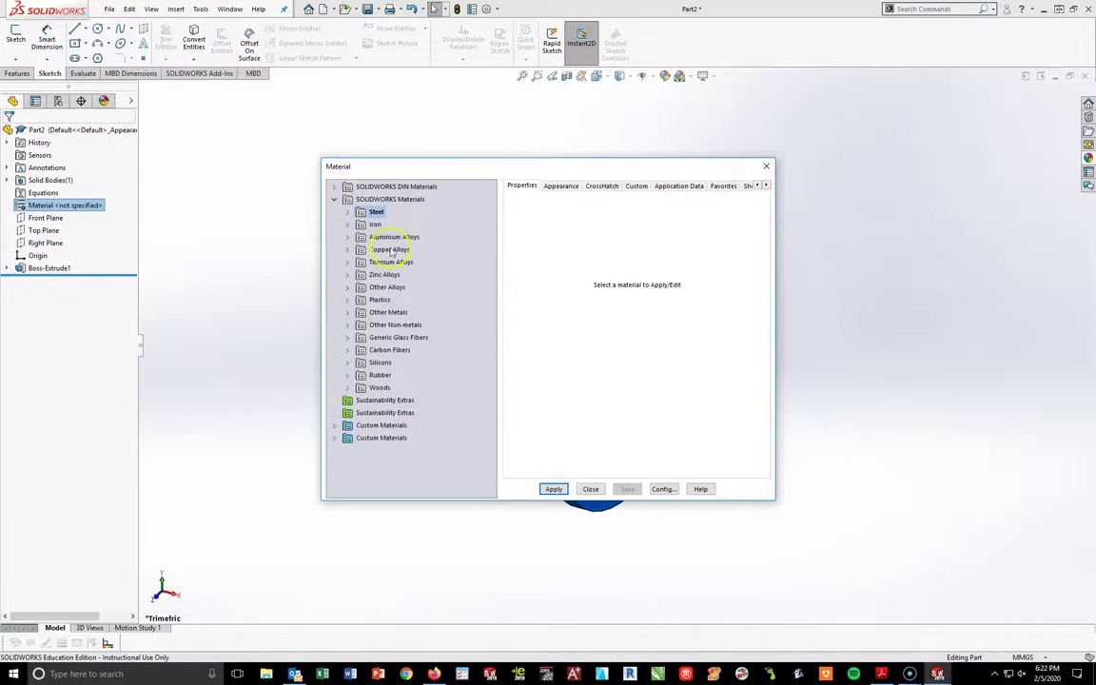
left_click(347, 250)
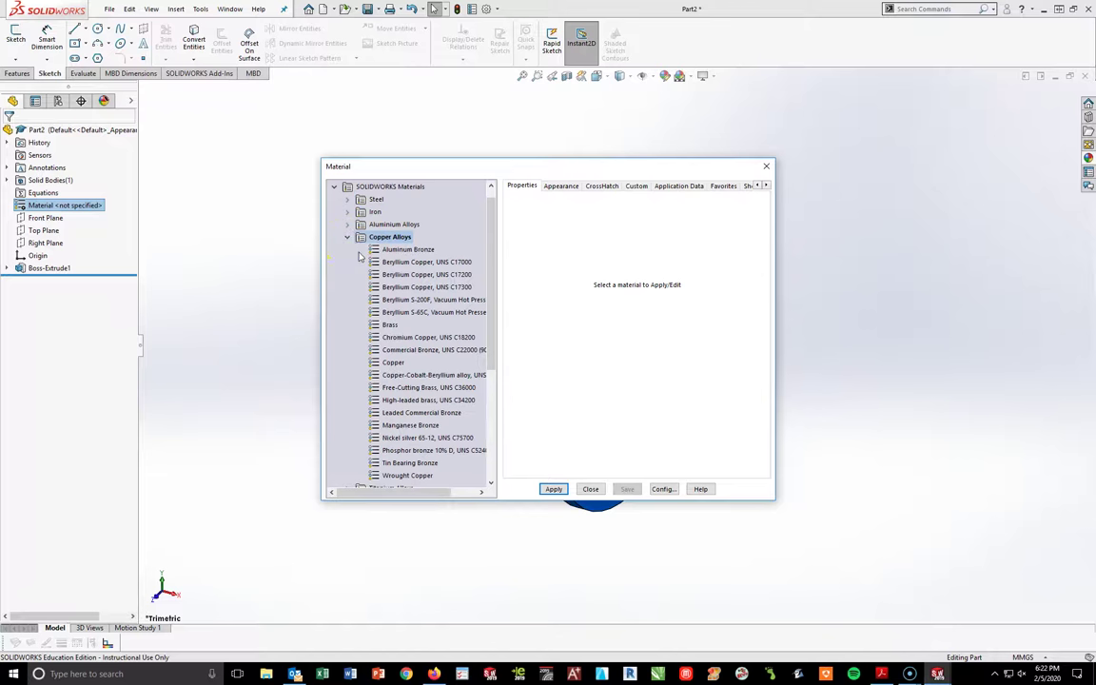
left_click(487, 341)
left_click_drag(492, 338, 489, 360)
left_click(411, 375)
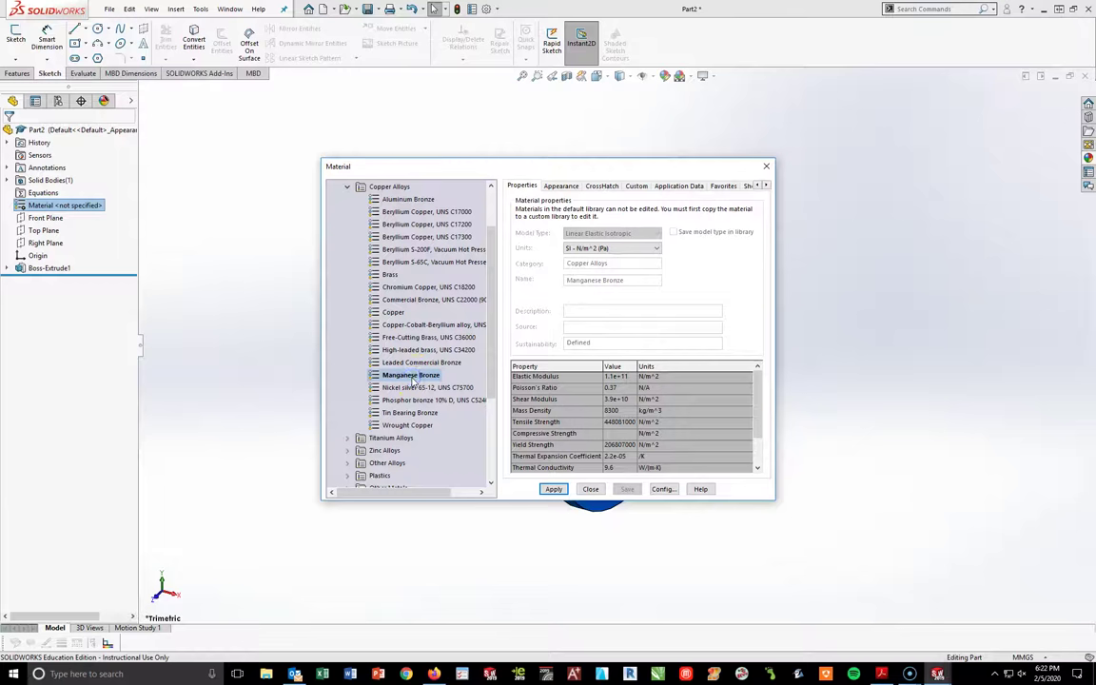
left_click(550, 490)
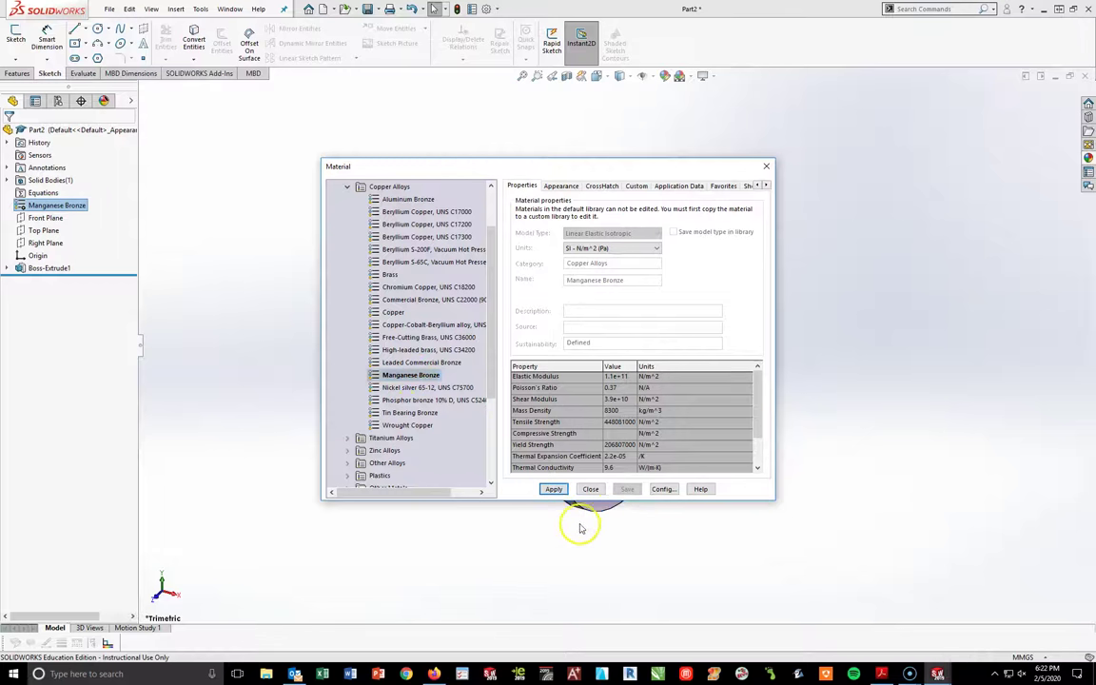
left_click(591, 490)
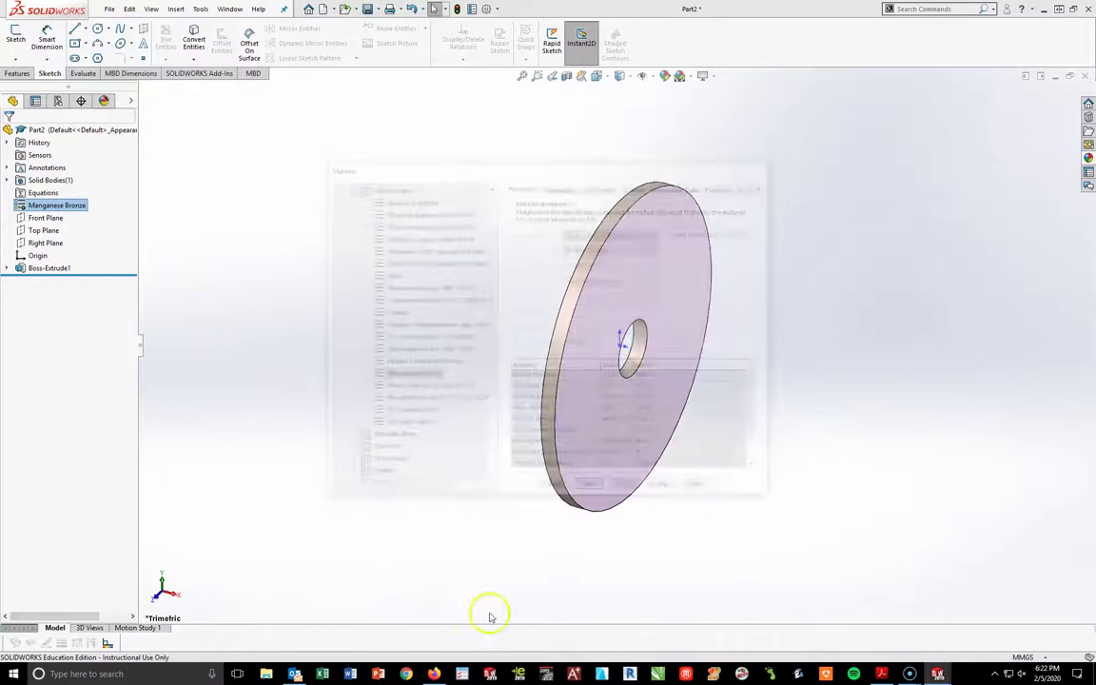
- Start a sketch on the disc's flat face lying on the Right Plane and view that face straight on
key("space")
left_click(809, 505)
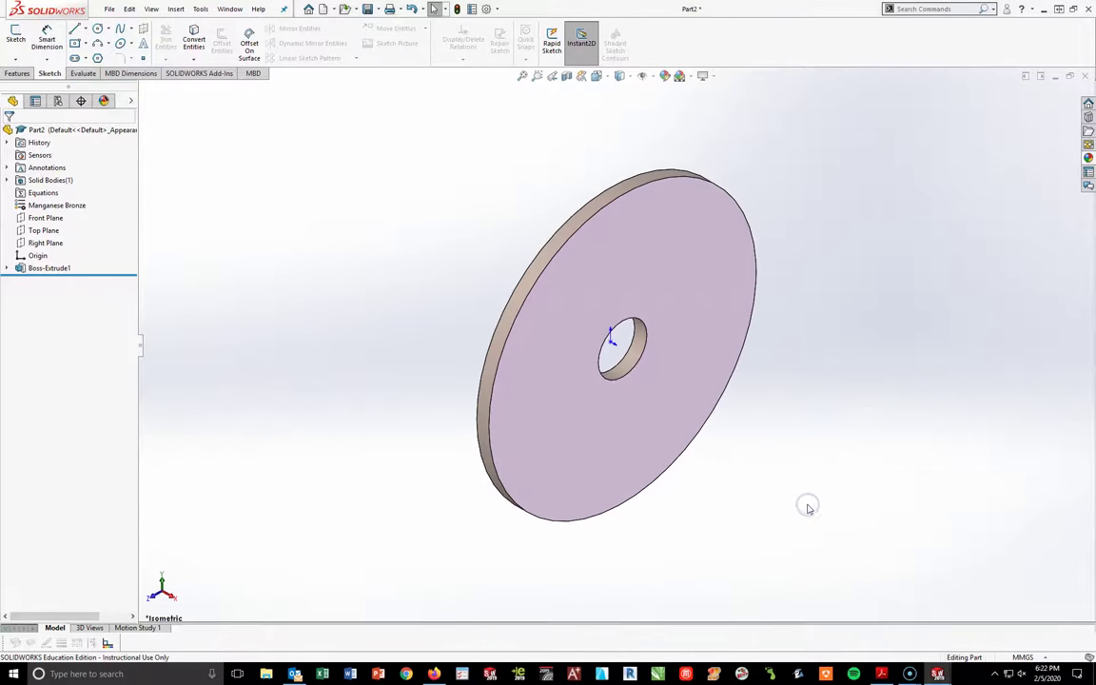
middle_click_drag(509, 179, 599, 185)
left_click(662, 238)
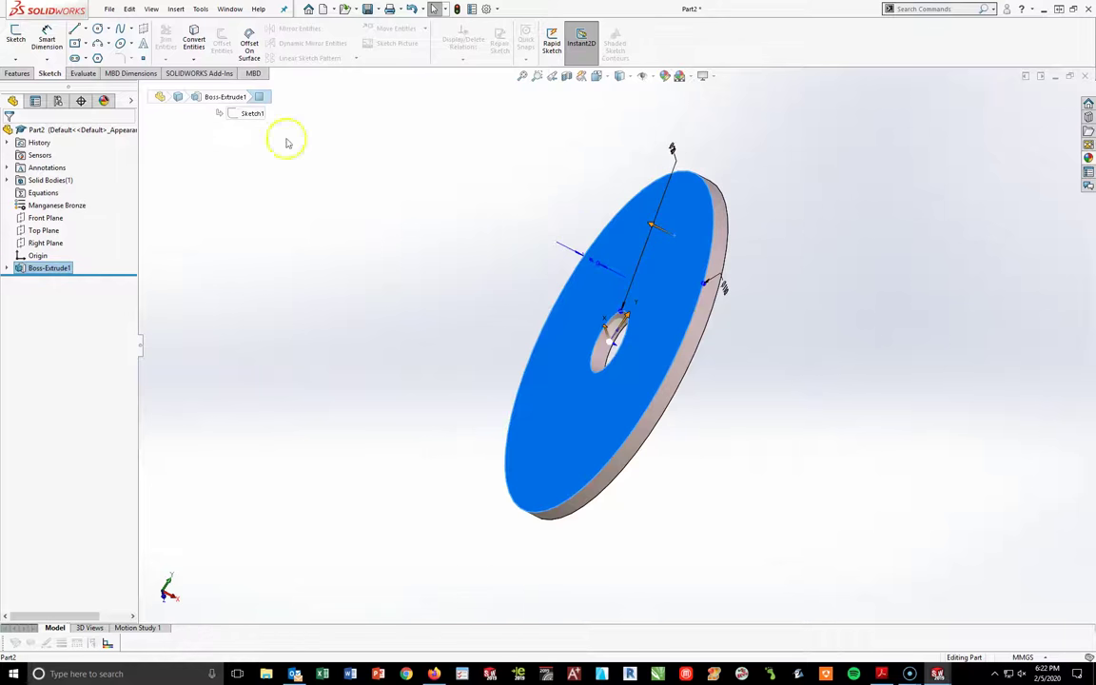
left_click(16, 38)
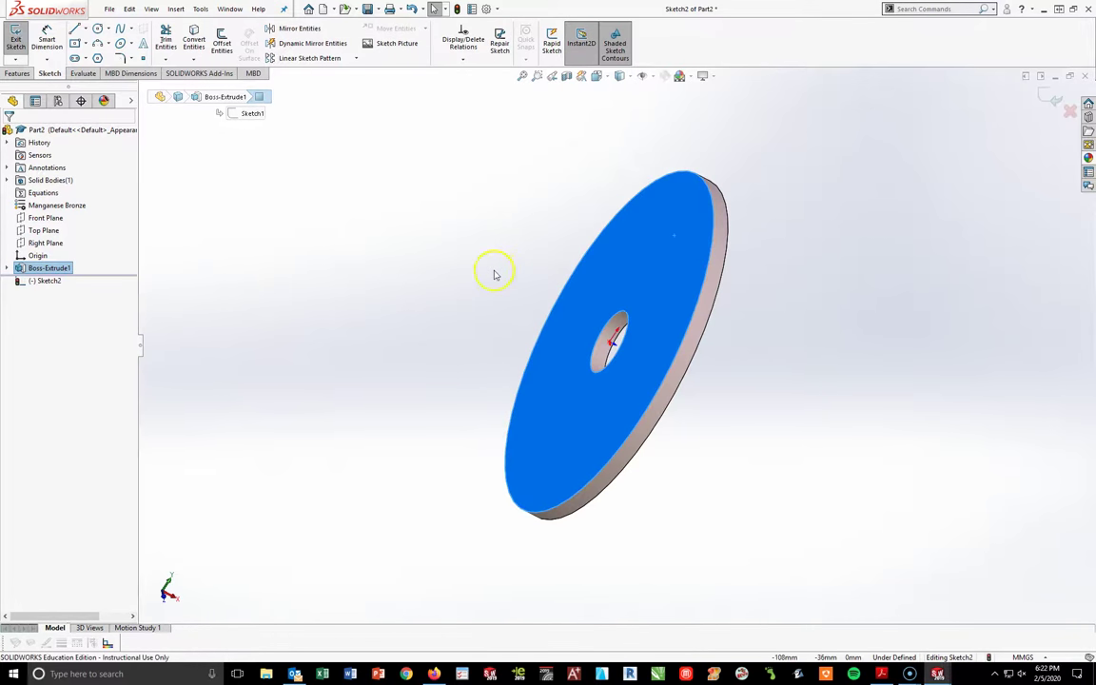
key("space")
left_click(601, 350)
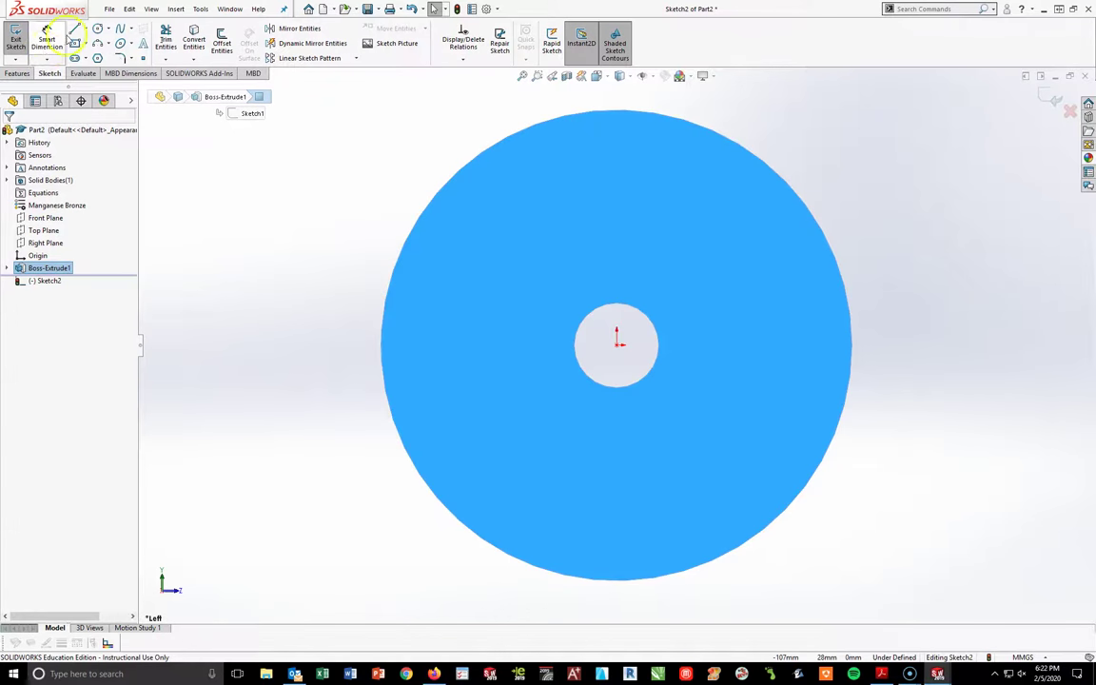
- Sketch a circle about 6.4 mm in diameter, centred about 48 mm directly above the origin near the disc's upper edge
left_click(98, 29)
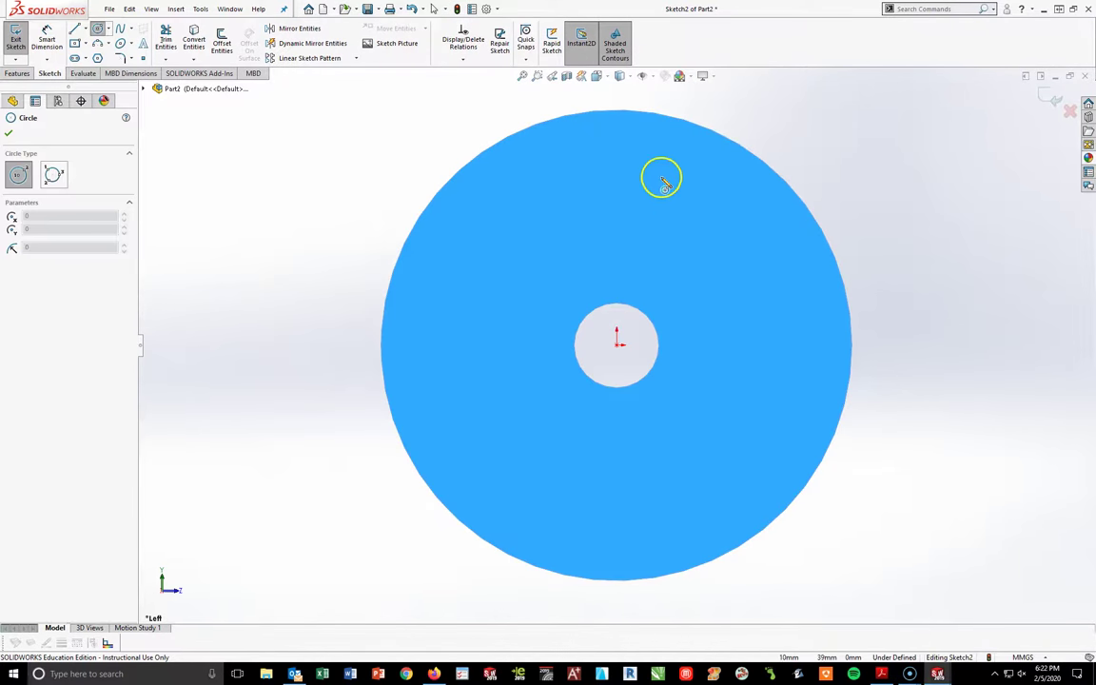
left_click(618, 140)
left_click(631, 140)
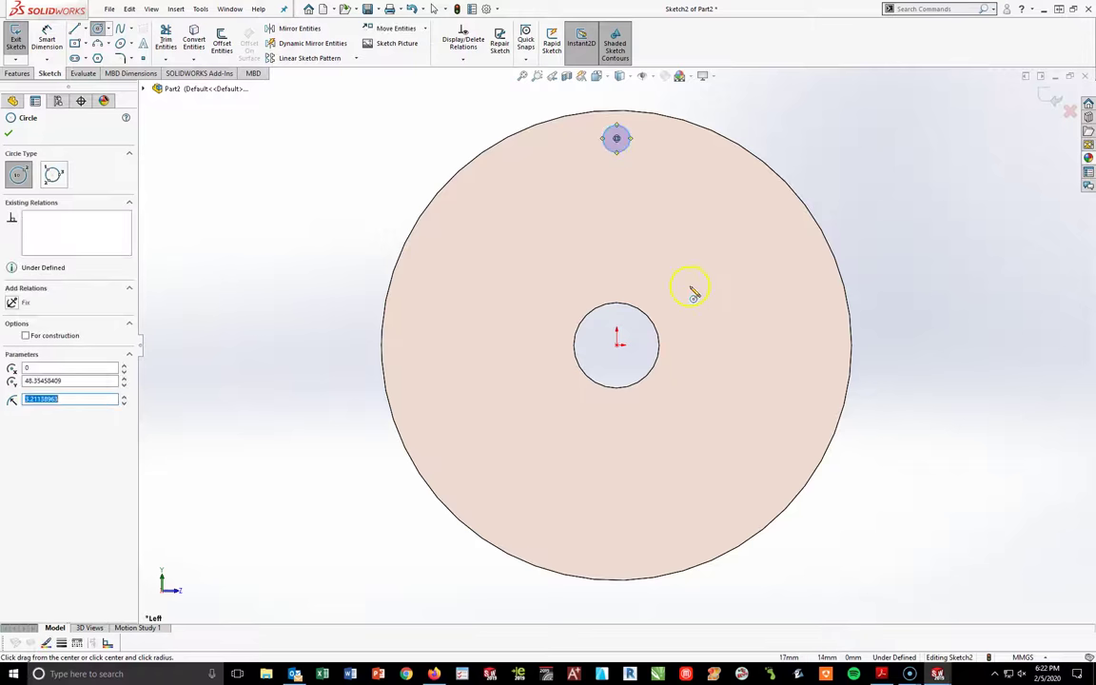
- Dimension the small upper circle's diameter as 5 mm
left_click(47, 39)
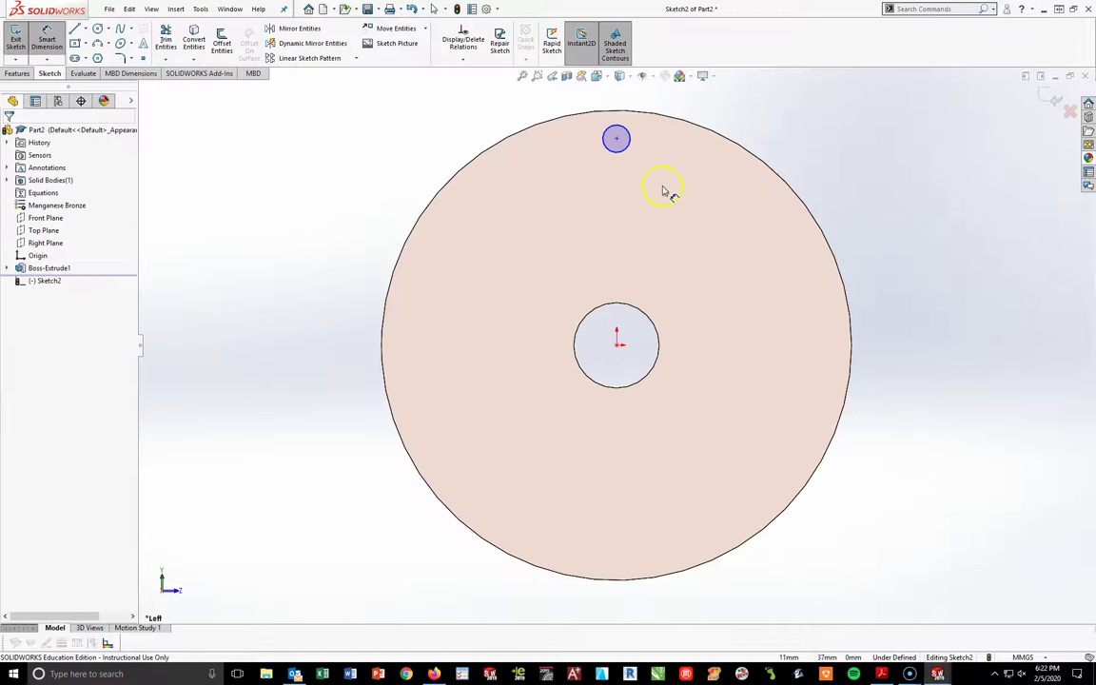
left_click(632, 143)
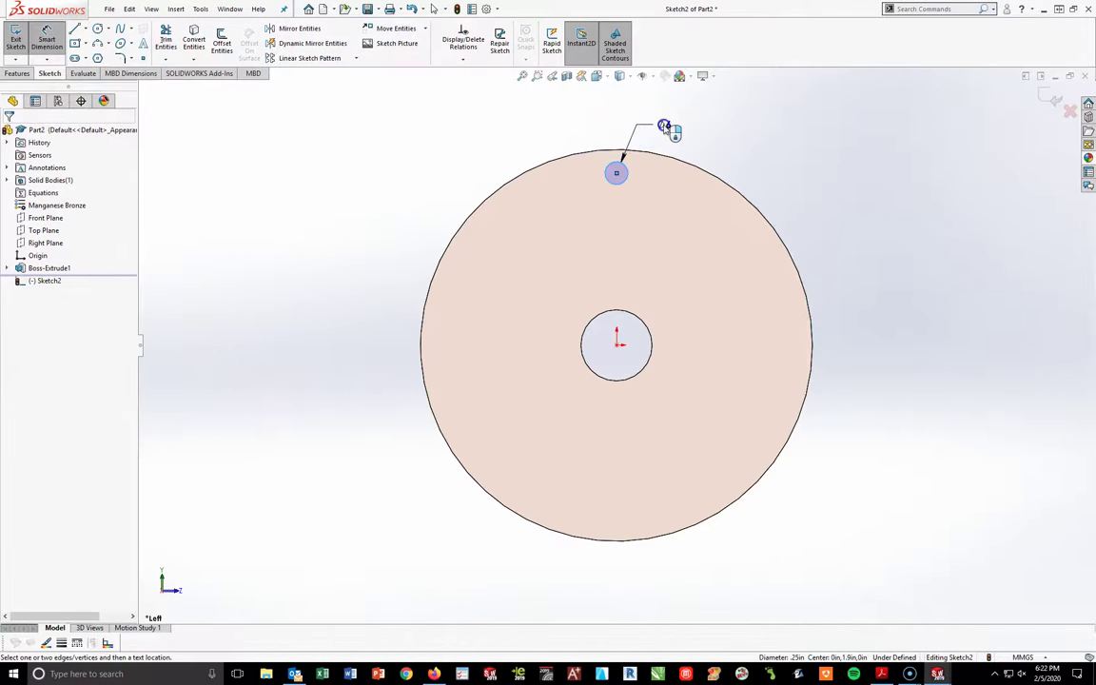
left_click(660, 127)
type("5")
key("Return")
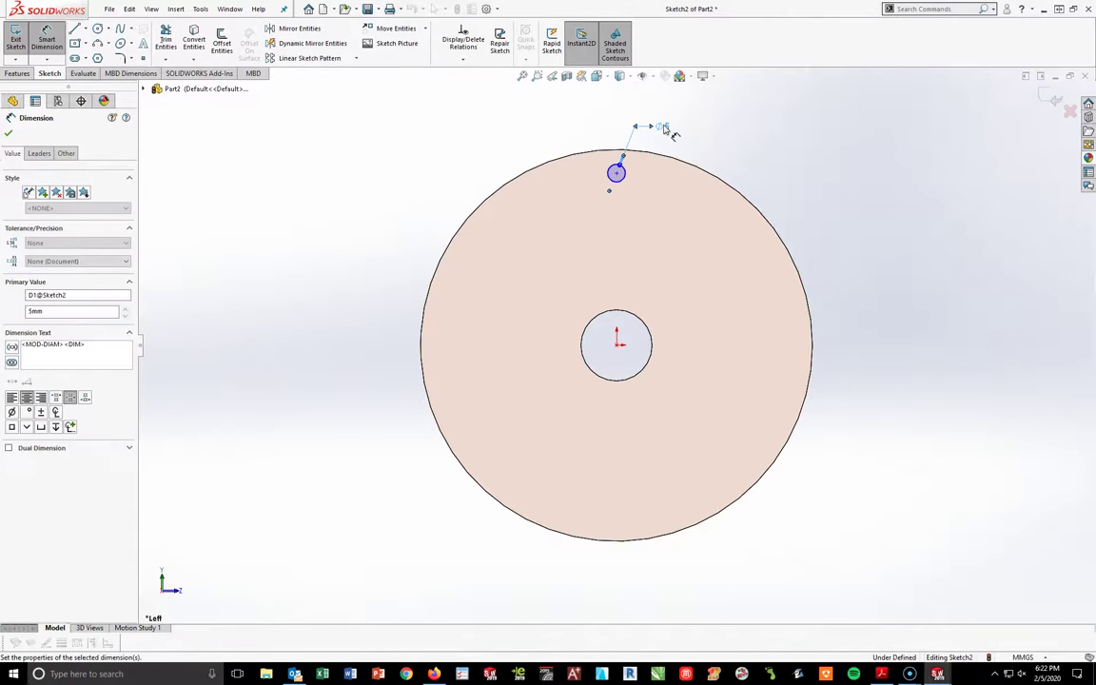
- Dimension the vertical distance from the small circle's centre to the origin as 50 mm
scroll(671, 95, "down", 3)
left_click(573, 245)
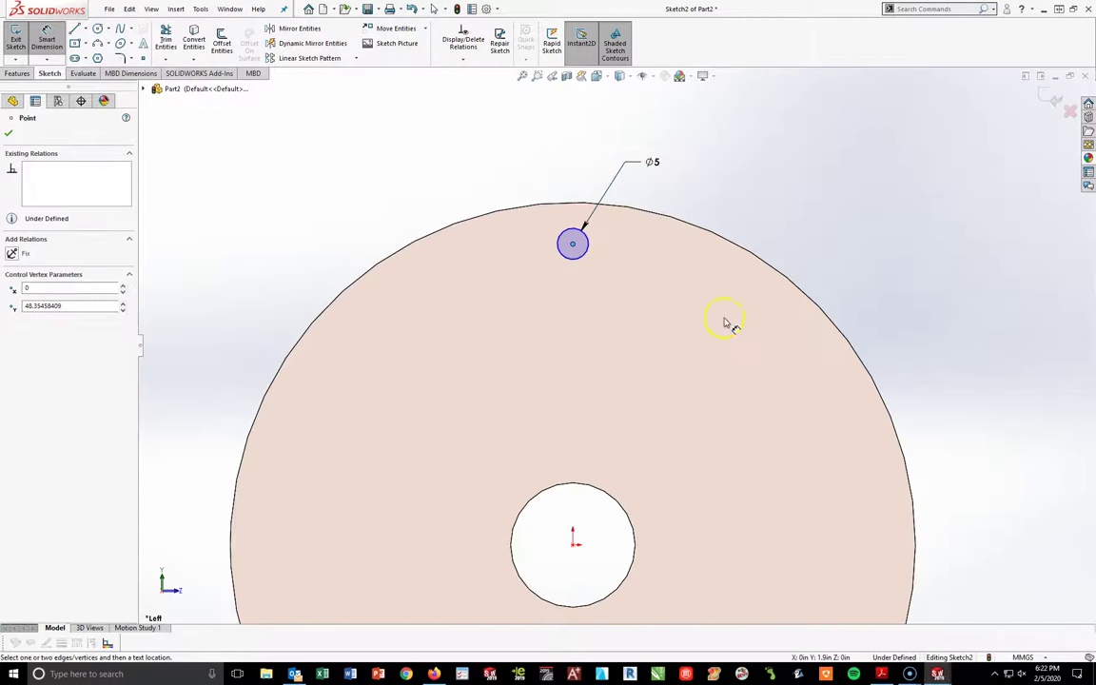
left_click(572, 543)
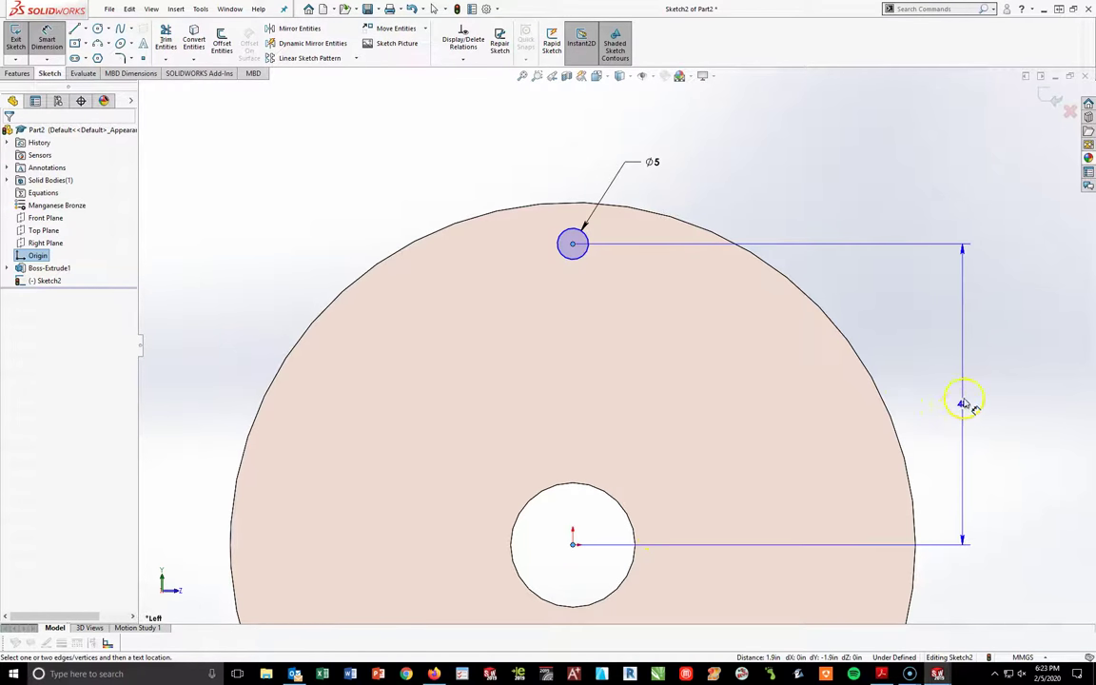
left_click(964, 394)
type("5")
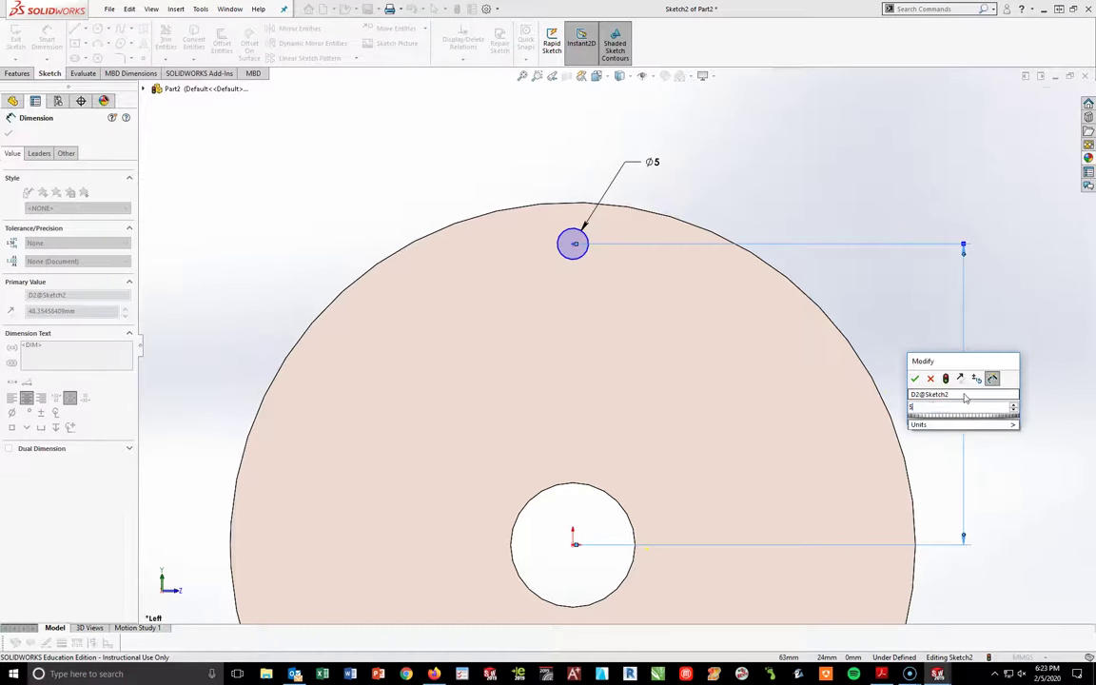
type("0")
key("Return")
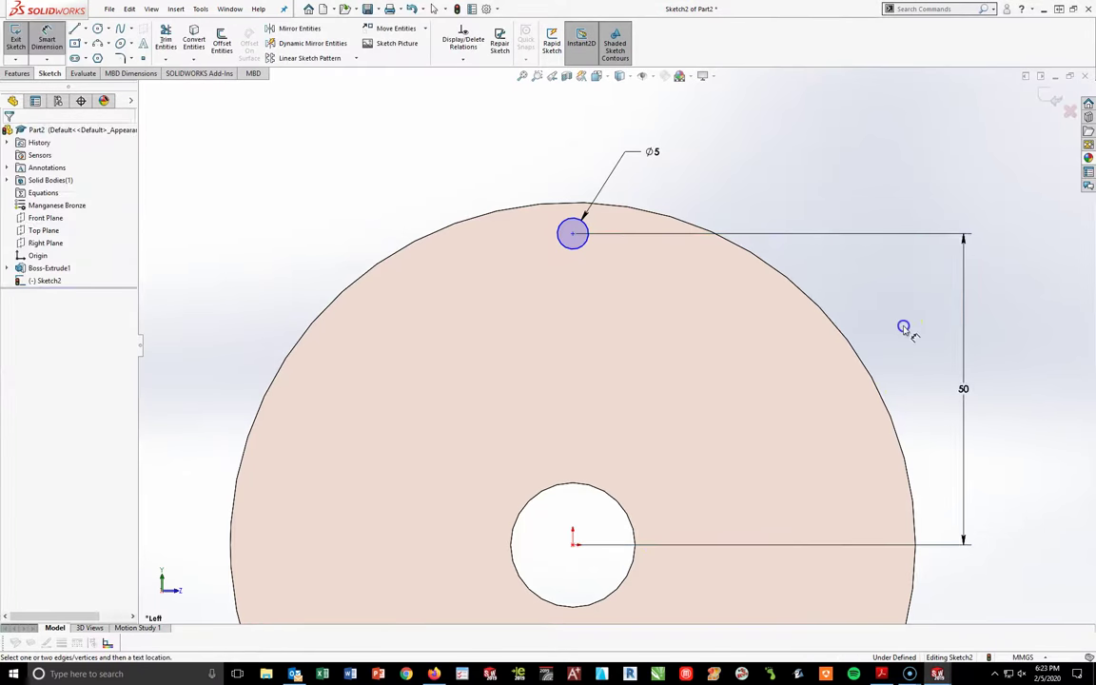
key("Escape")
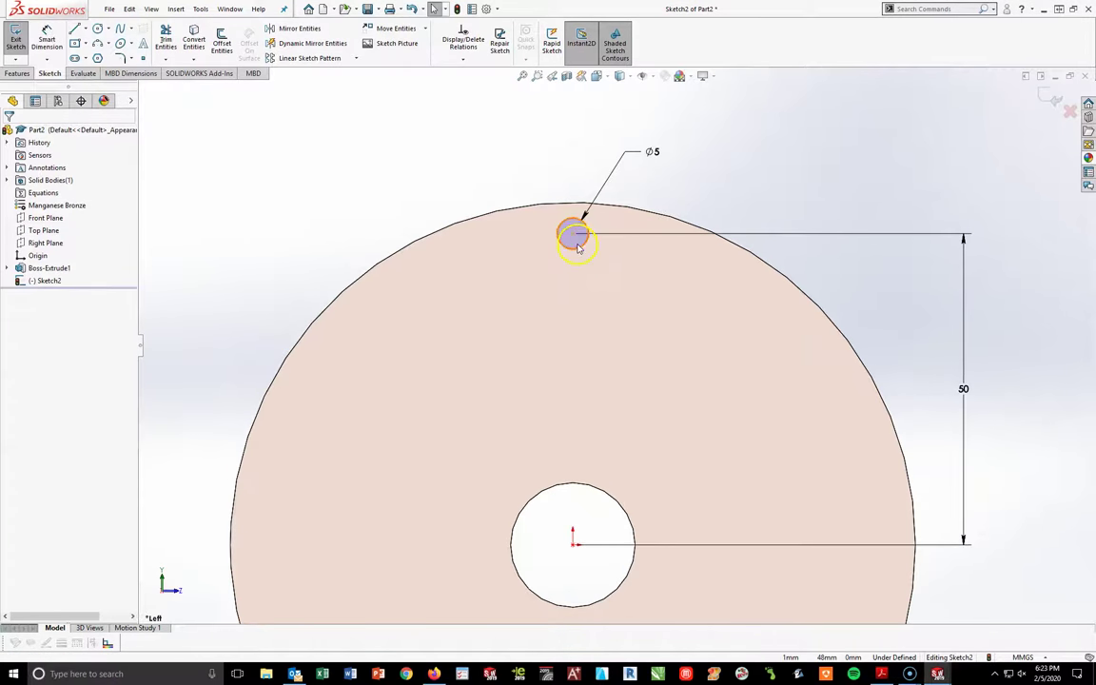
- Add a vertical relation between the small circle's centre and the origin
left_click(574, 234)
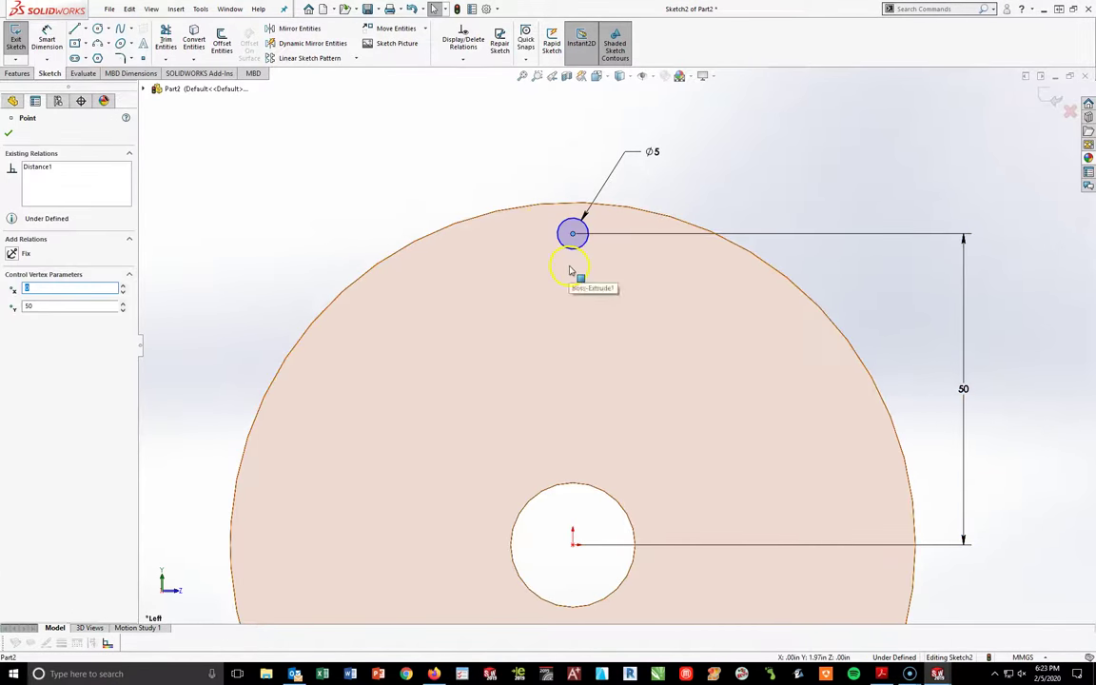
left_click(574, 544, "ctrl")
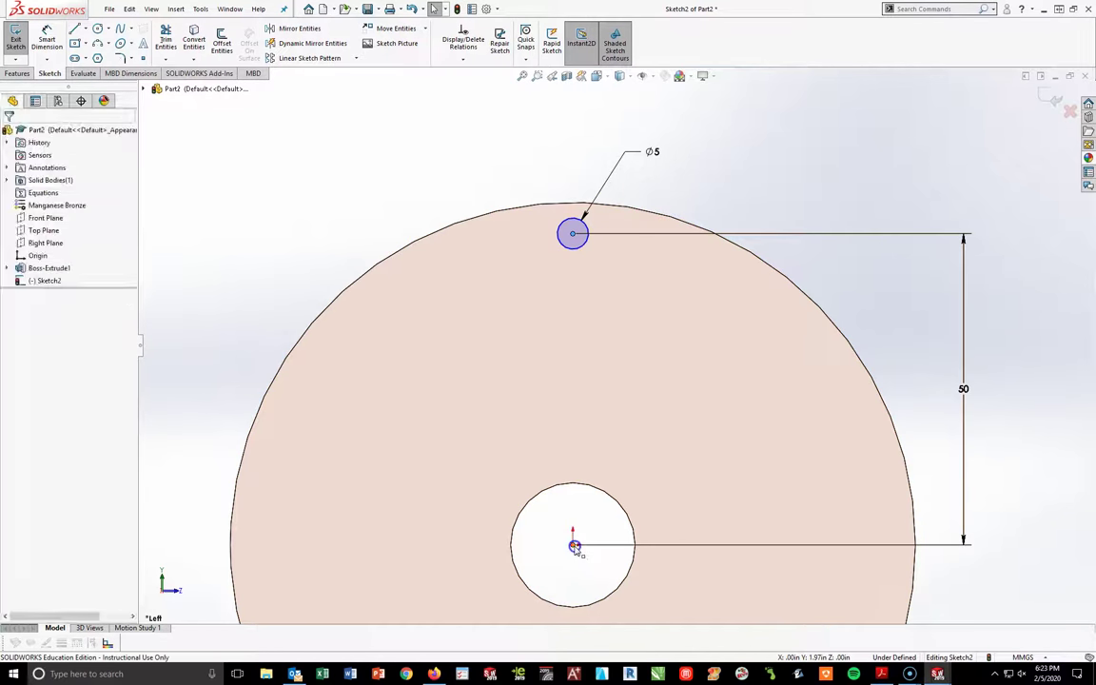
left_click(13, 331)
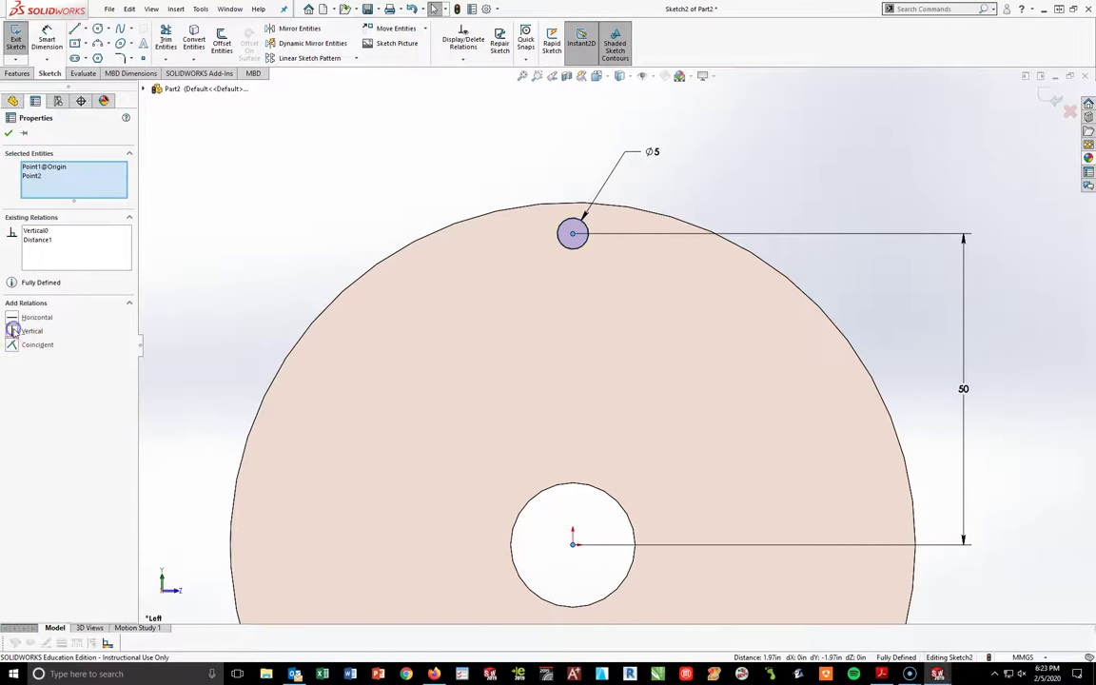
left_click(8, 133)
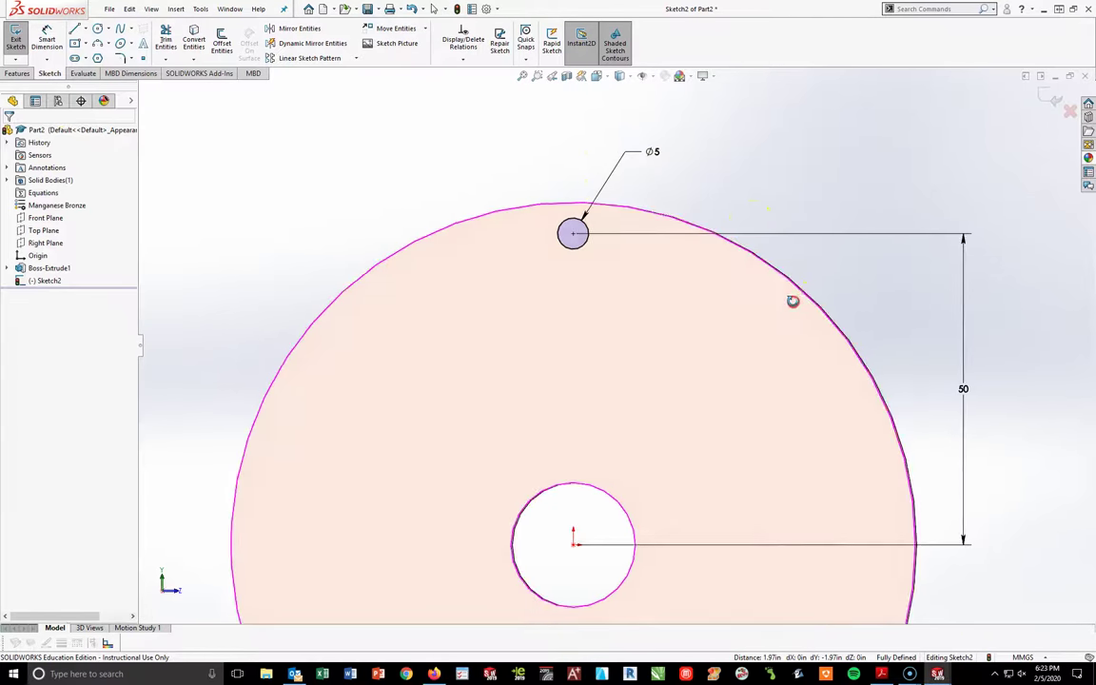
- Extrude the 5 mm circle 30 mm outward from the disc's face to form the pin, consulting the PDF drawing for the length
middle_click_drag(793, 299, 724, 313)
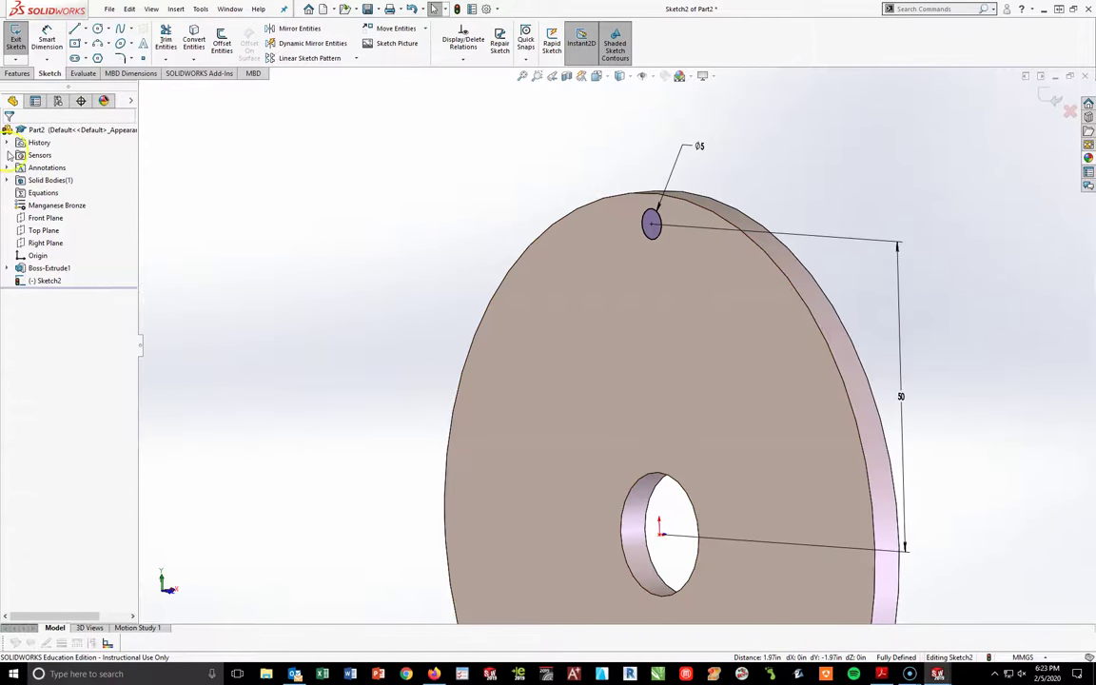
left_click(881, 673)
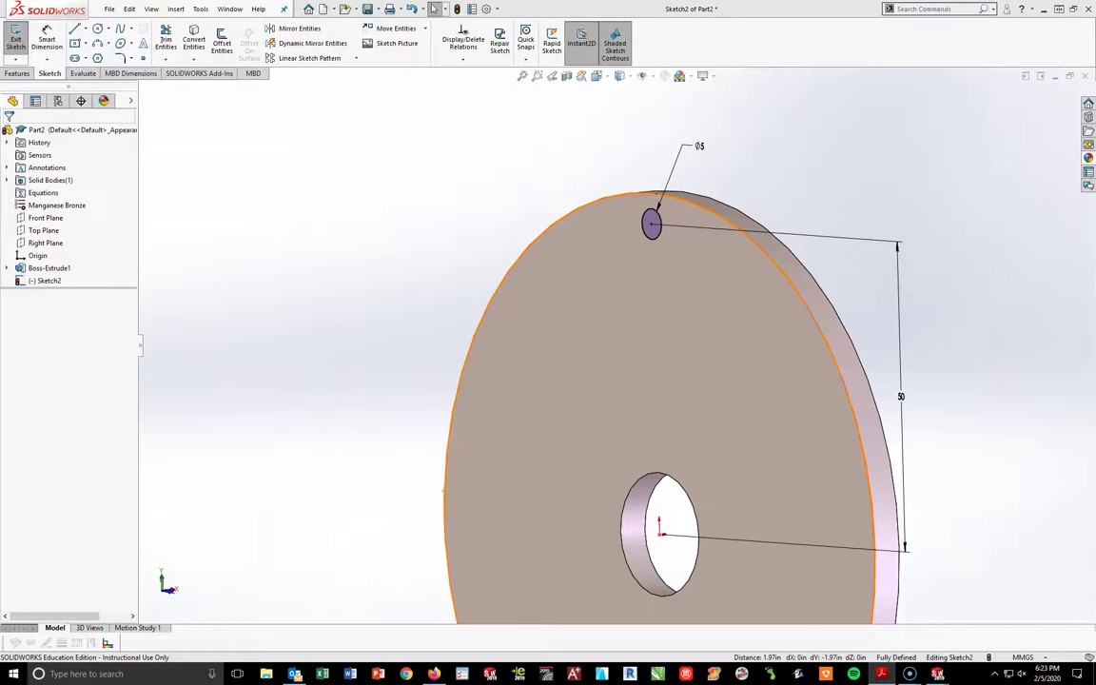
left_click(17, 74)
left_click(21, 42)
left_click(59, 241)
type("30")
key("Return")
left_click(8, 132)
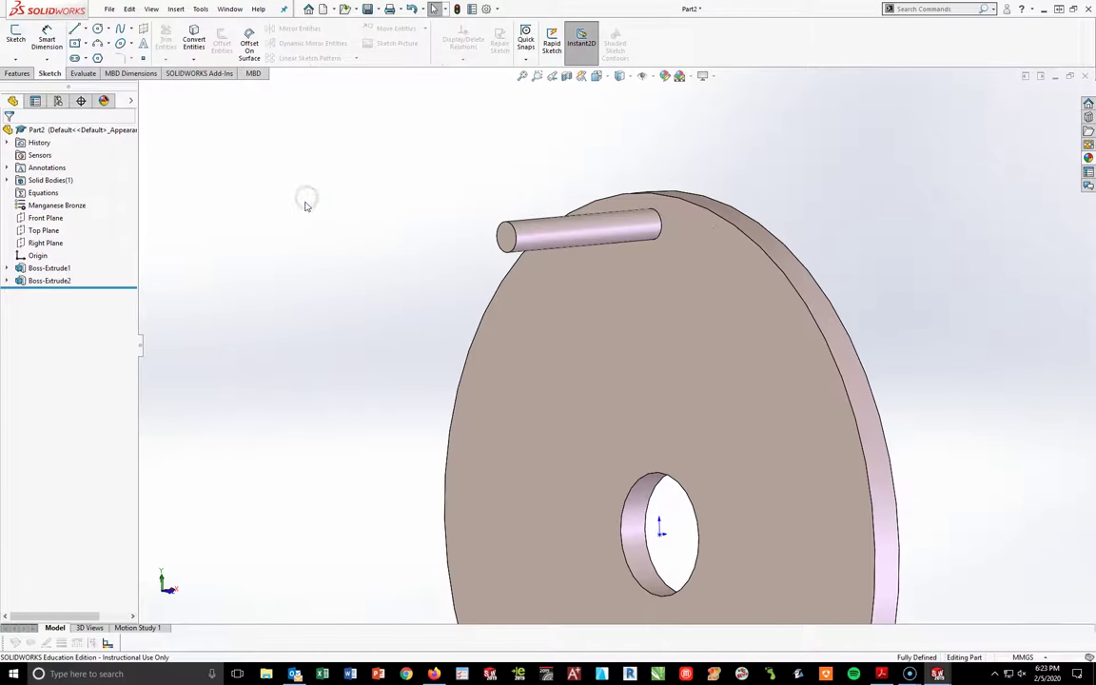
- Start a sketch on the pin's free end face and draw a circle about 17 mm in diameter centred on the pin
left_click(504, 237)
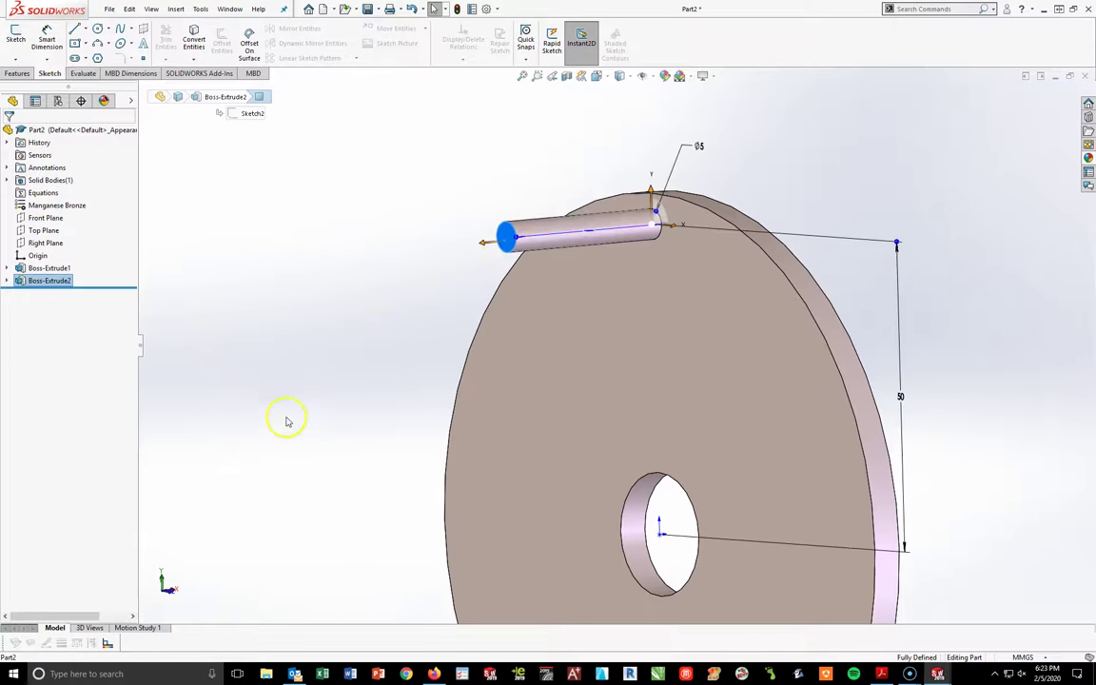
left_click(15, 36)
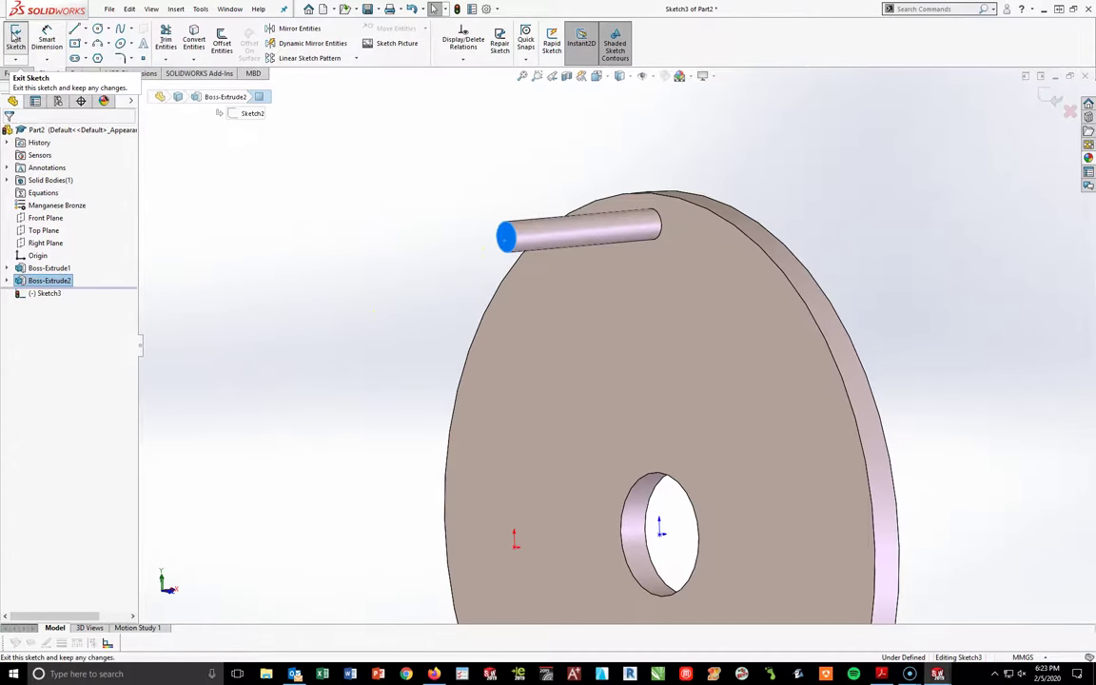
key("space")
left_click(385, 347)
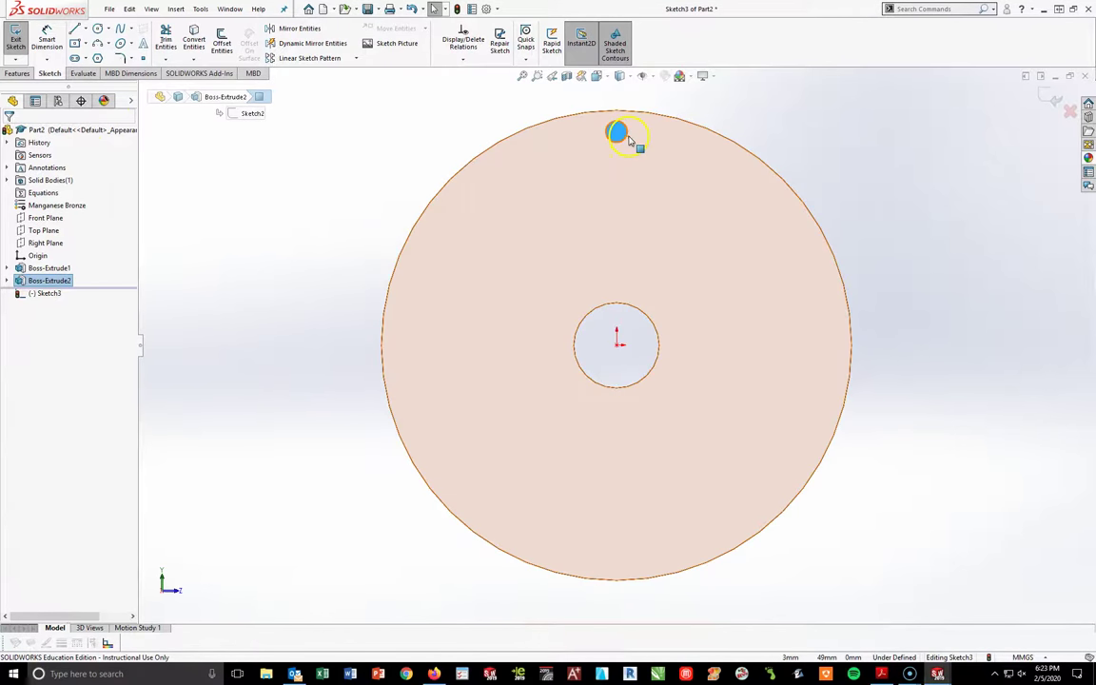
scroll(628, 133, "down", 3)
left_click(98, 28)
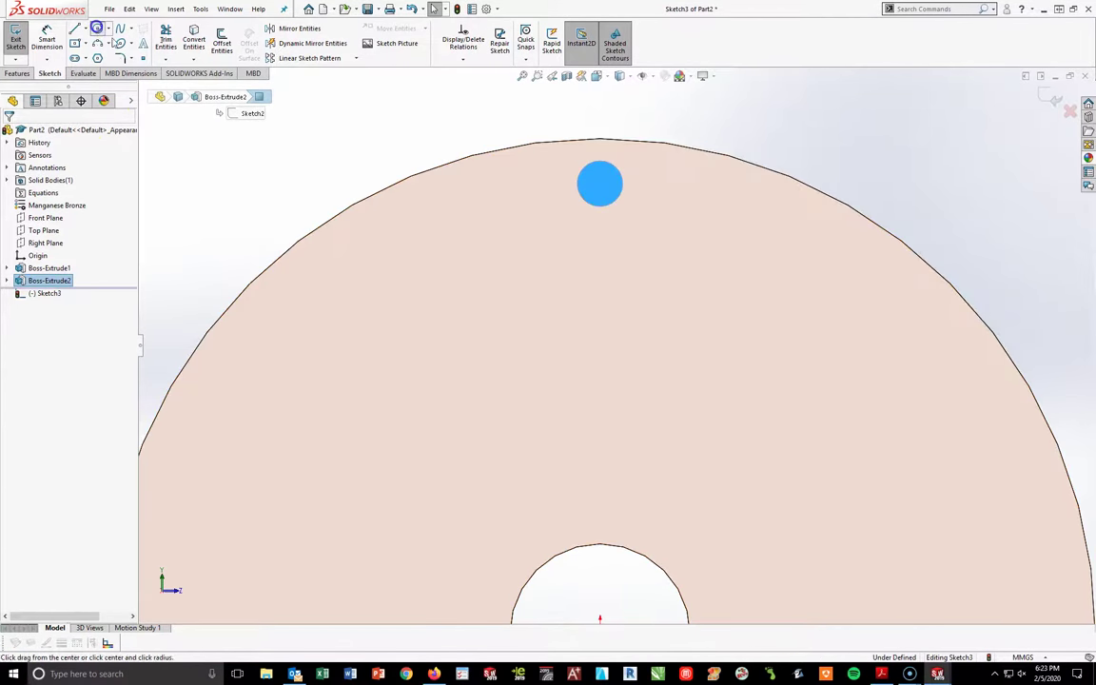
left_click(600, 183)
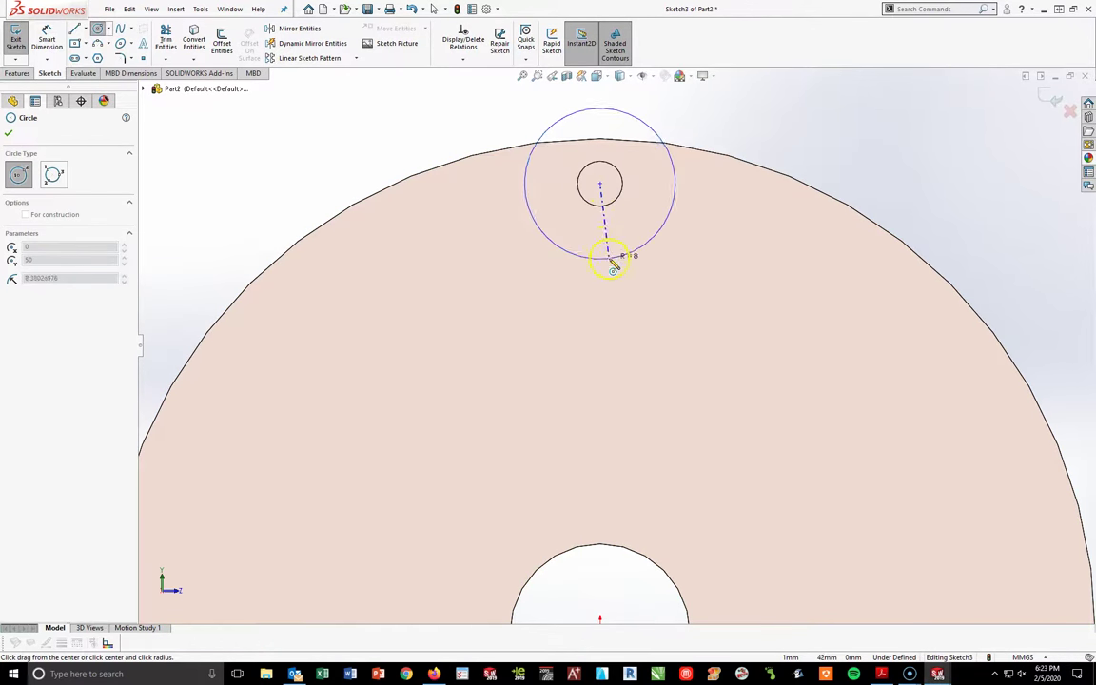
left_click(599, 258)
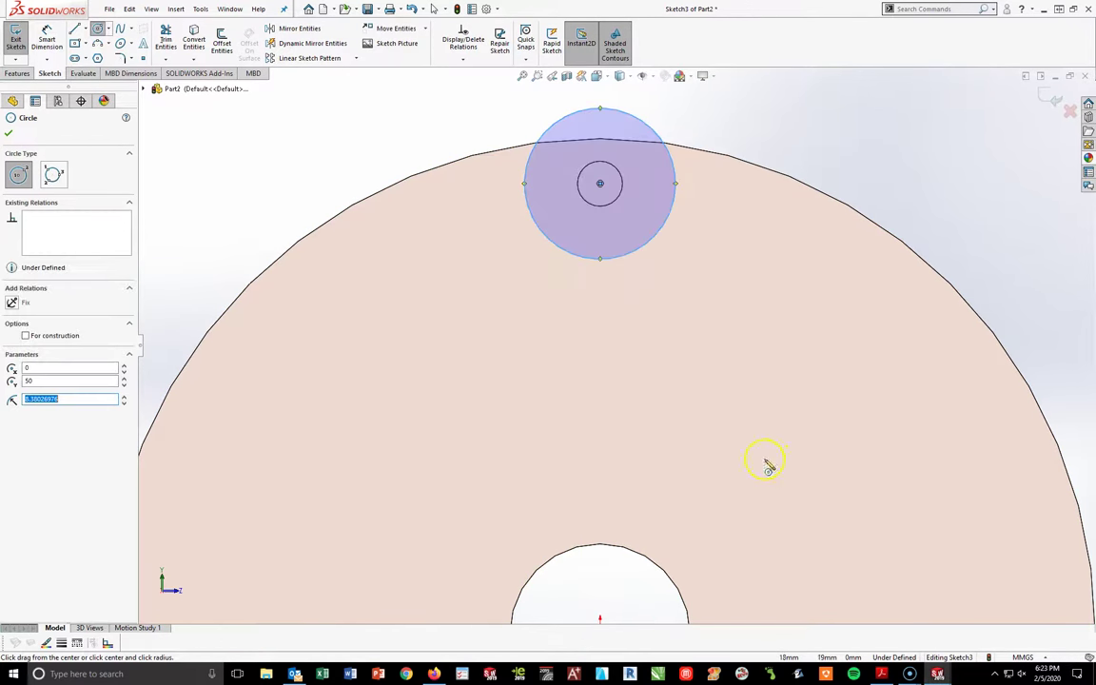
- Draw a vertical line across the circle's full diameter and trim away the half on the negative Z side
left_click(76, 30)
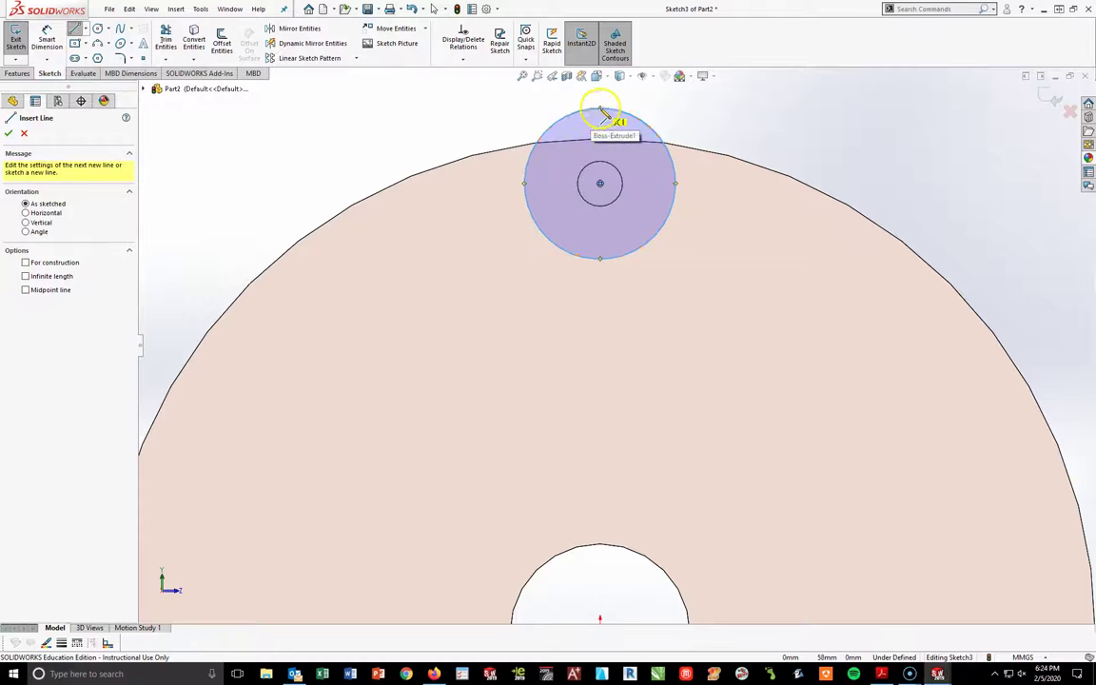
left_click(600, 108)
left_click(600, 258)
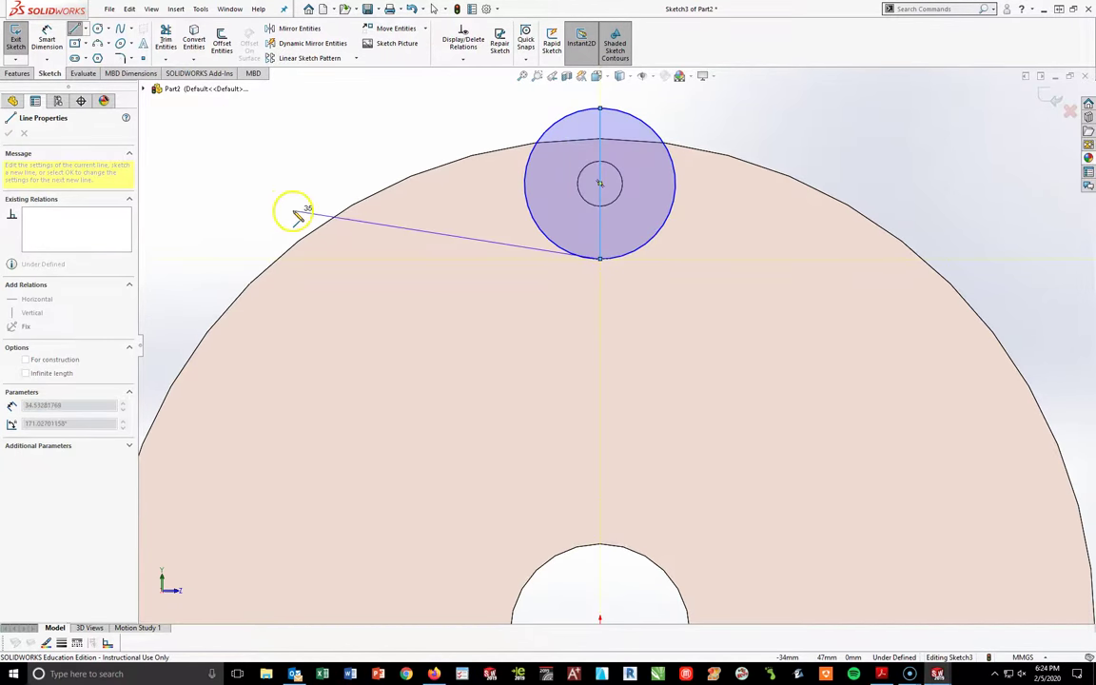
key("Escape")
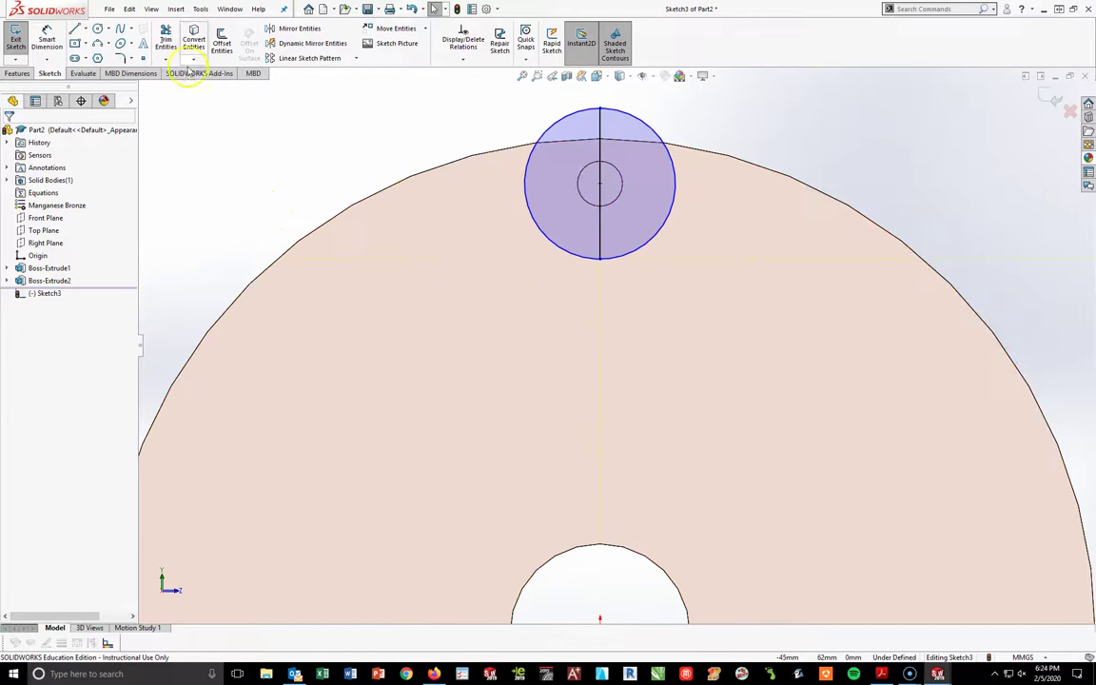
left_click(166, 40)
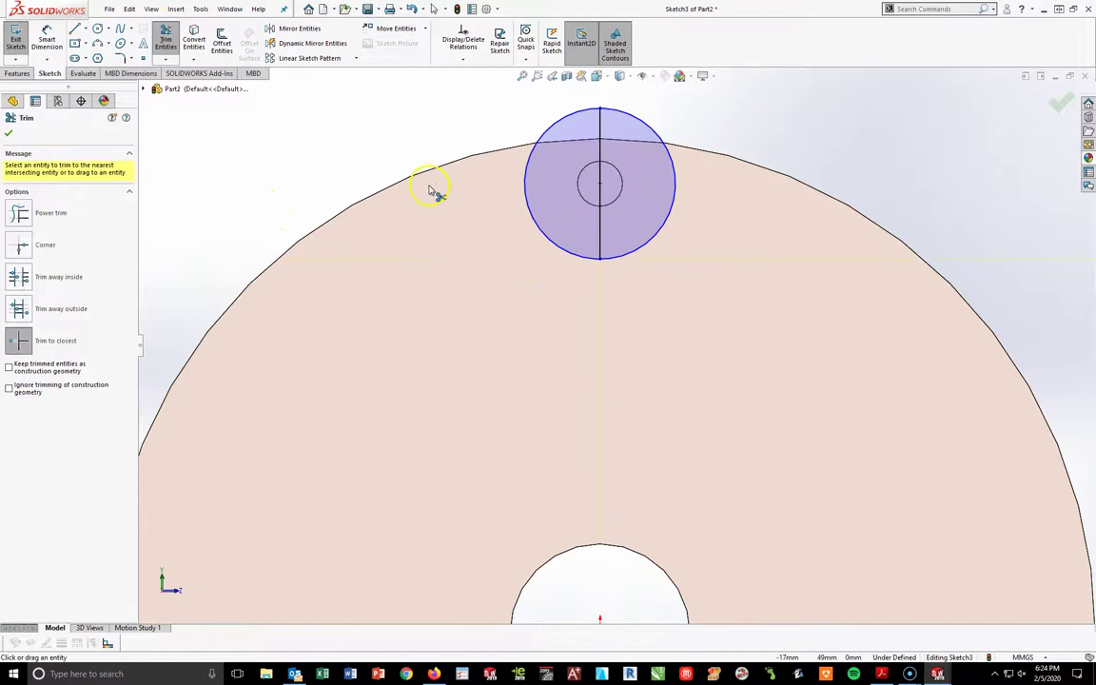
left_click(529, 161)
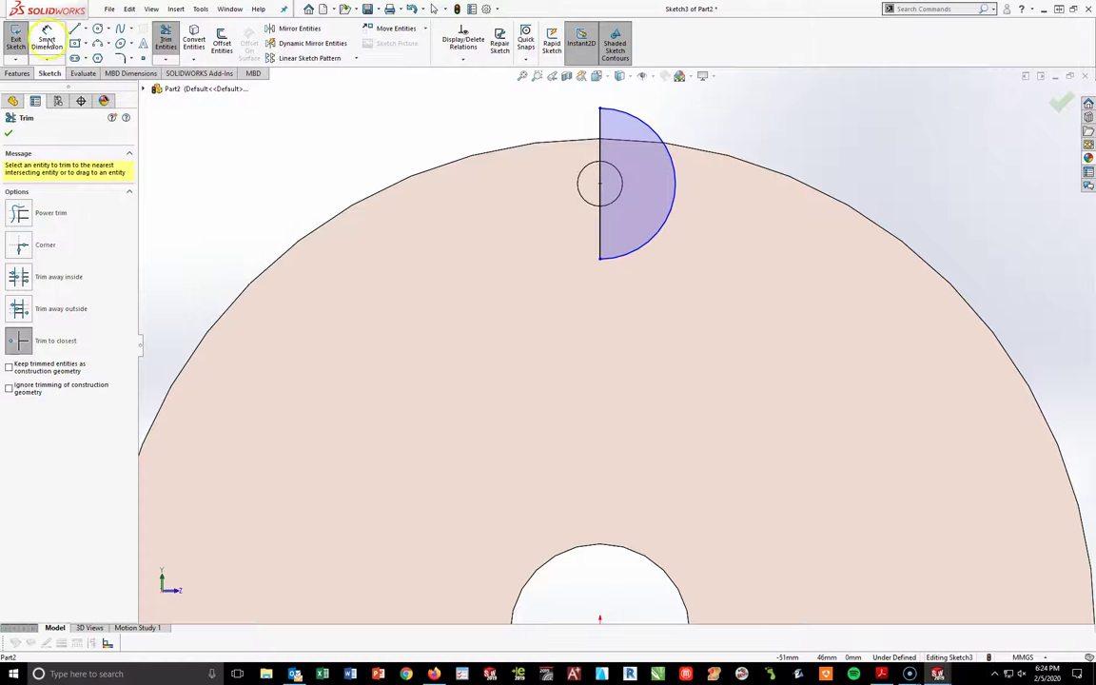
- Dimension the half-circle arc's radius as 10 mm
left_click(47, 38)
left_click(670, 152)
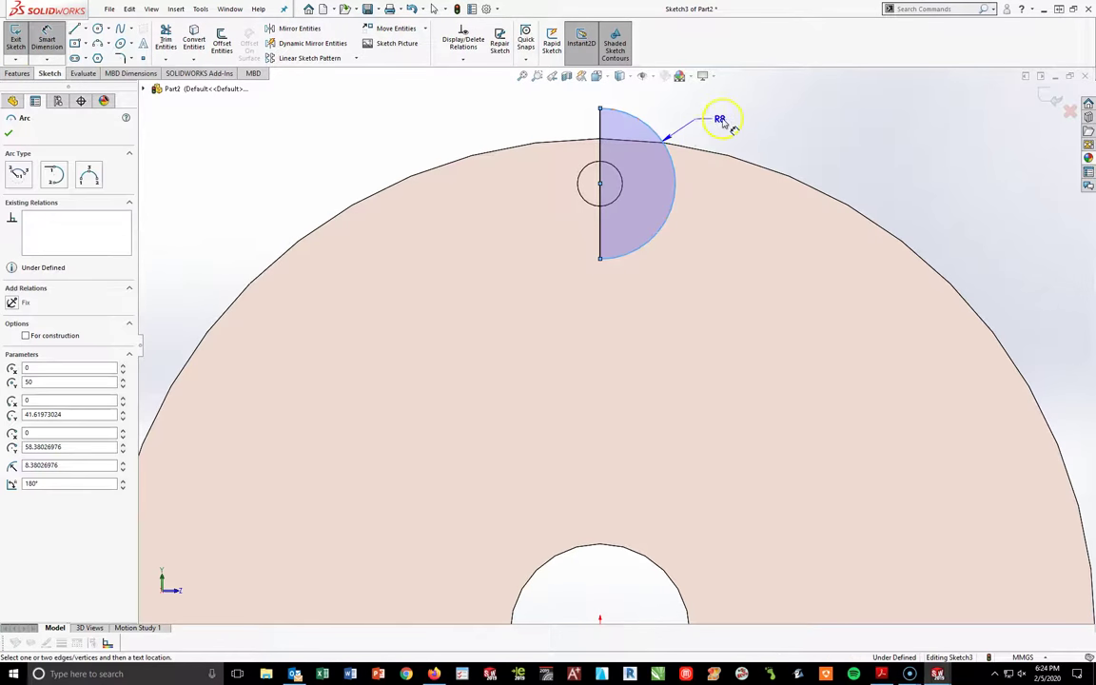
left_click(734, 115)
type("10")
key("Return")
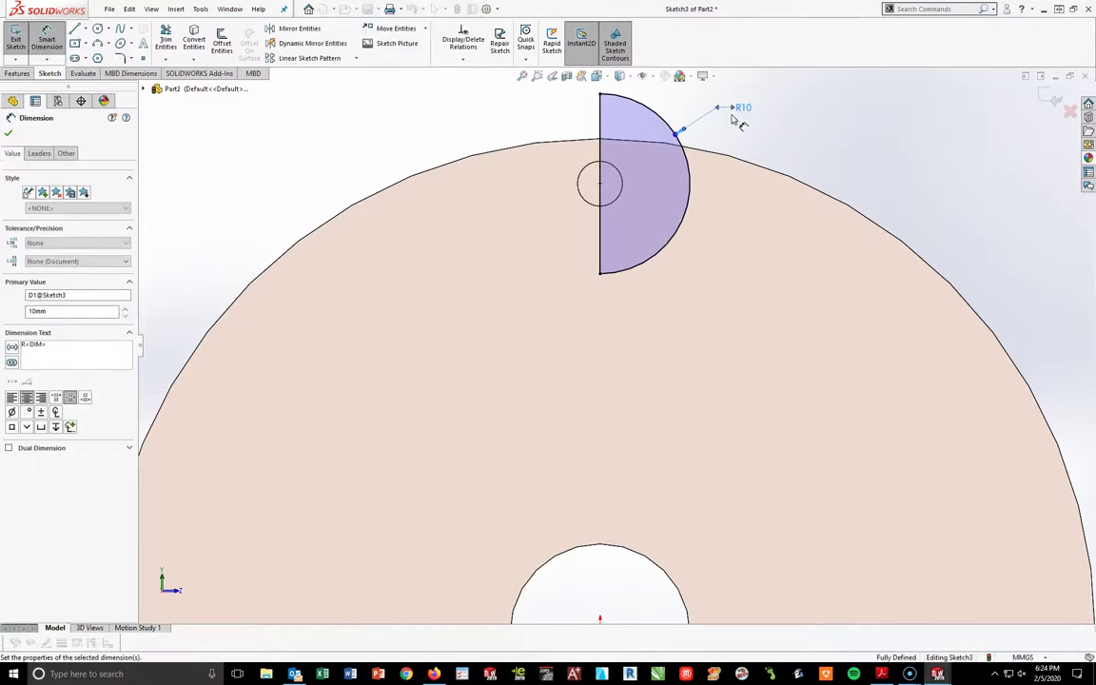
left_click(739, 189)
- Revolve the half circle 360 degrees about its vertical straight line to form a ball merged with the pin's end
middle_click_drag(733, 189, 702, 215)
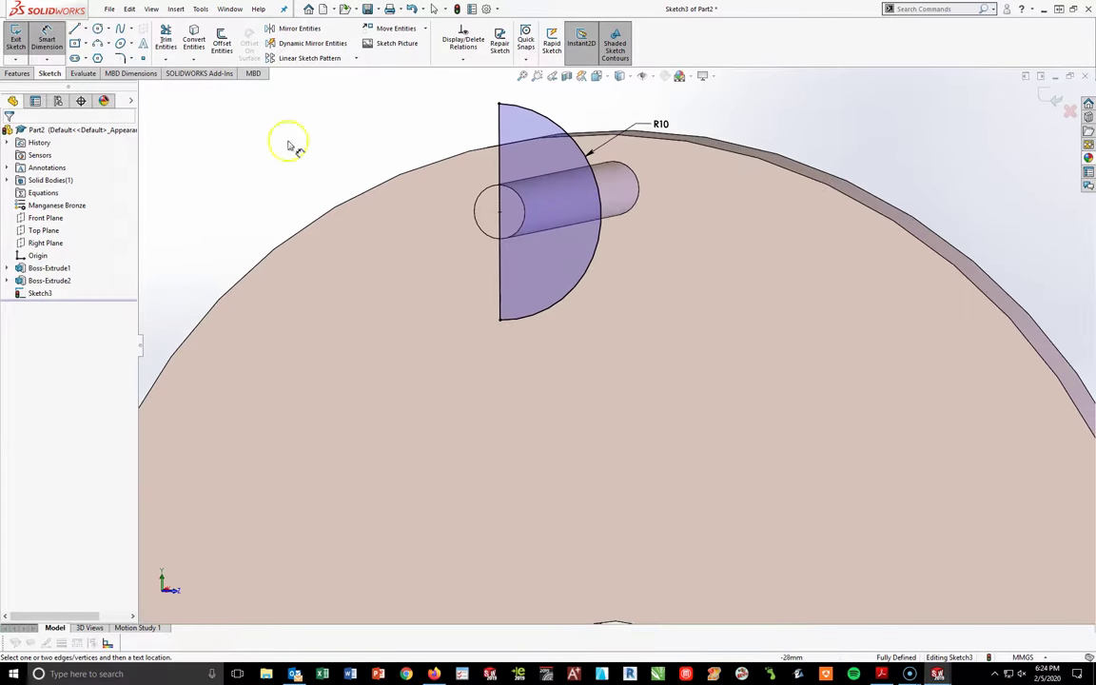
left_click(16, 73)
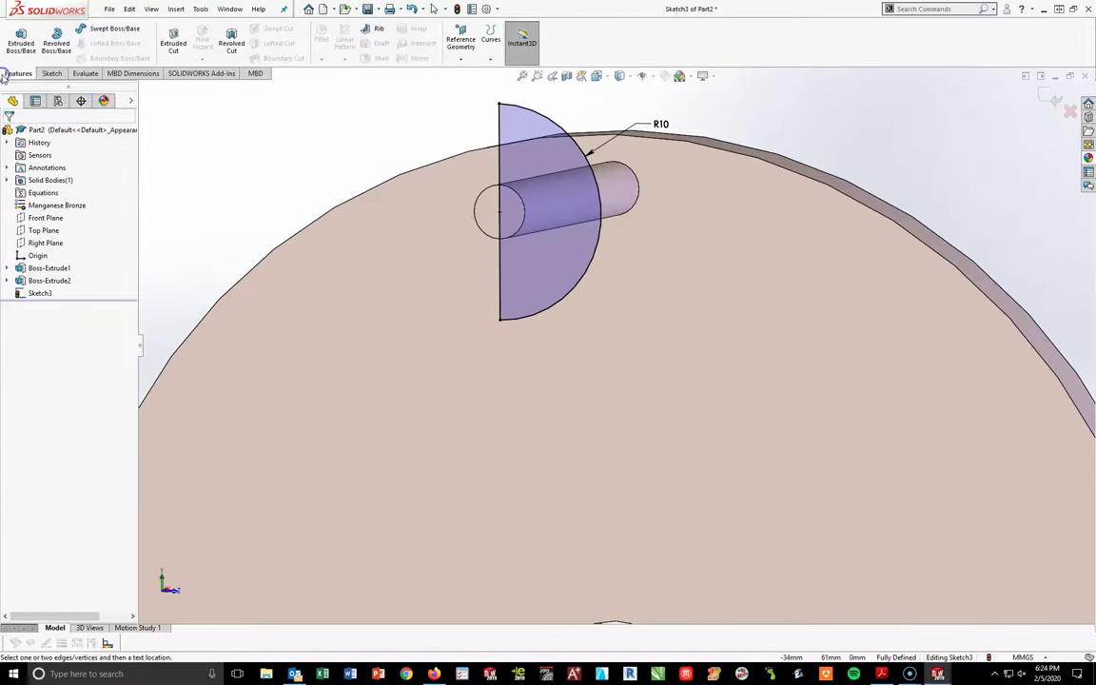
left_click(63, 47)
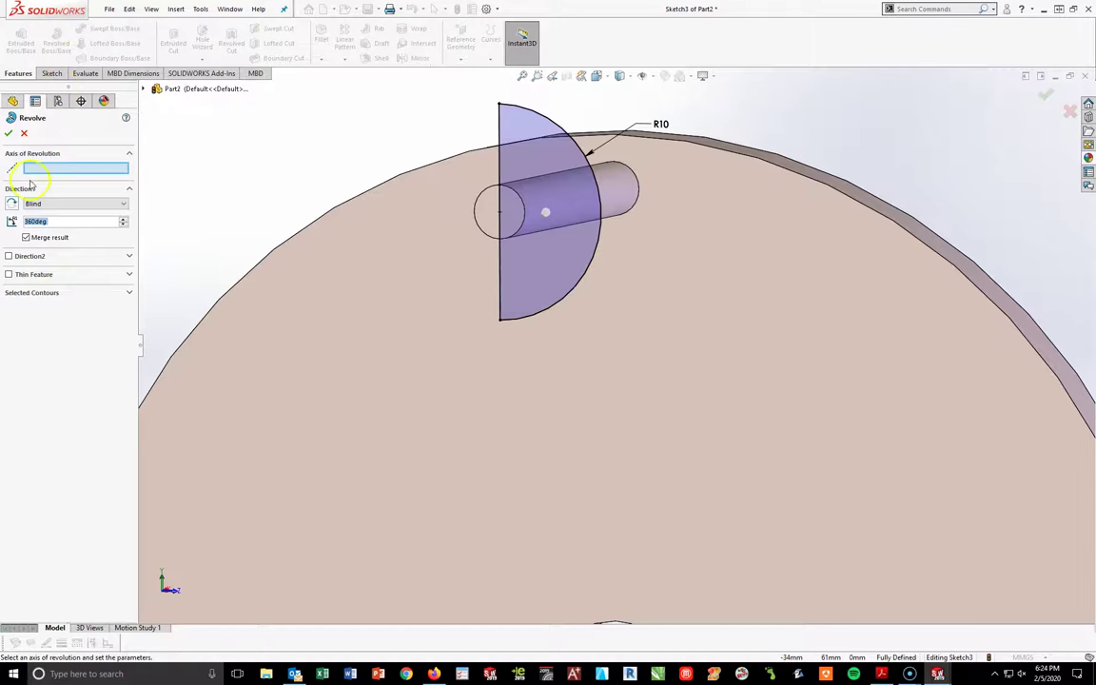
left_click(499, 167)
middle_click_drag(643, 338, 571, 354)
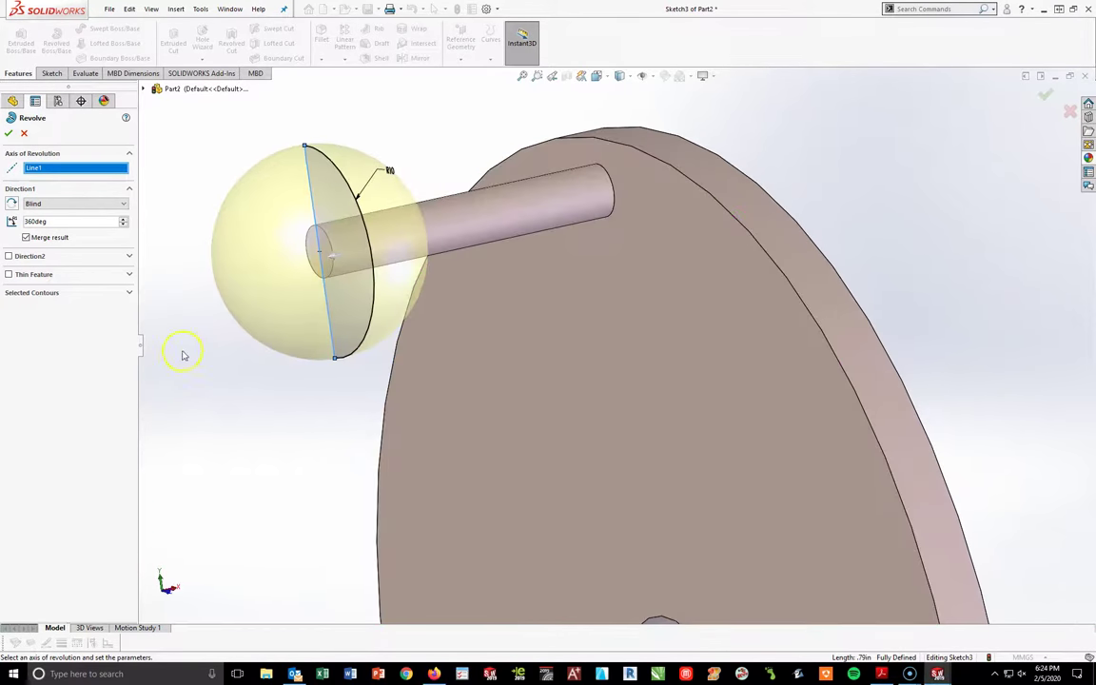
left_click(11, 133)
- Change the whole part's appearance colour to pink, RGB 255, 128, 255
key("space")
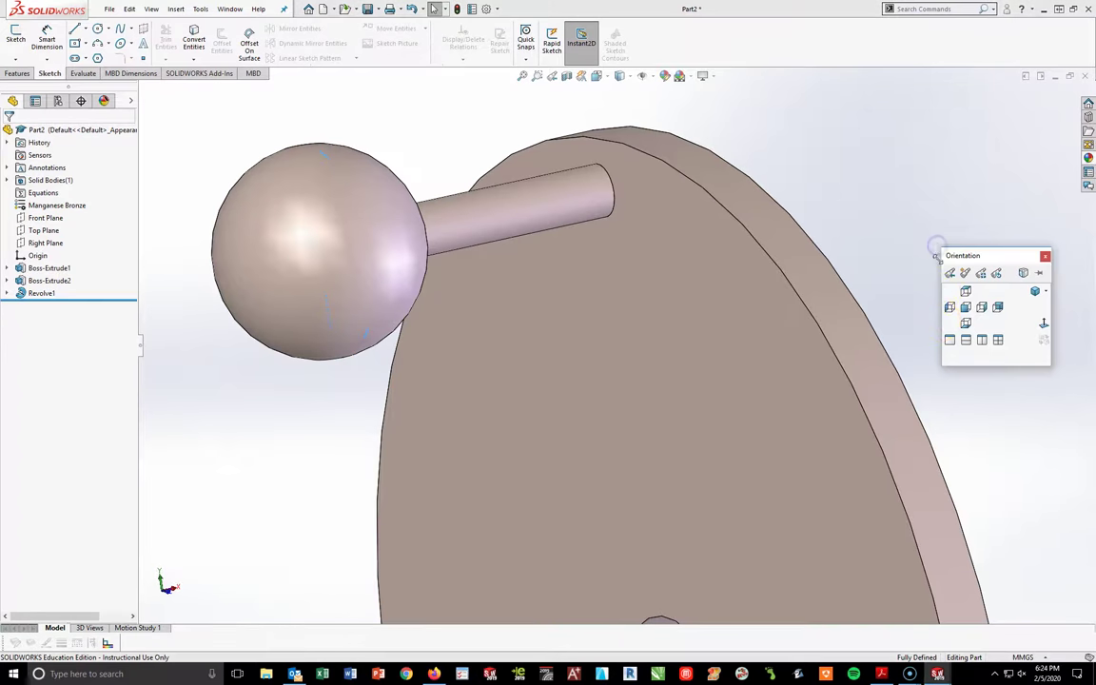
left_click(1034, 292)
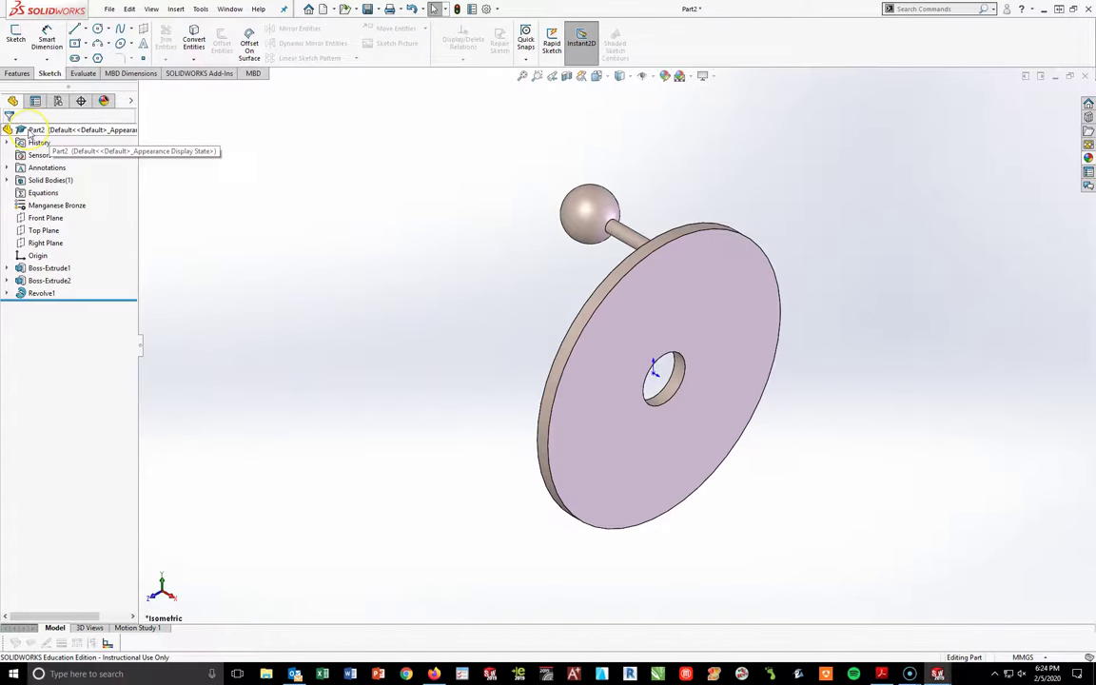
right_click(30, 132)
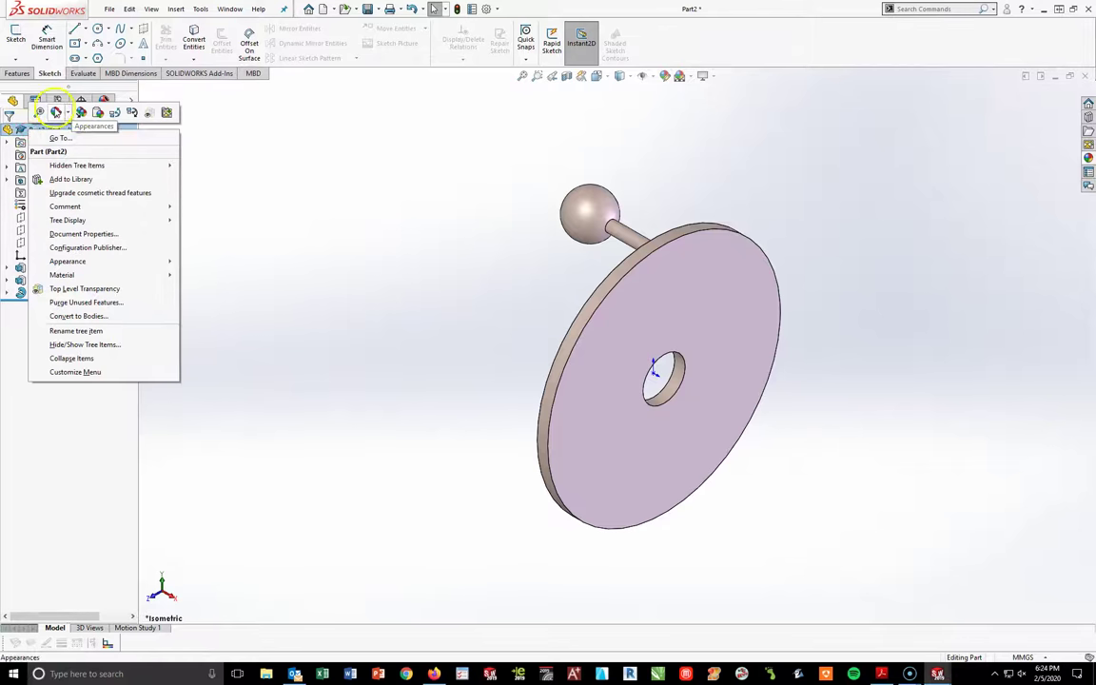
left_click(56, 112)
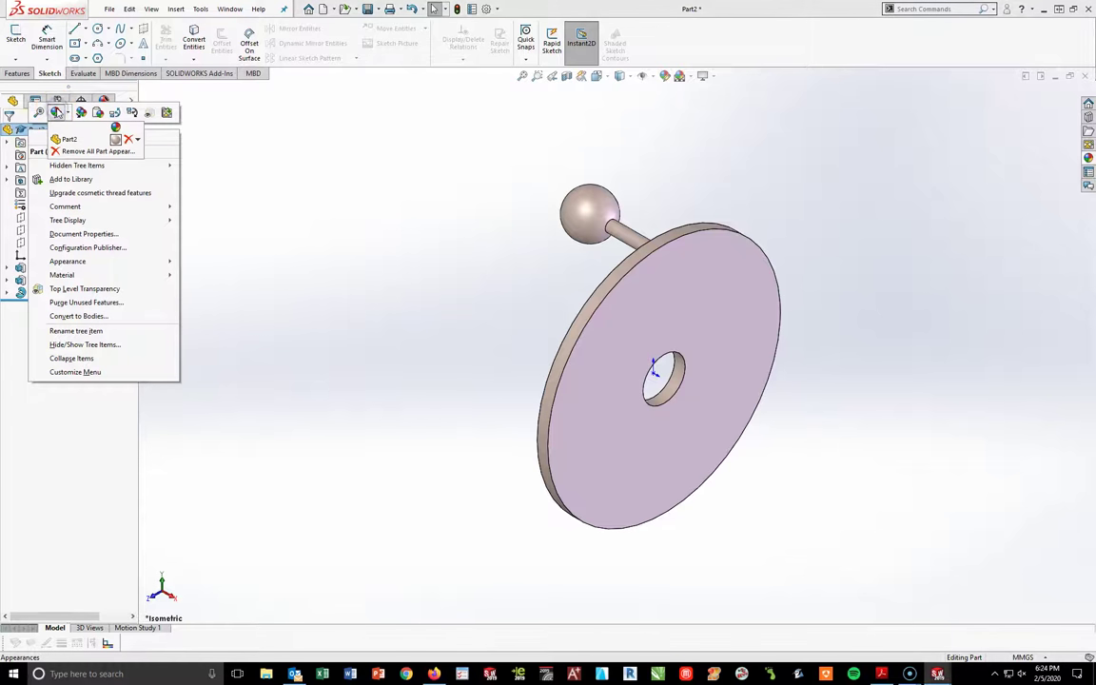
left_click(114, 139)
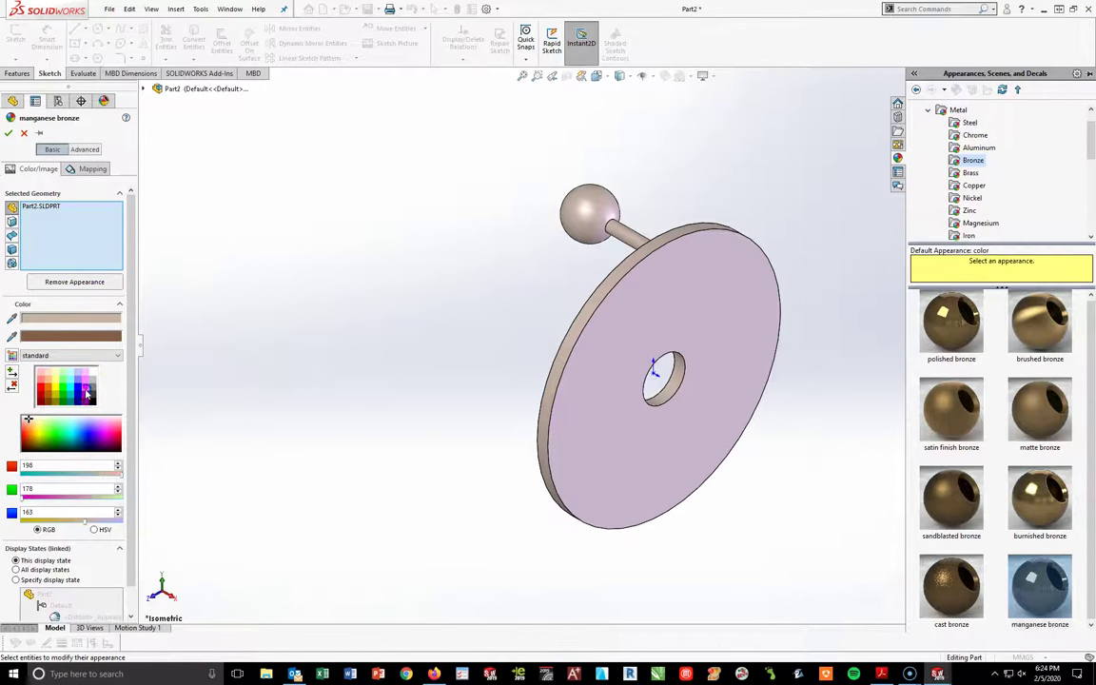
left_click(87, 393)
left_click(85, 379)
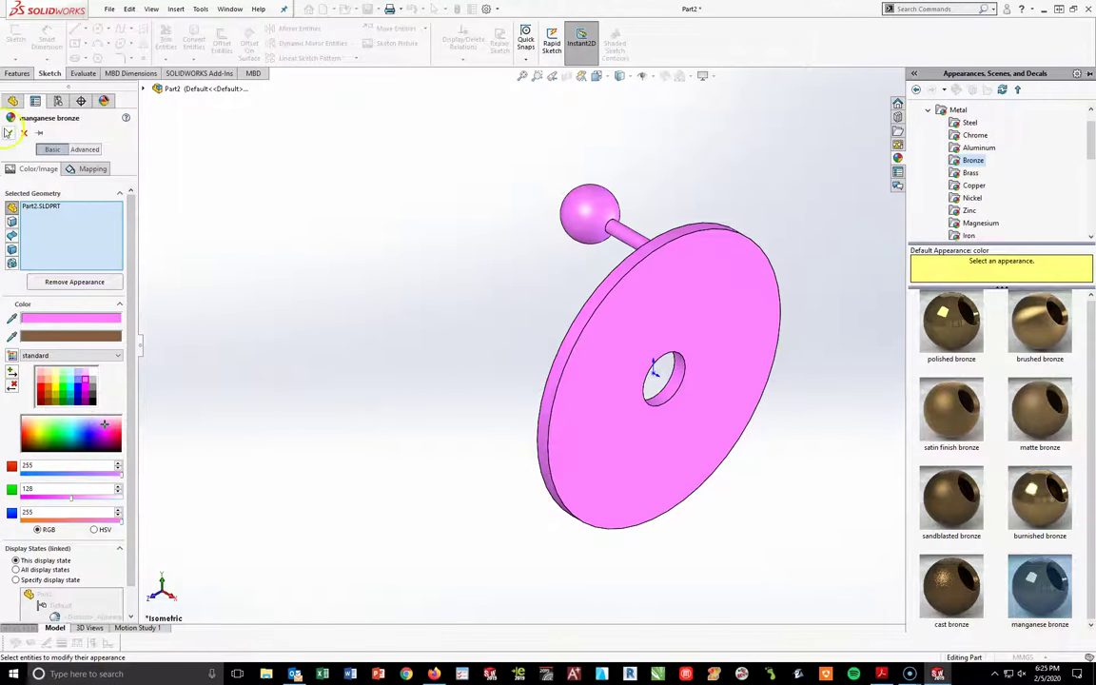
left_click(8, 133)
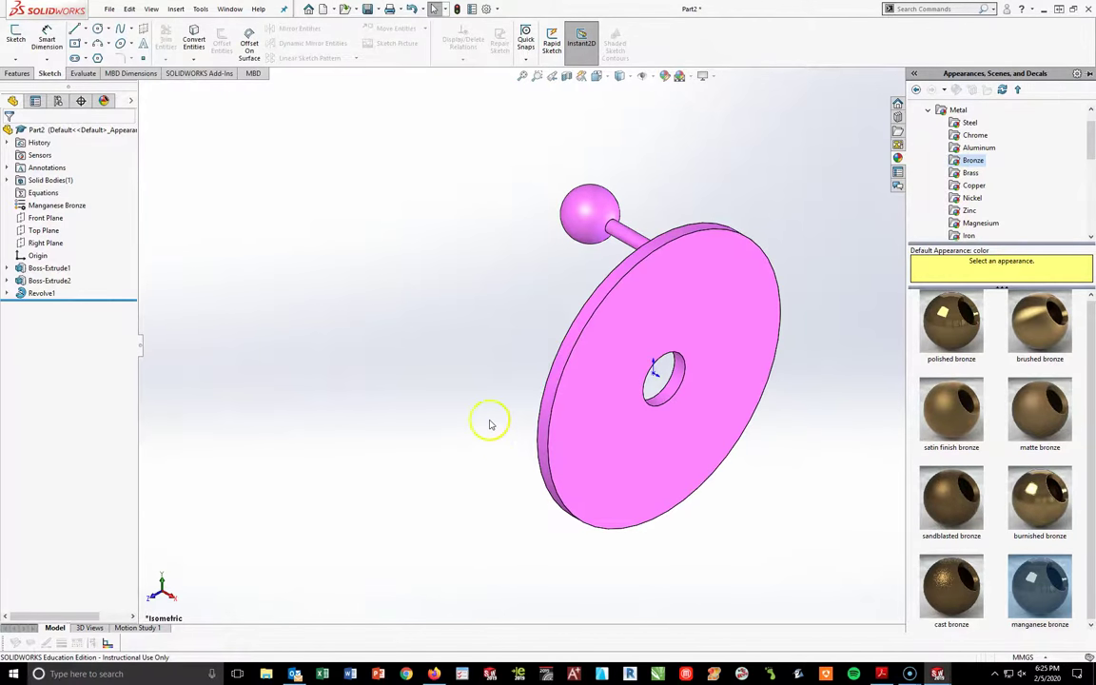
- Save the part to the Desktop under the name WHEEL COMPONENT_ followed by the author's surname
left_click(378, 9)
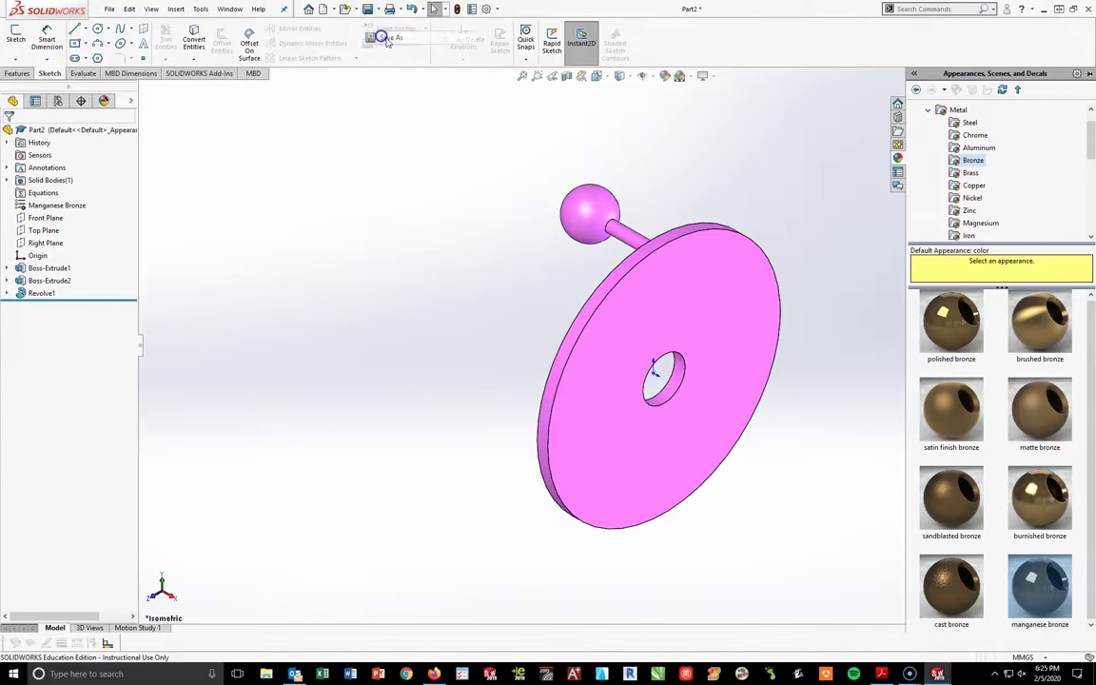
left_click(352, 36)
type("WHEEL COMPONENT_COMBS")
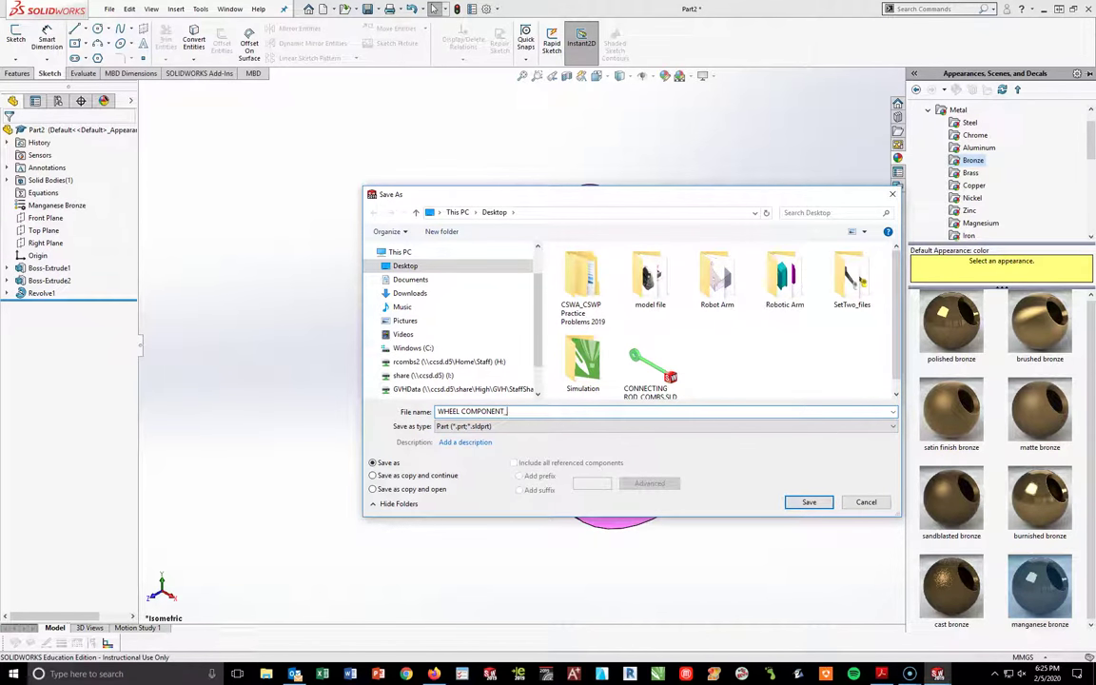
left_click(807, 502)
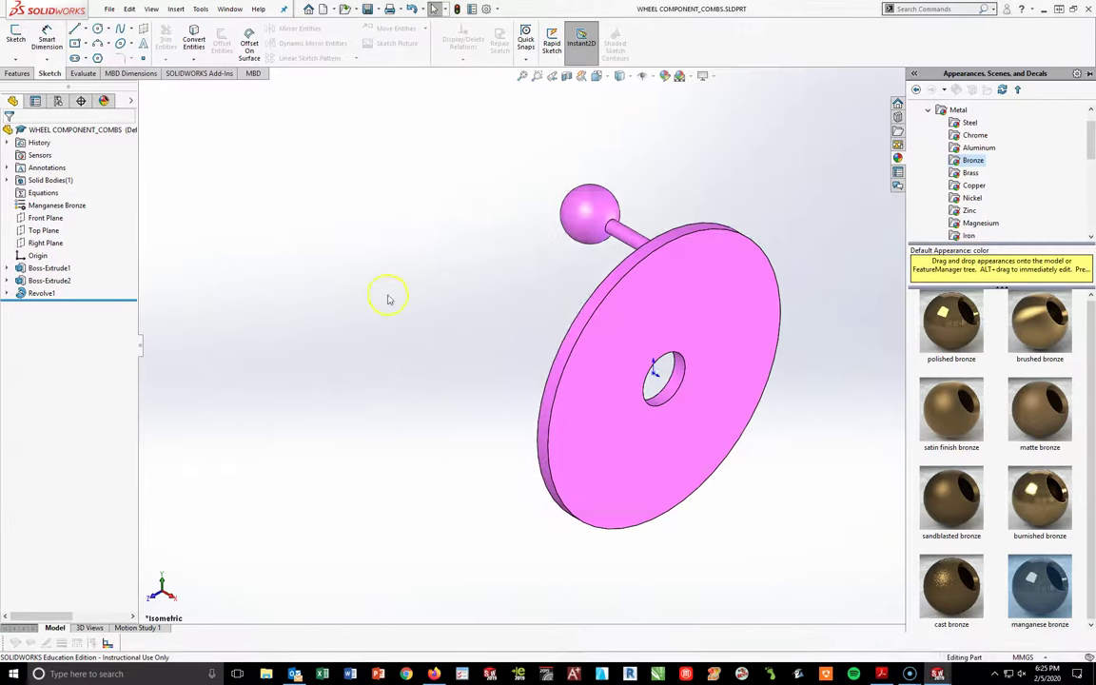
- Calculate the wheel component's mass properties, and switch to Acrobat Reader to view the full sheet of the PDF drawing
left_click(83, 73)
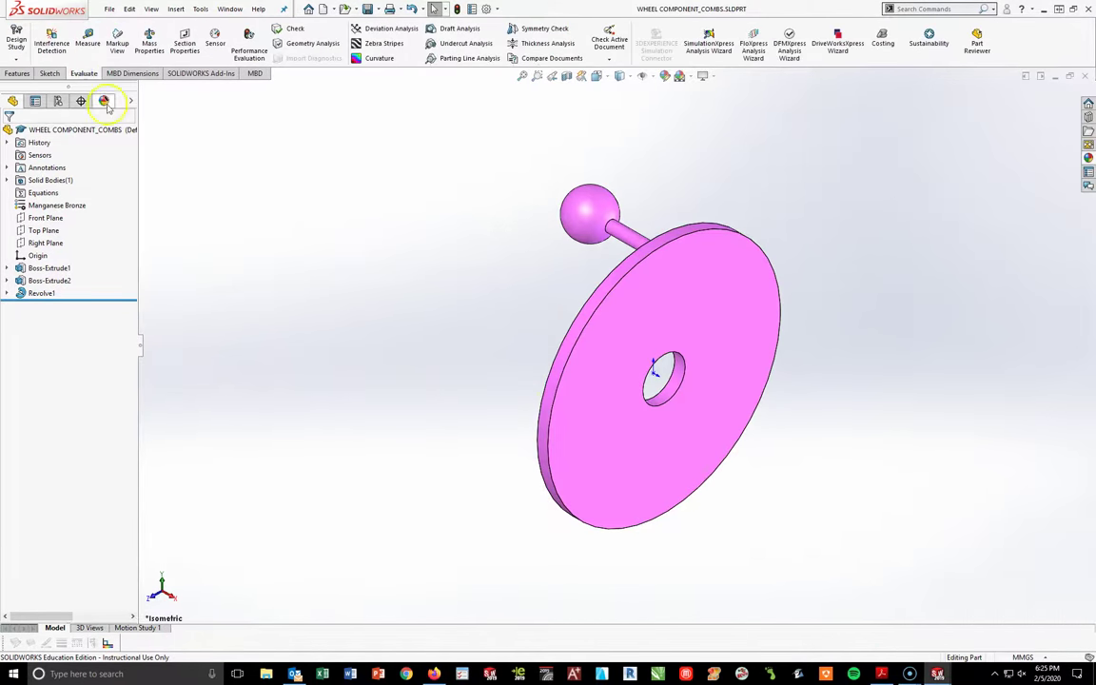
left_click(150, 42)
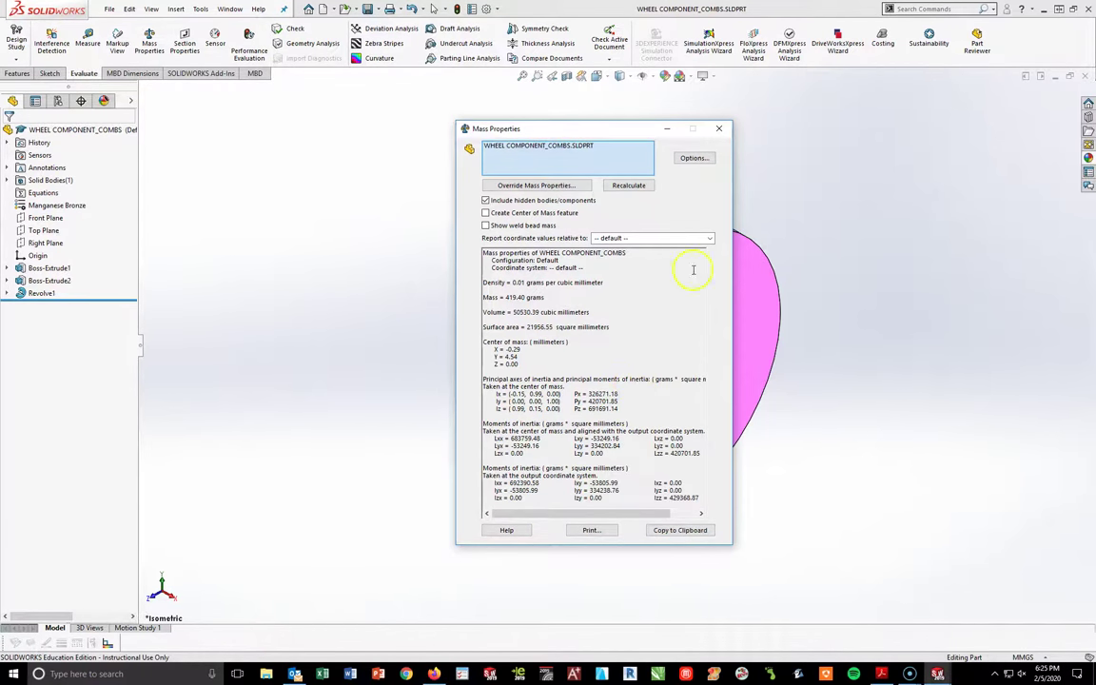
left_click(722, 131)
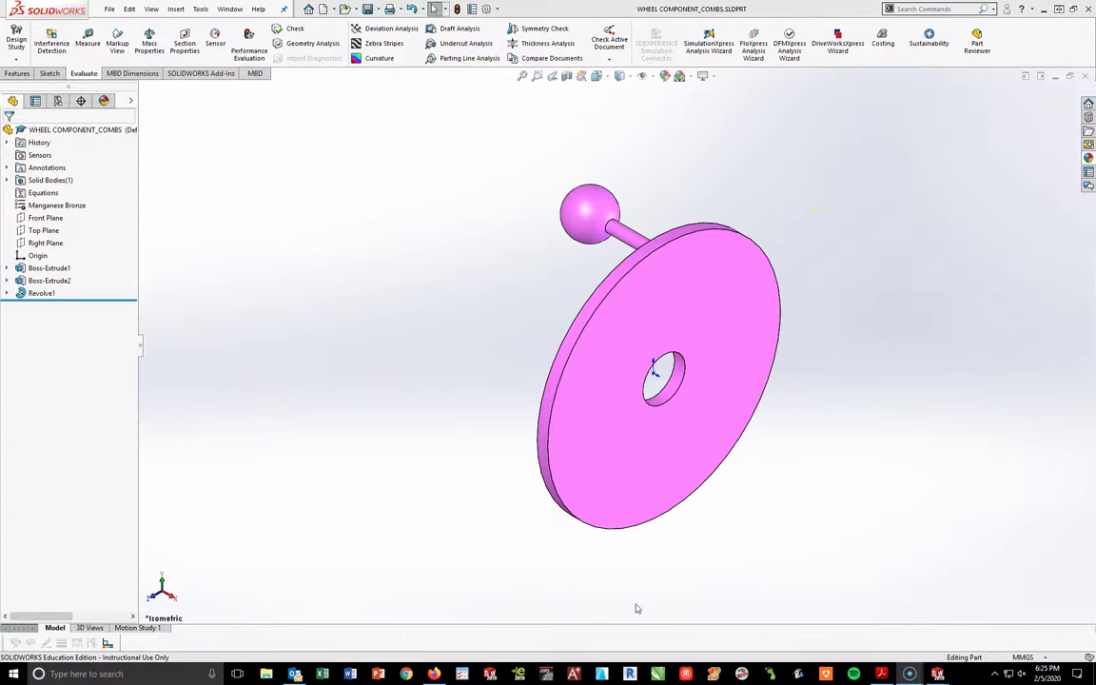
left_click(882, 673)
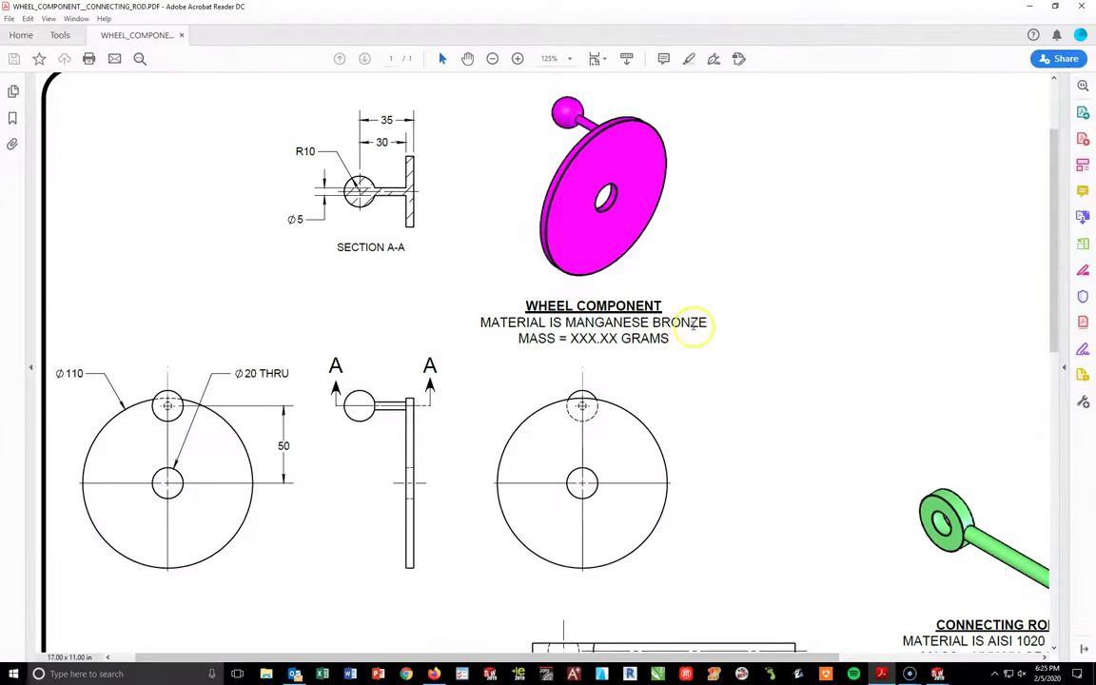
left_click(491, 59)
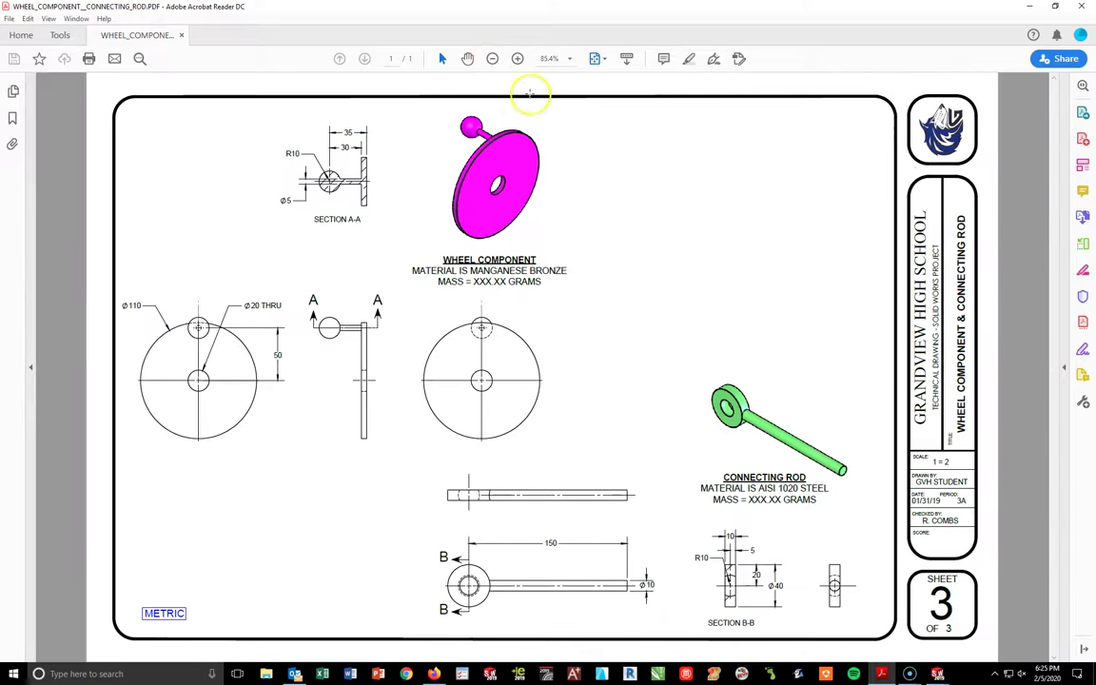